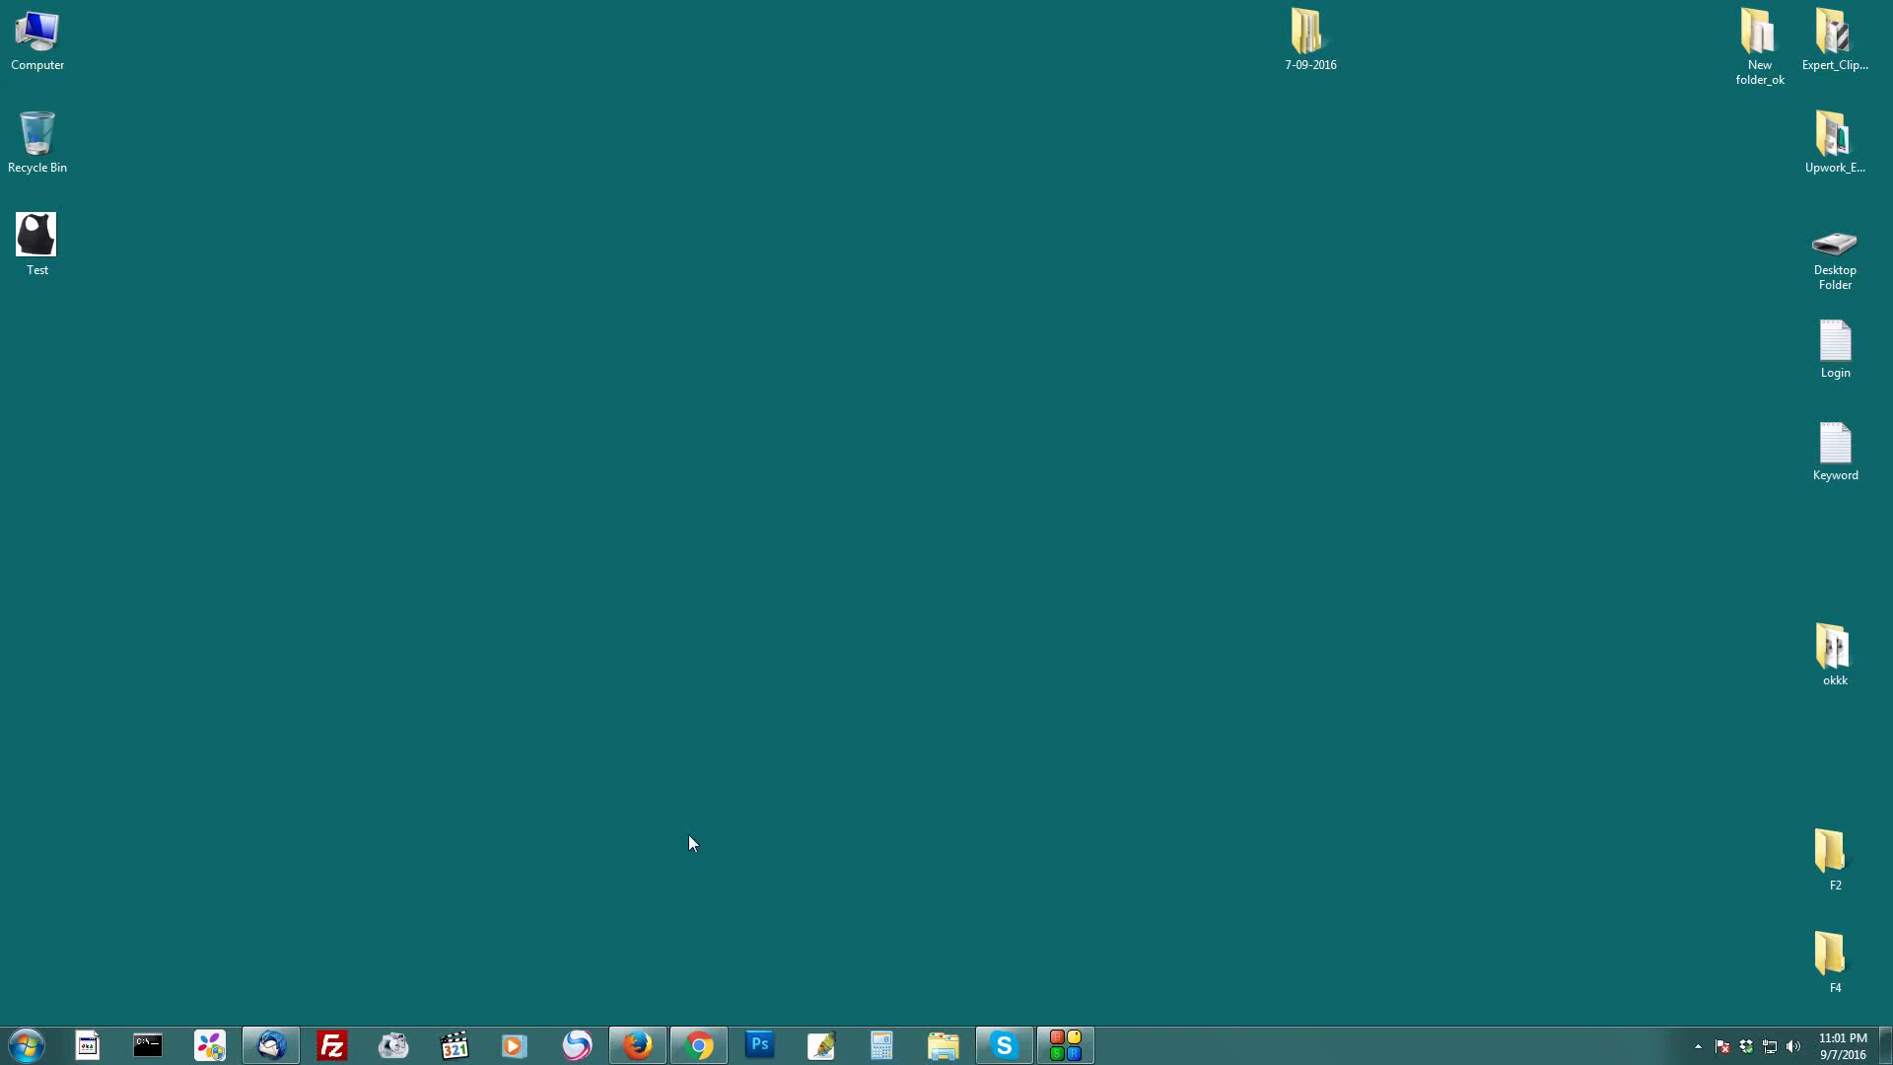
Preview the Test photo, launch Photoshop, and open Test.tif in it
double_click(29, 234)
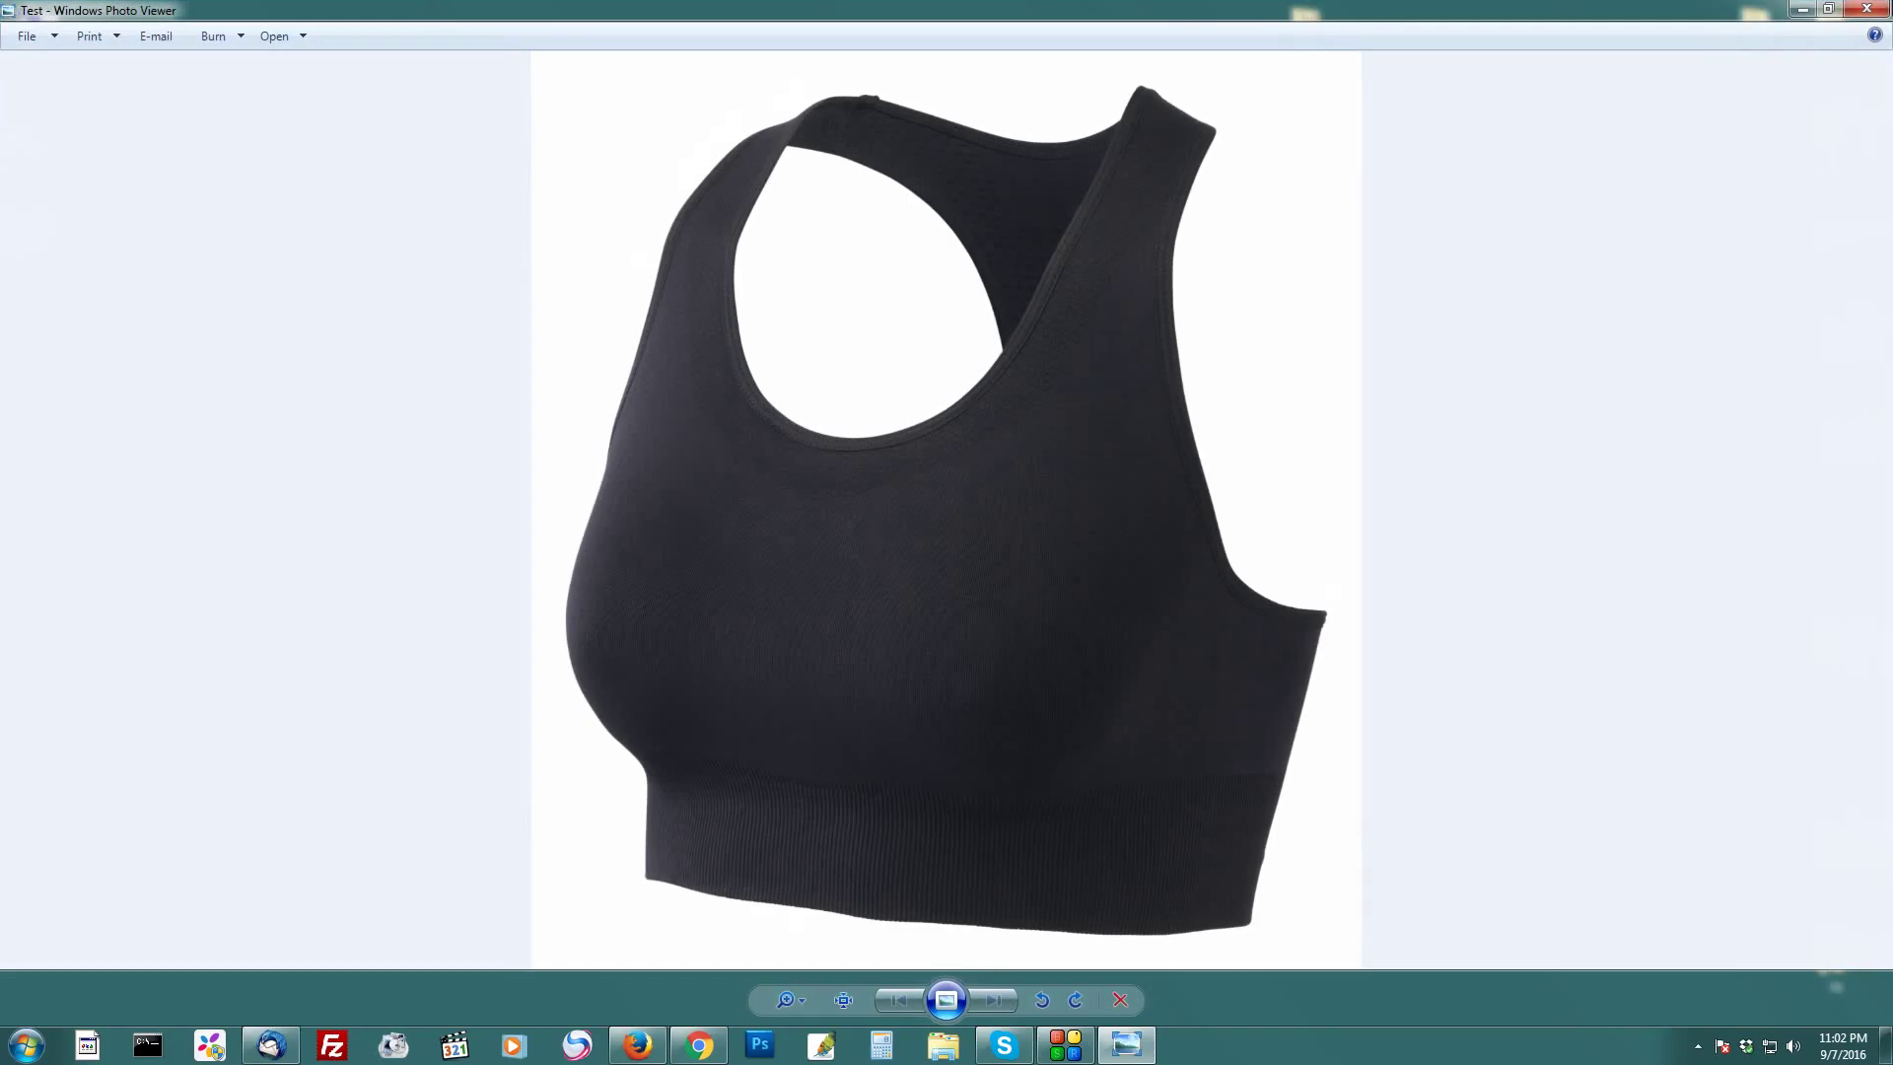
key(alt+F4)
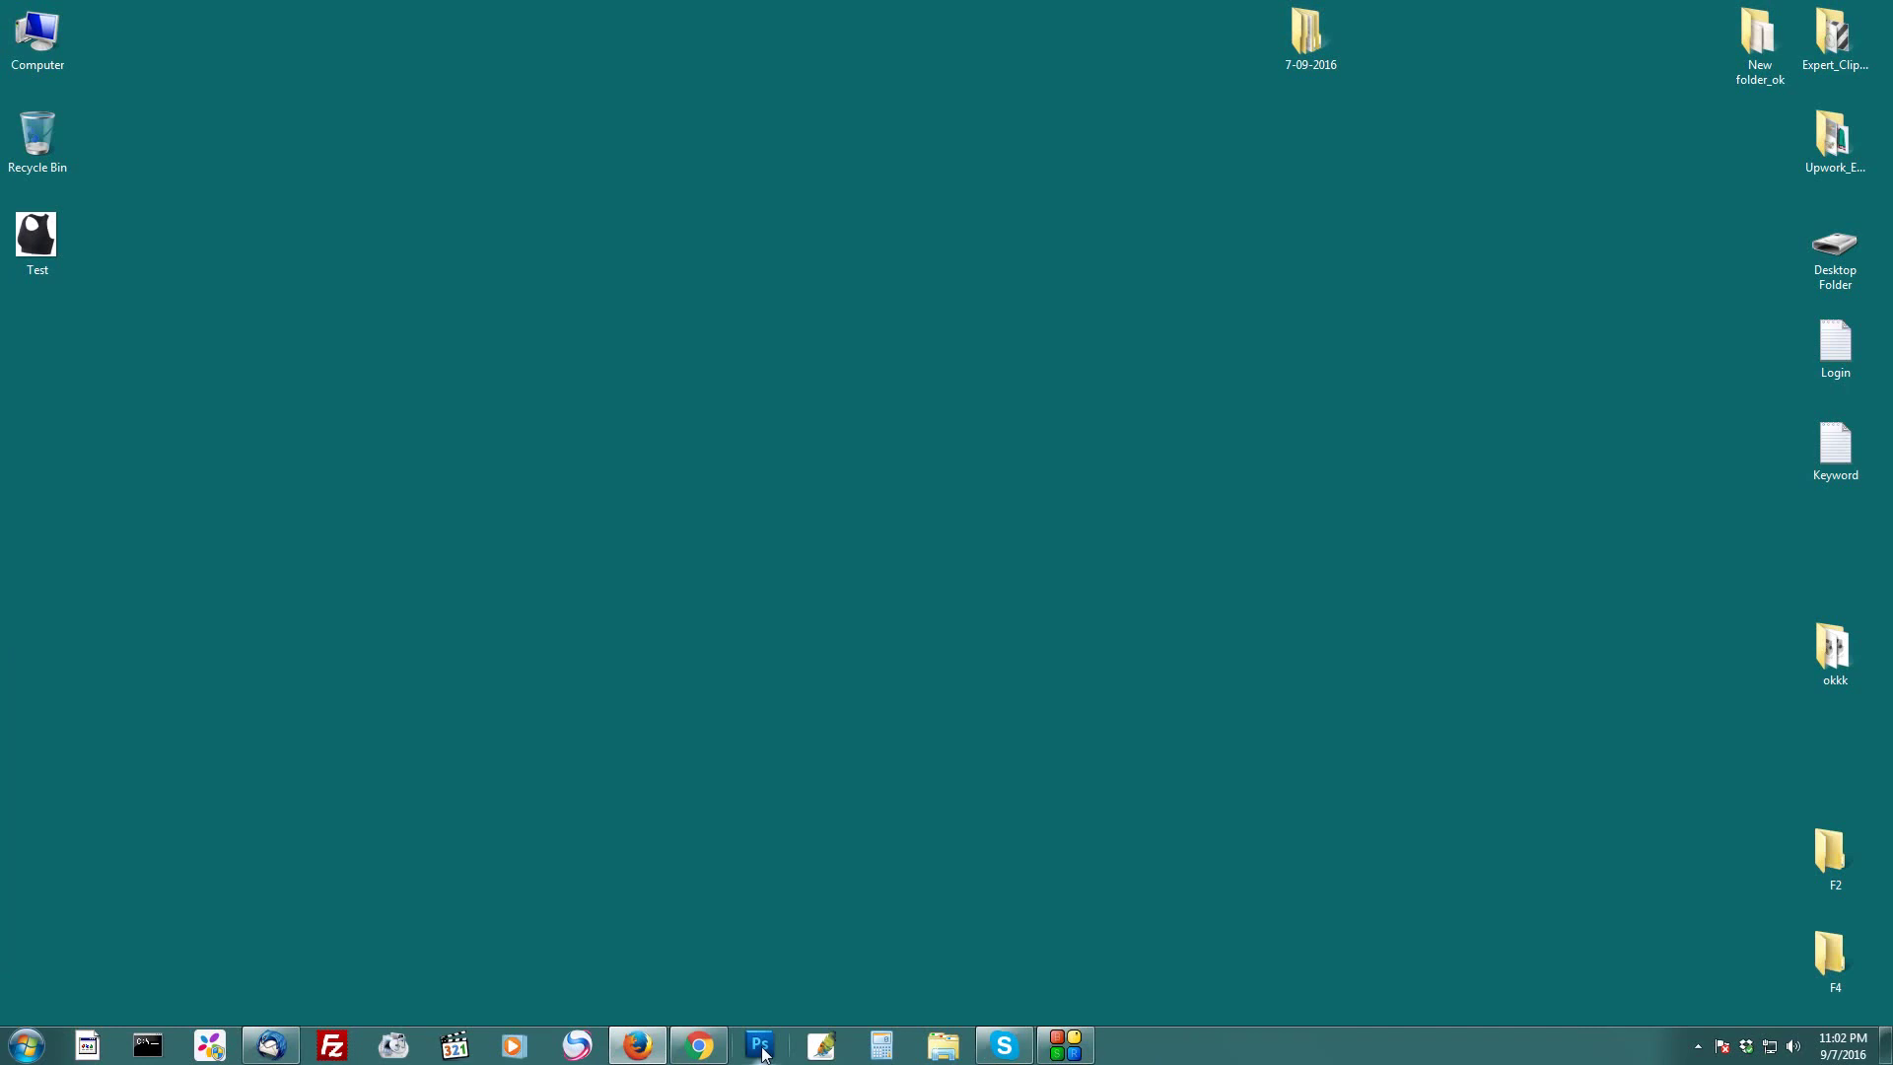
click(760, 1045)
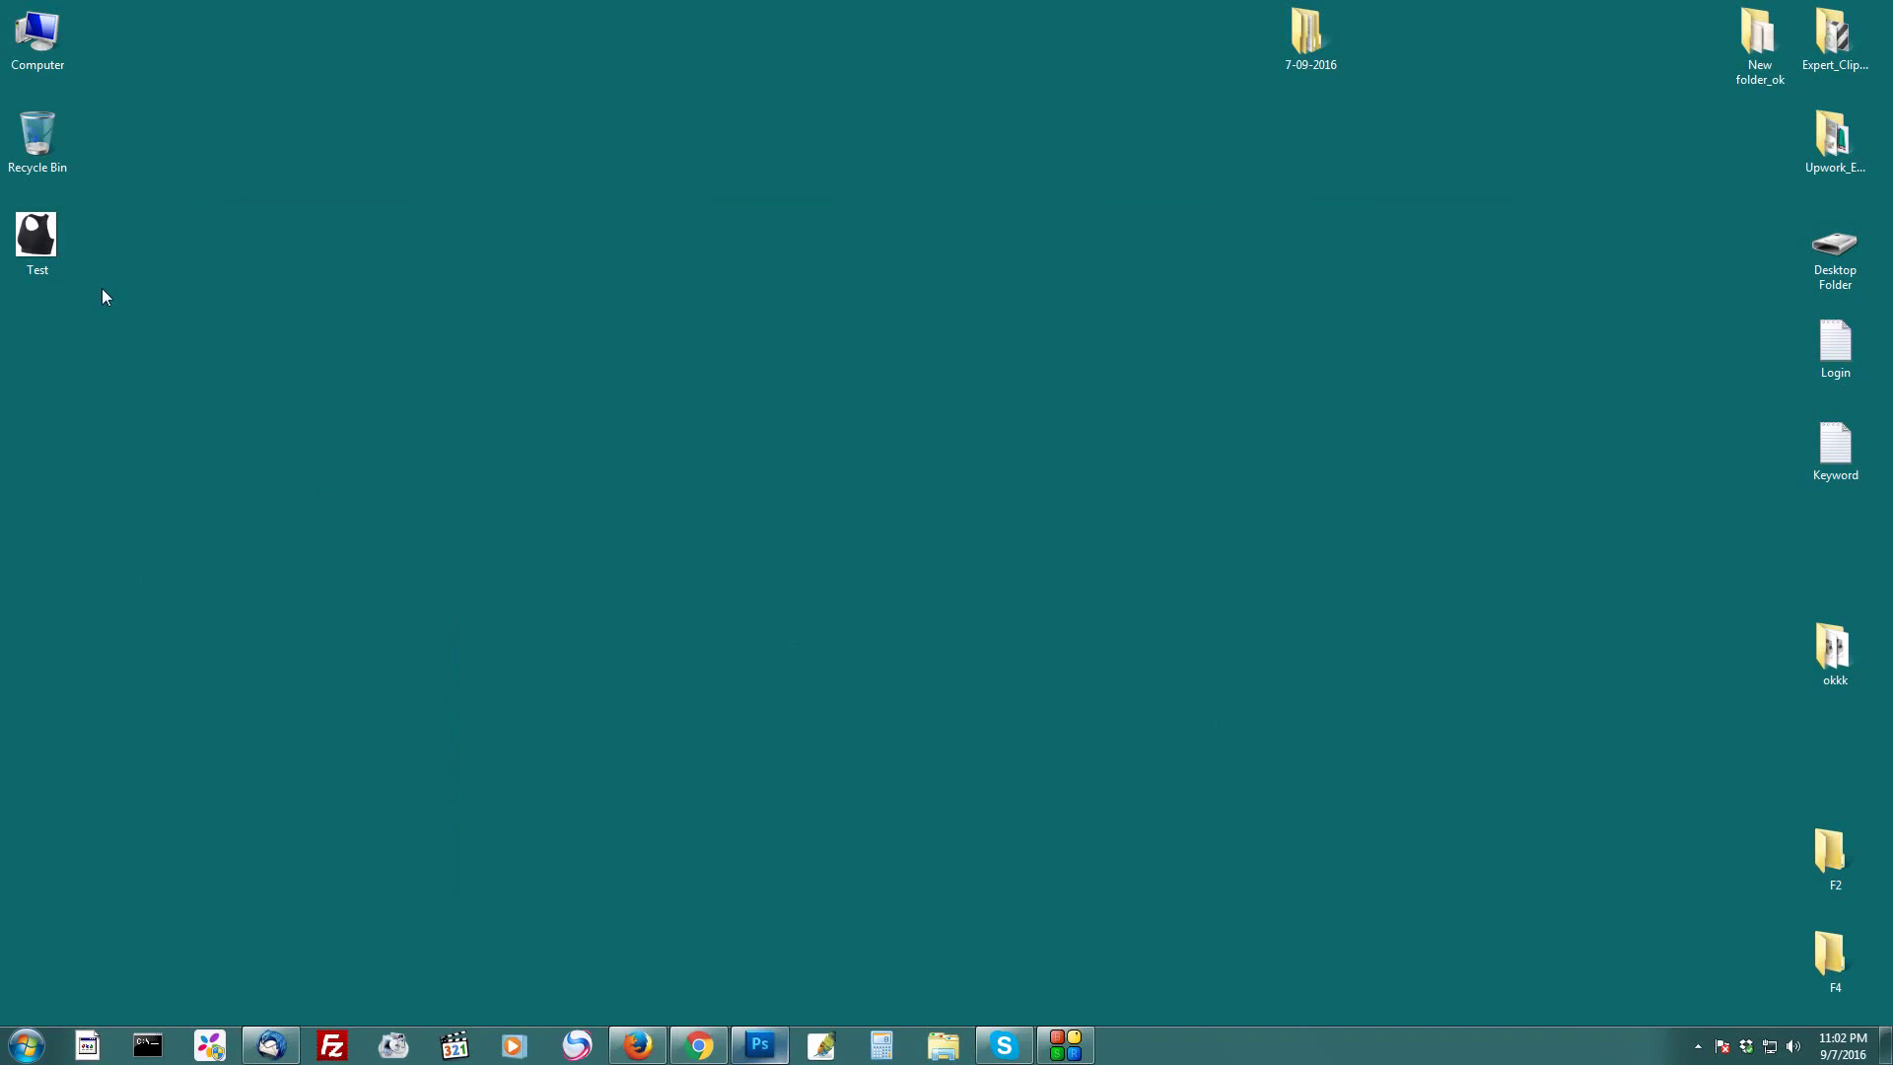
drag(35, 237, 791, 612)
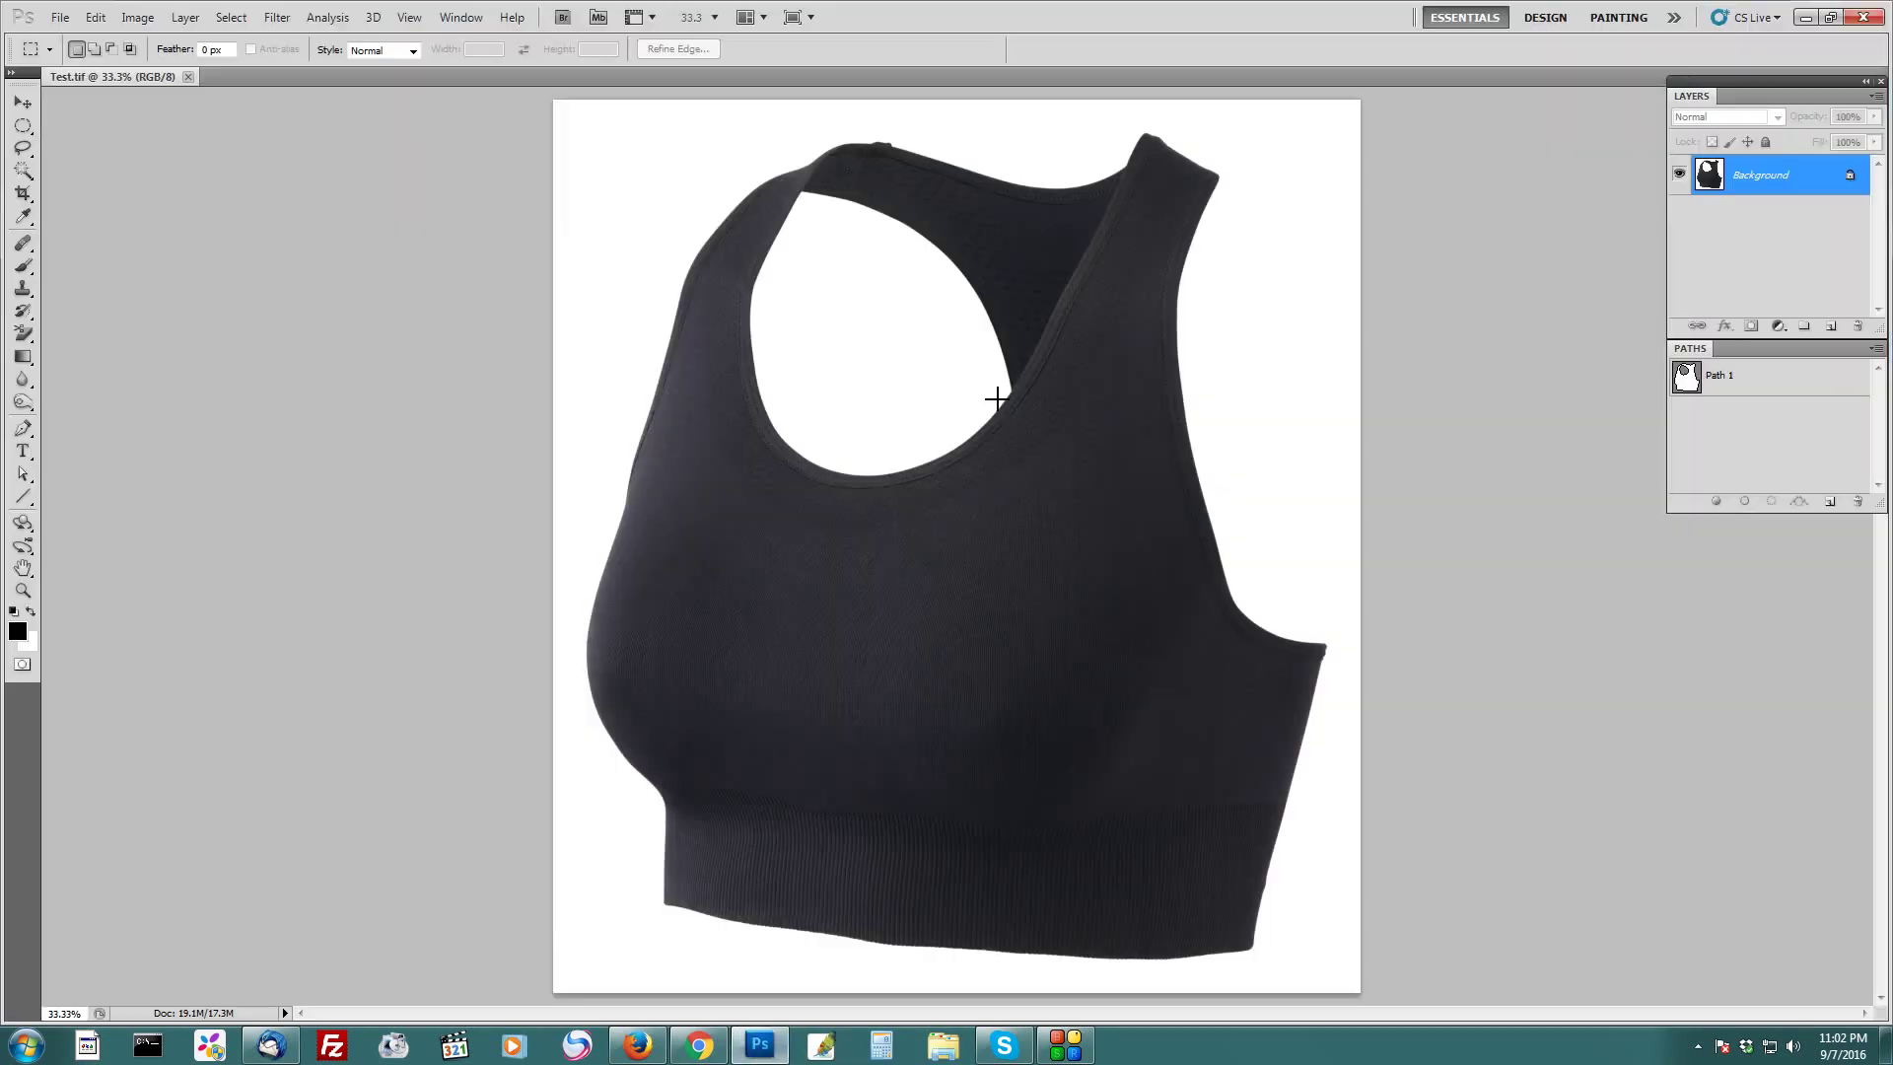
Try selecting the black bra by colour with the Magic Wand
click(23, 102)
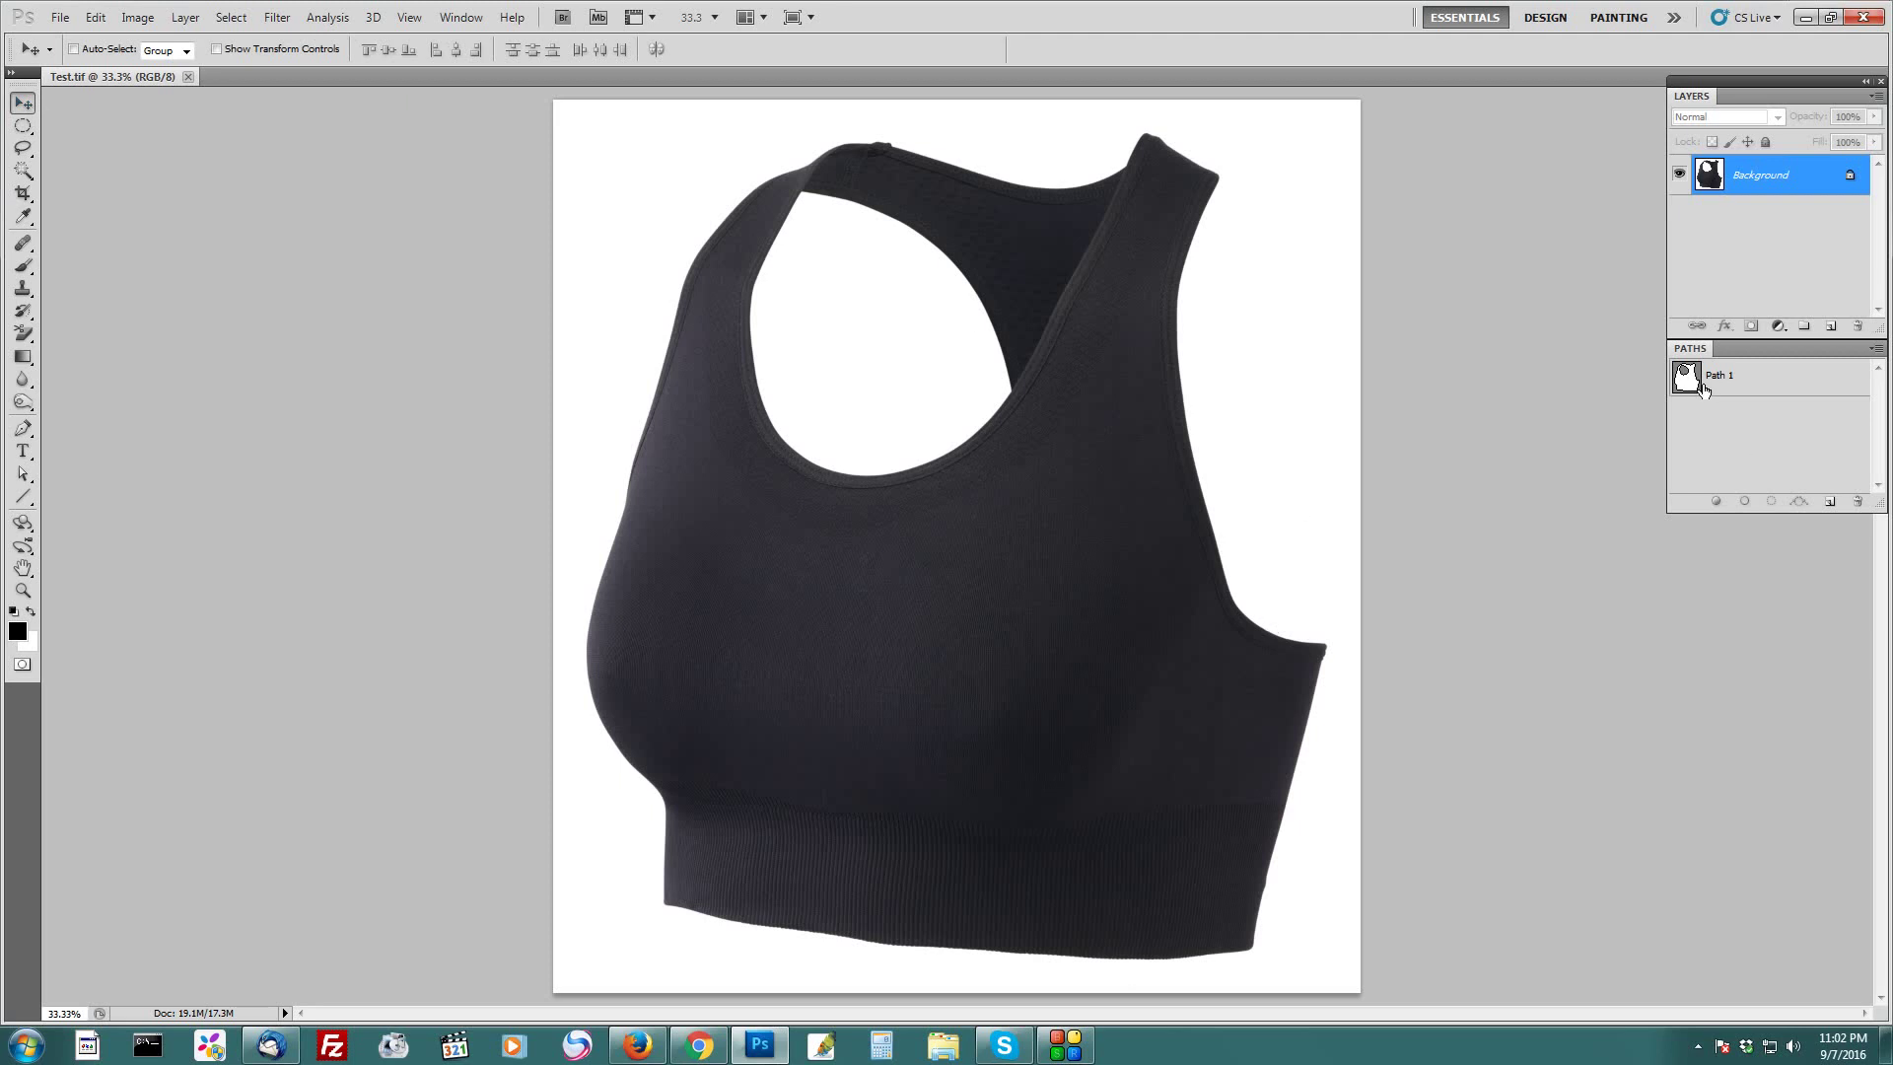
click(1703, 385)
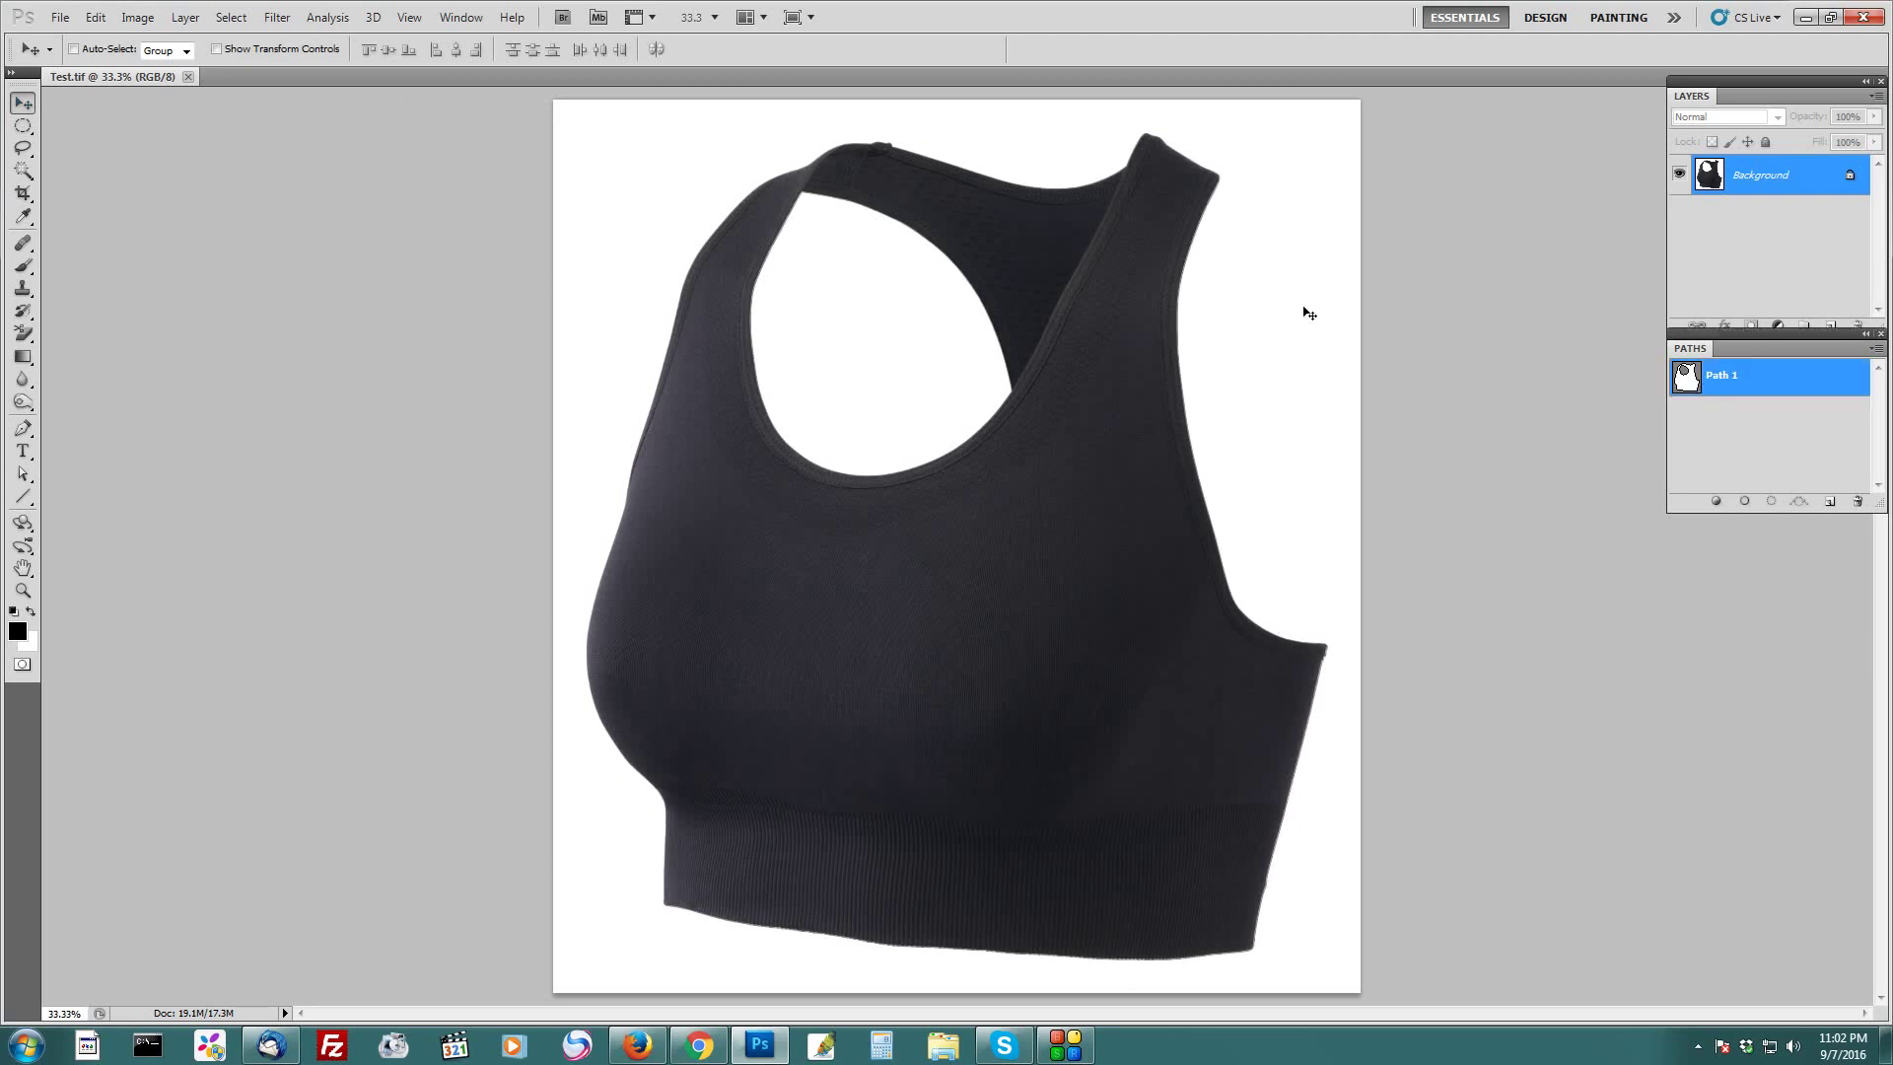
click(1756, 424)
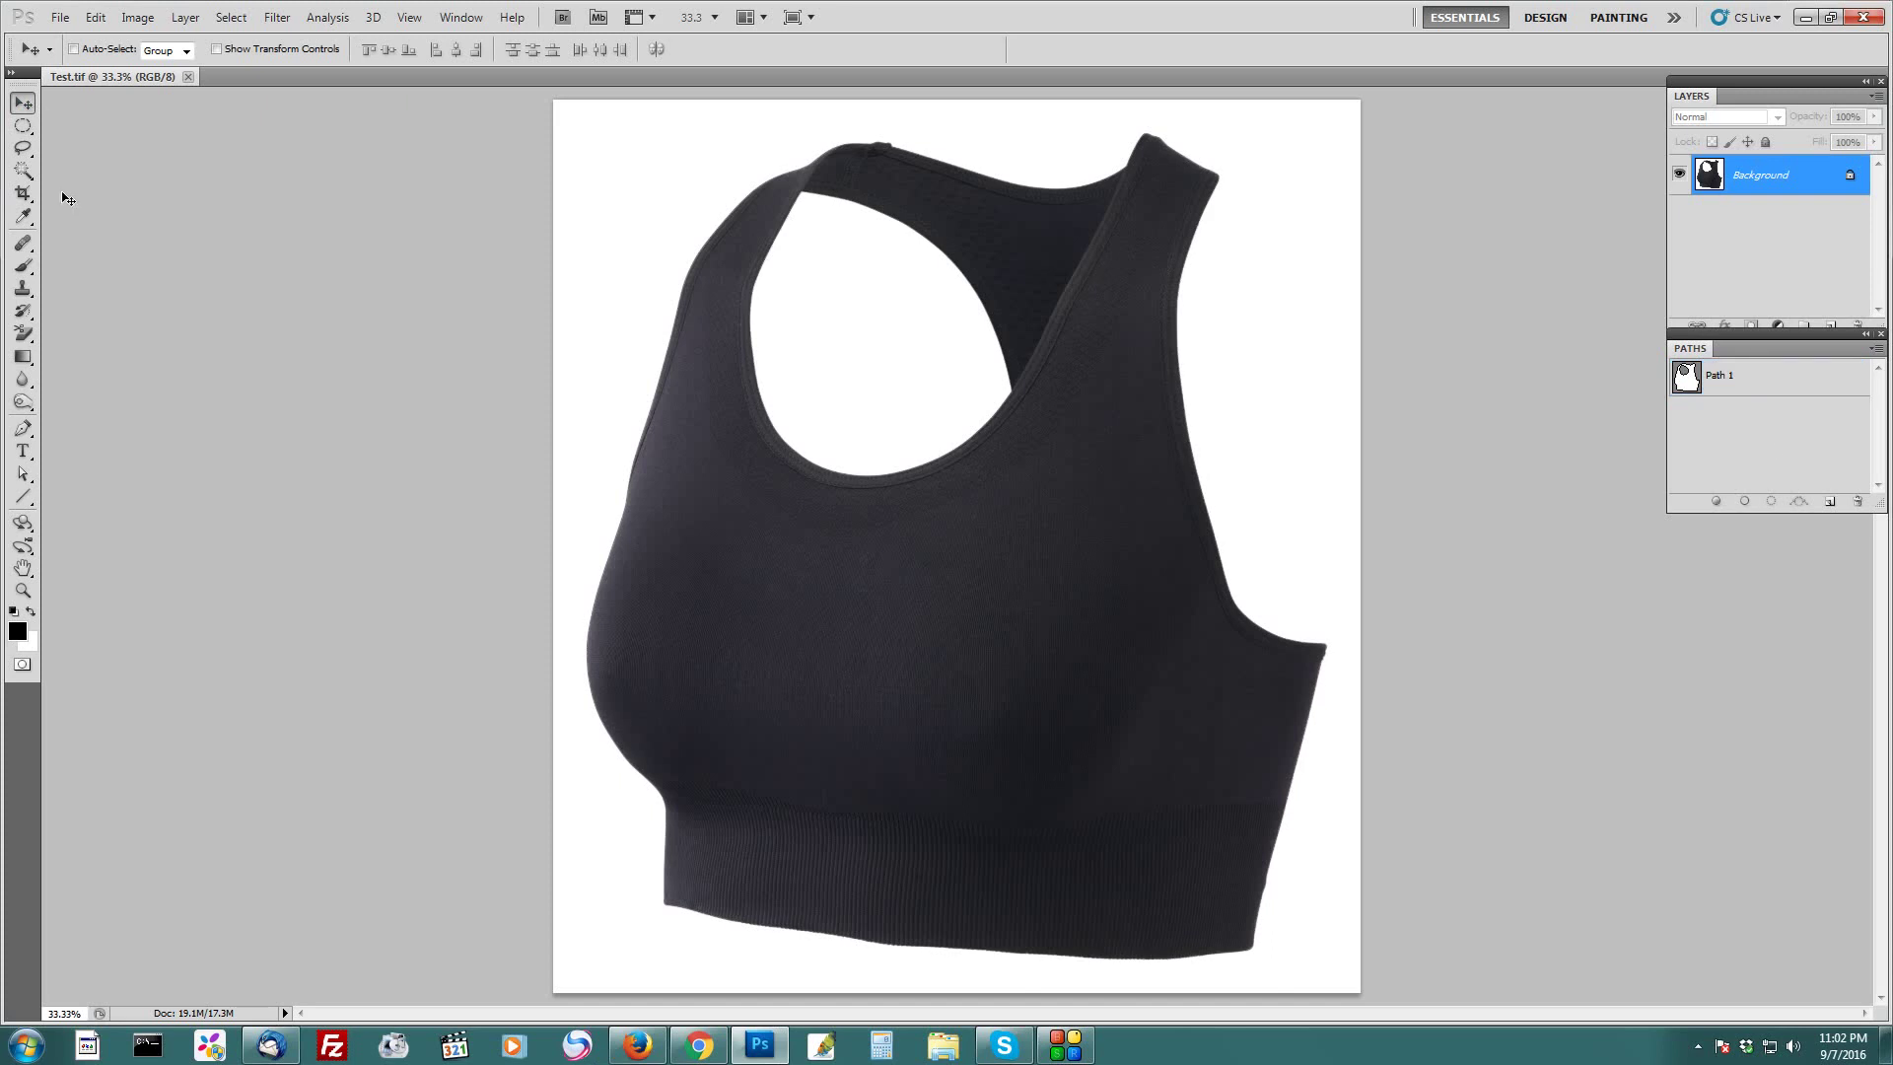
click(23, 170)
click(907, 602)
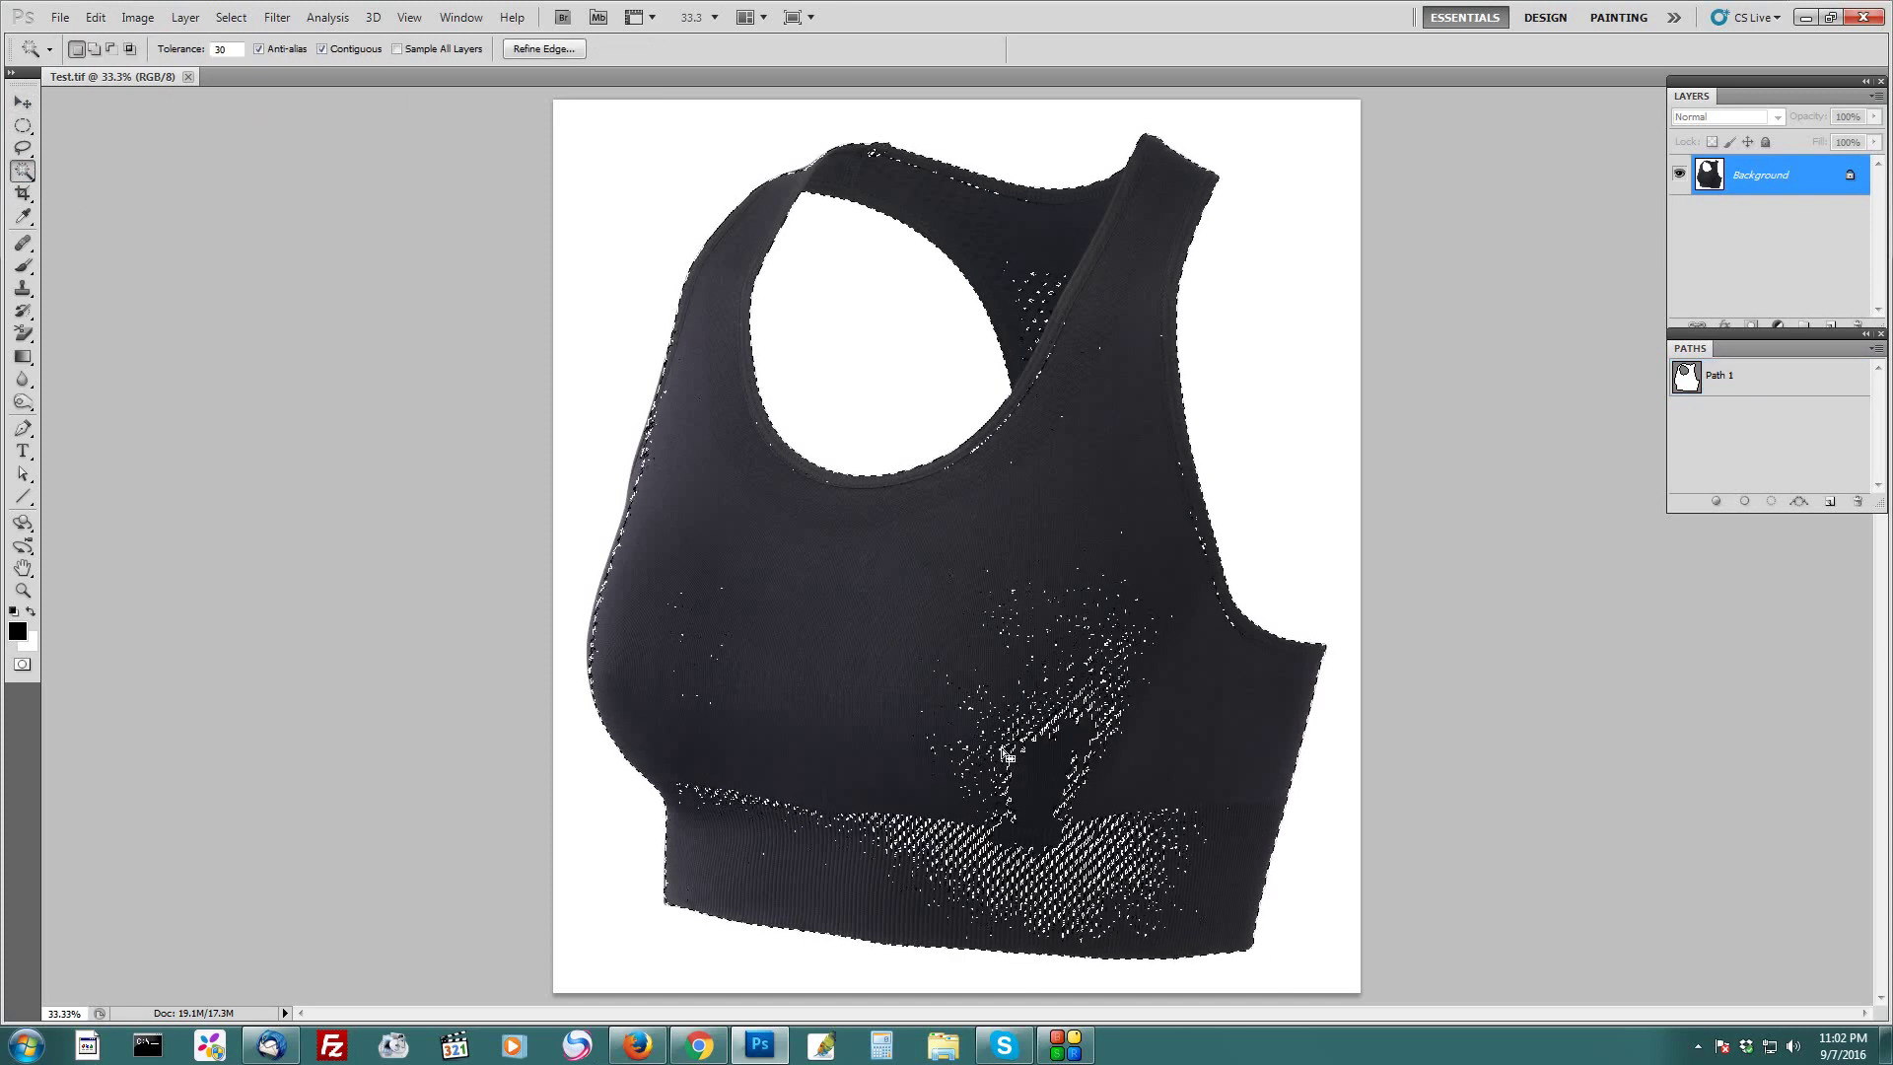
shift+click(1139, 680)
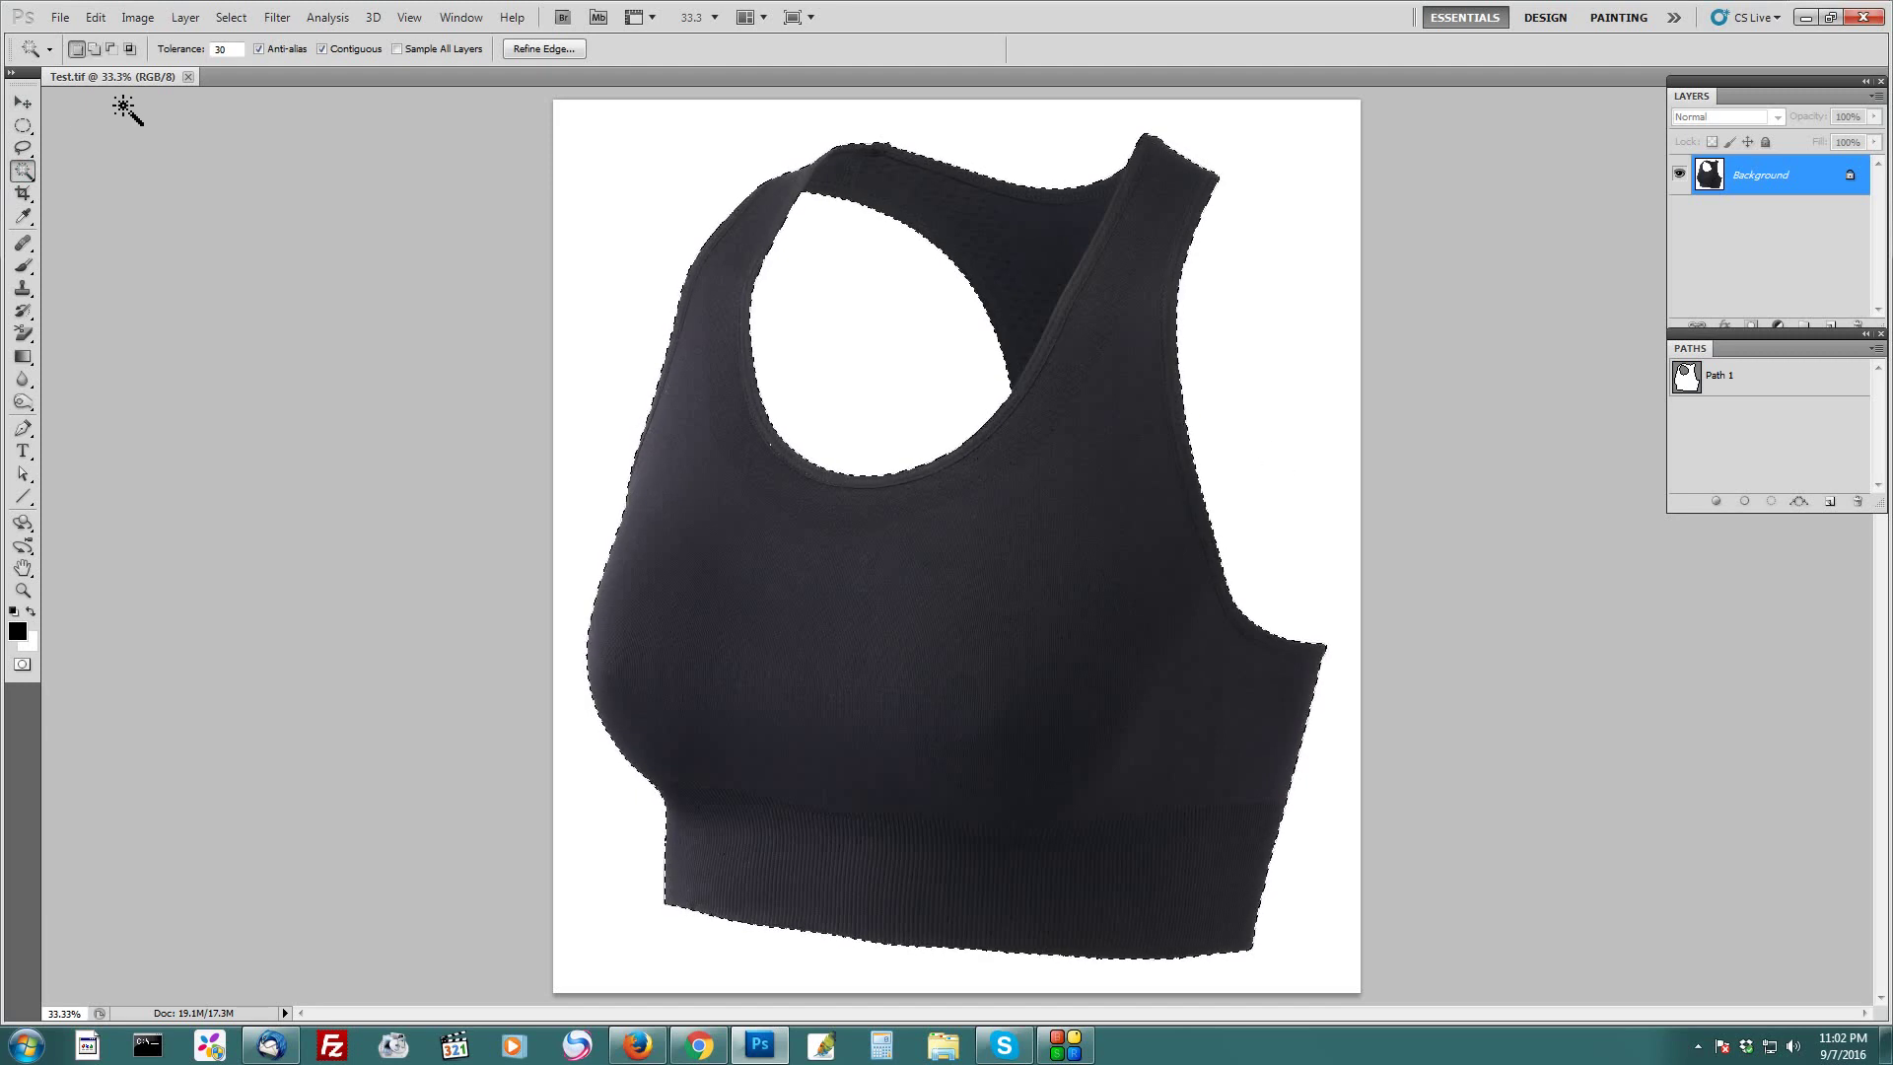
Load Path 1 as a selection and add a new Layer 1 above Background
click(24, 105)
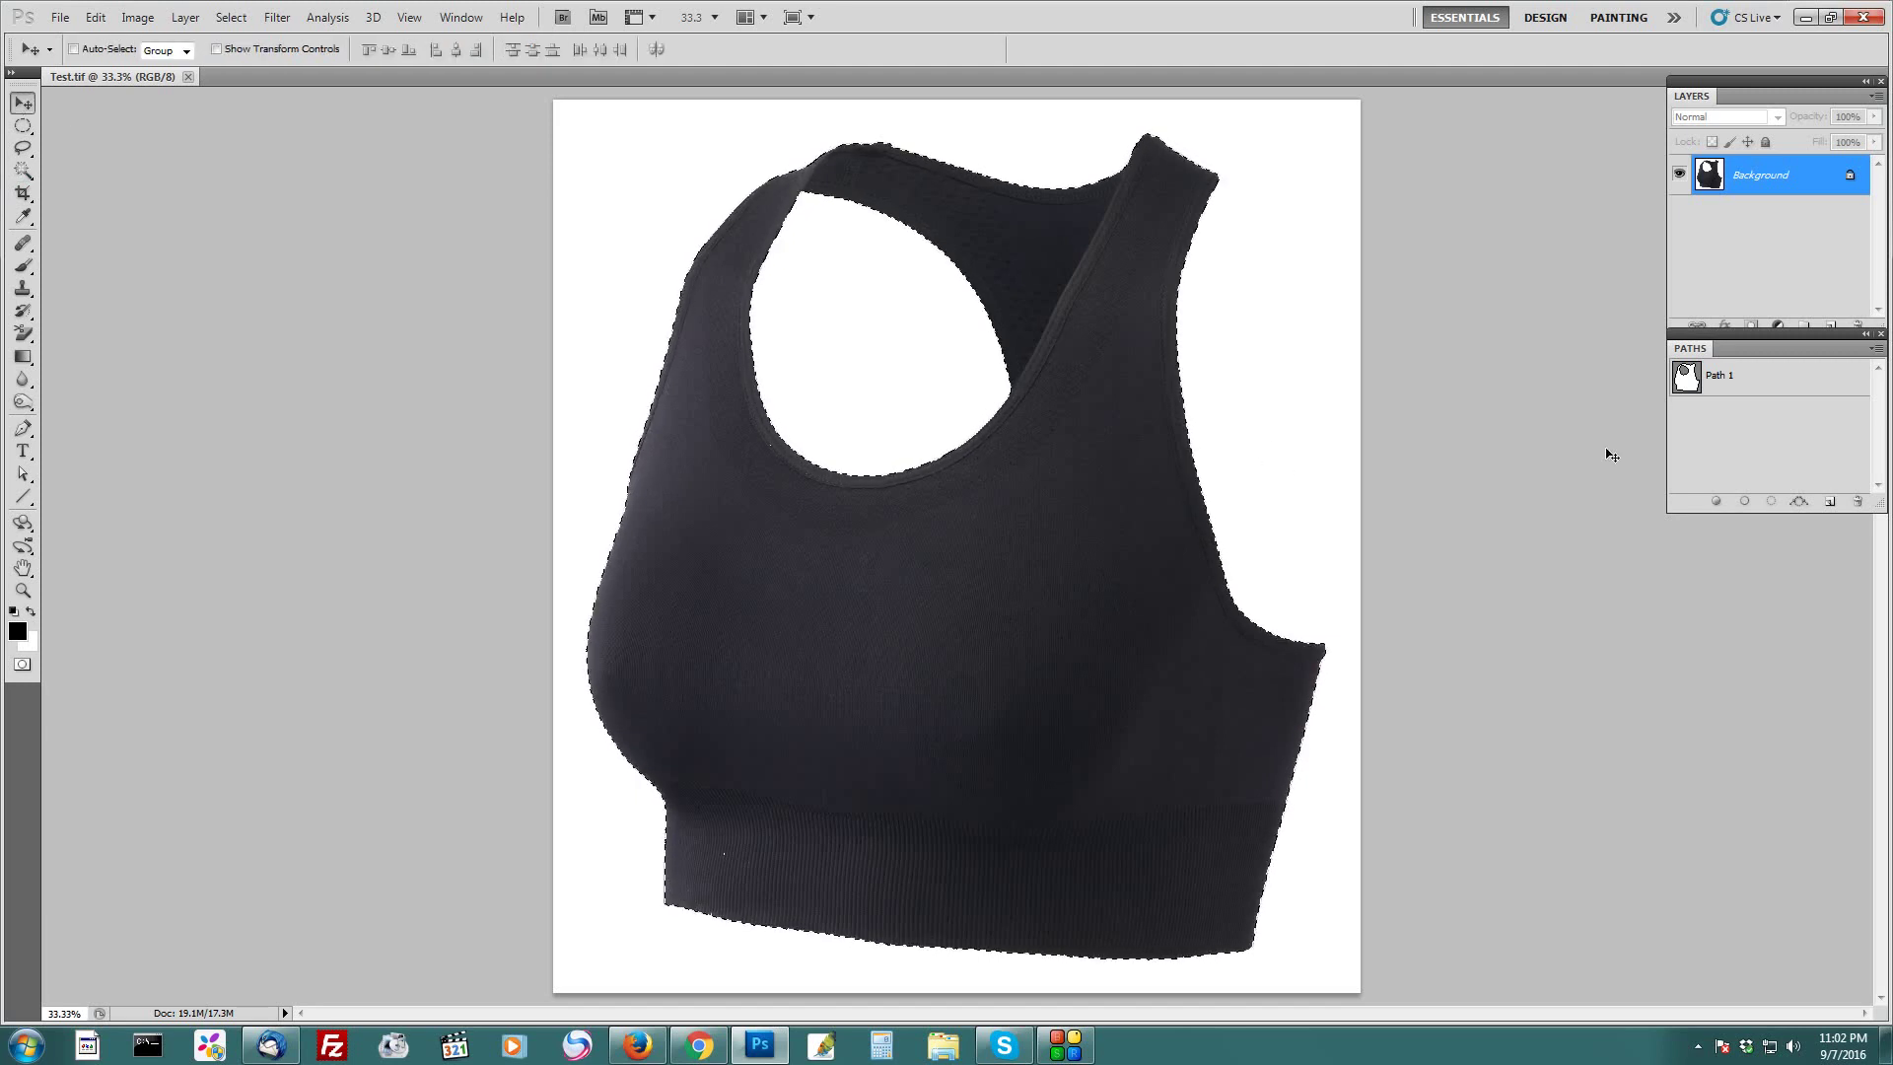
ctrl+click(1689, 385)
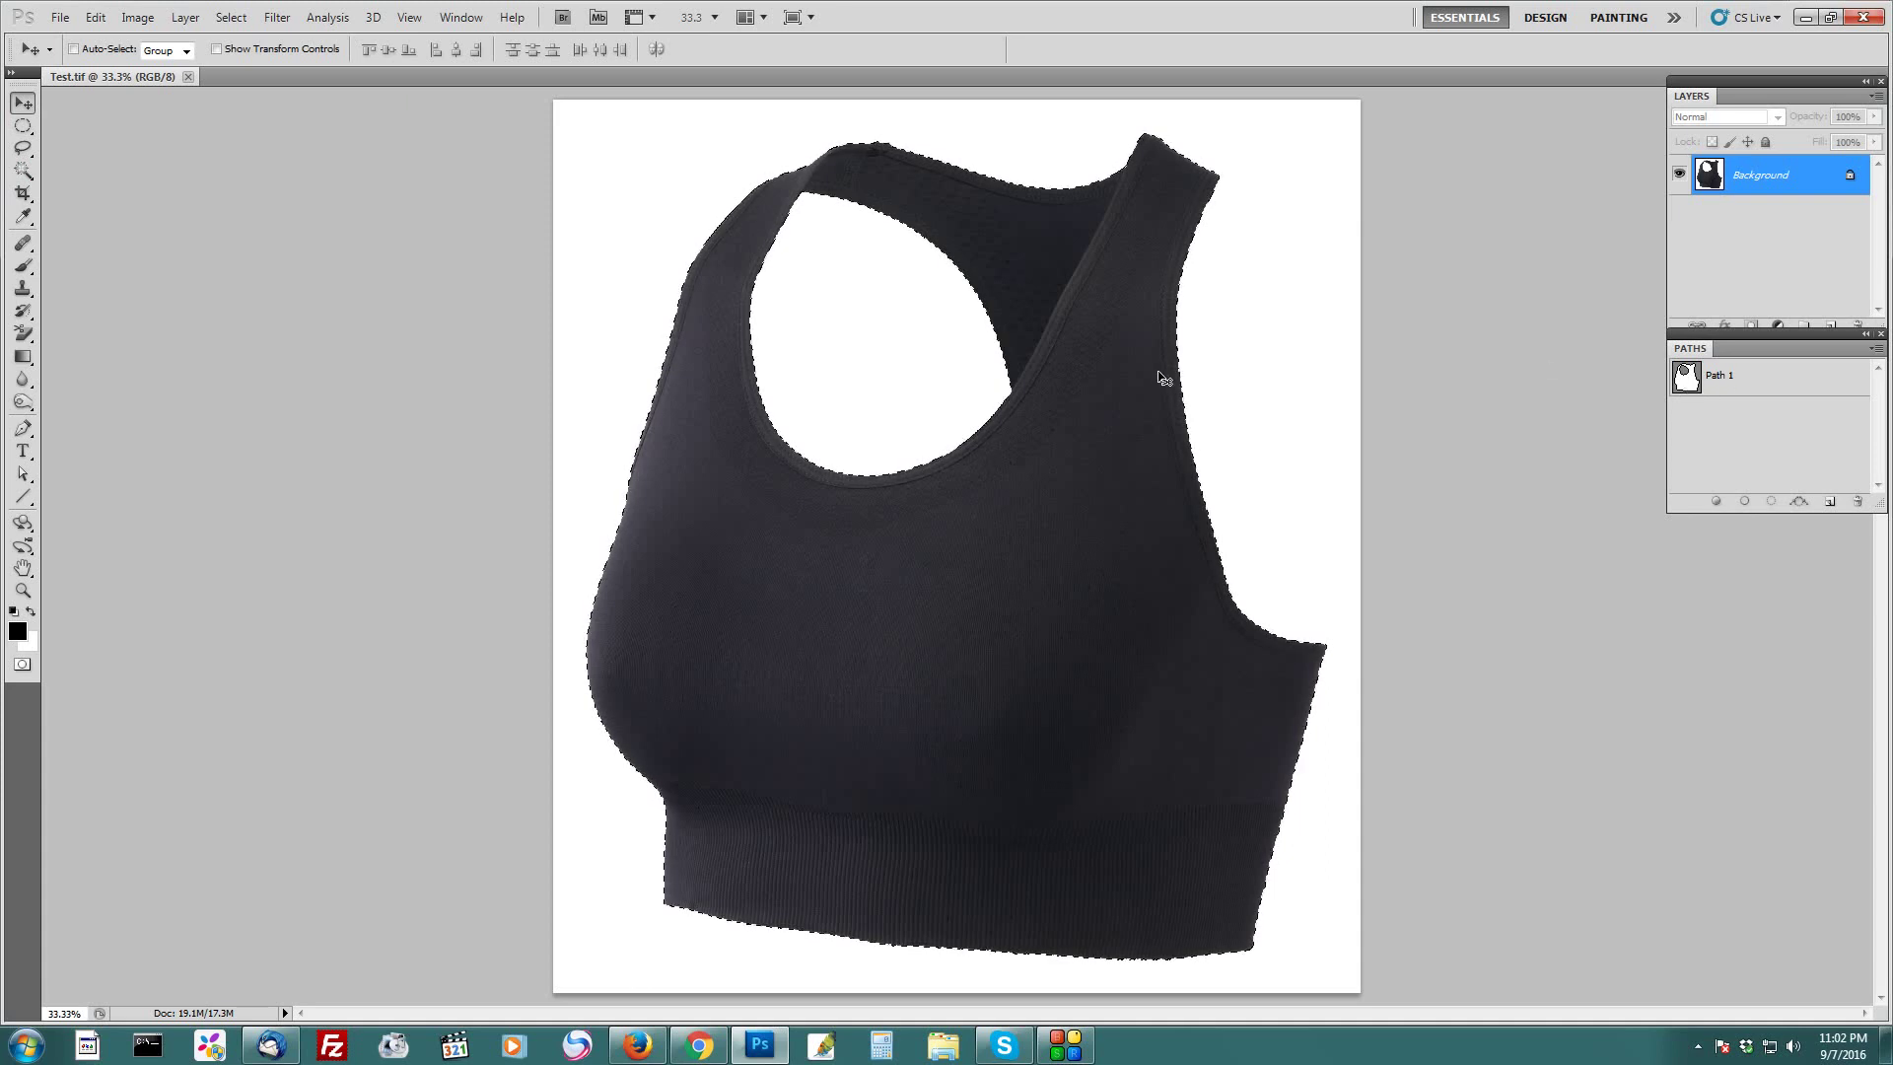
click(1829, 327)
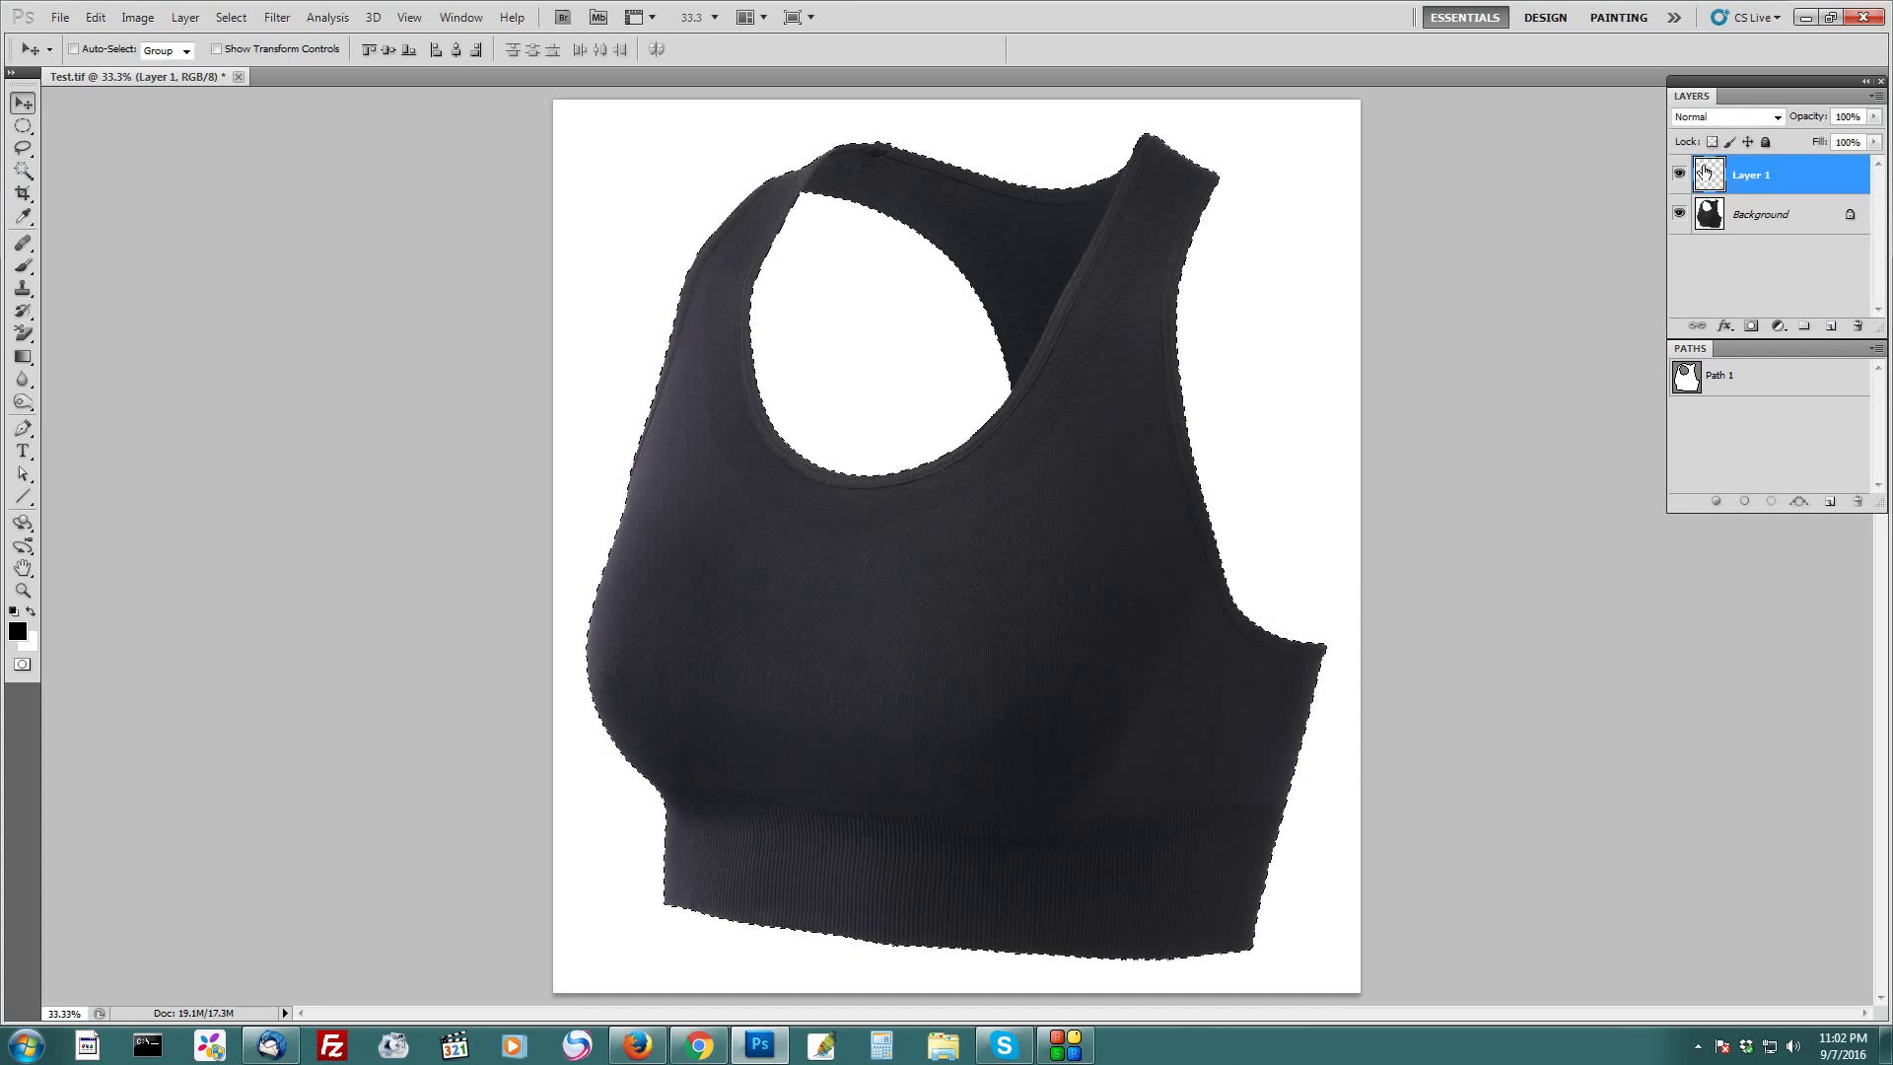
Set Layer 1 to Exclusion blending, choose the Brush, and try then remove a fill
click(1735, 122)
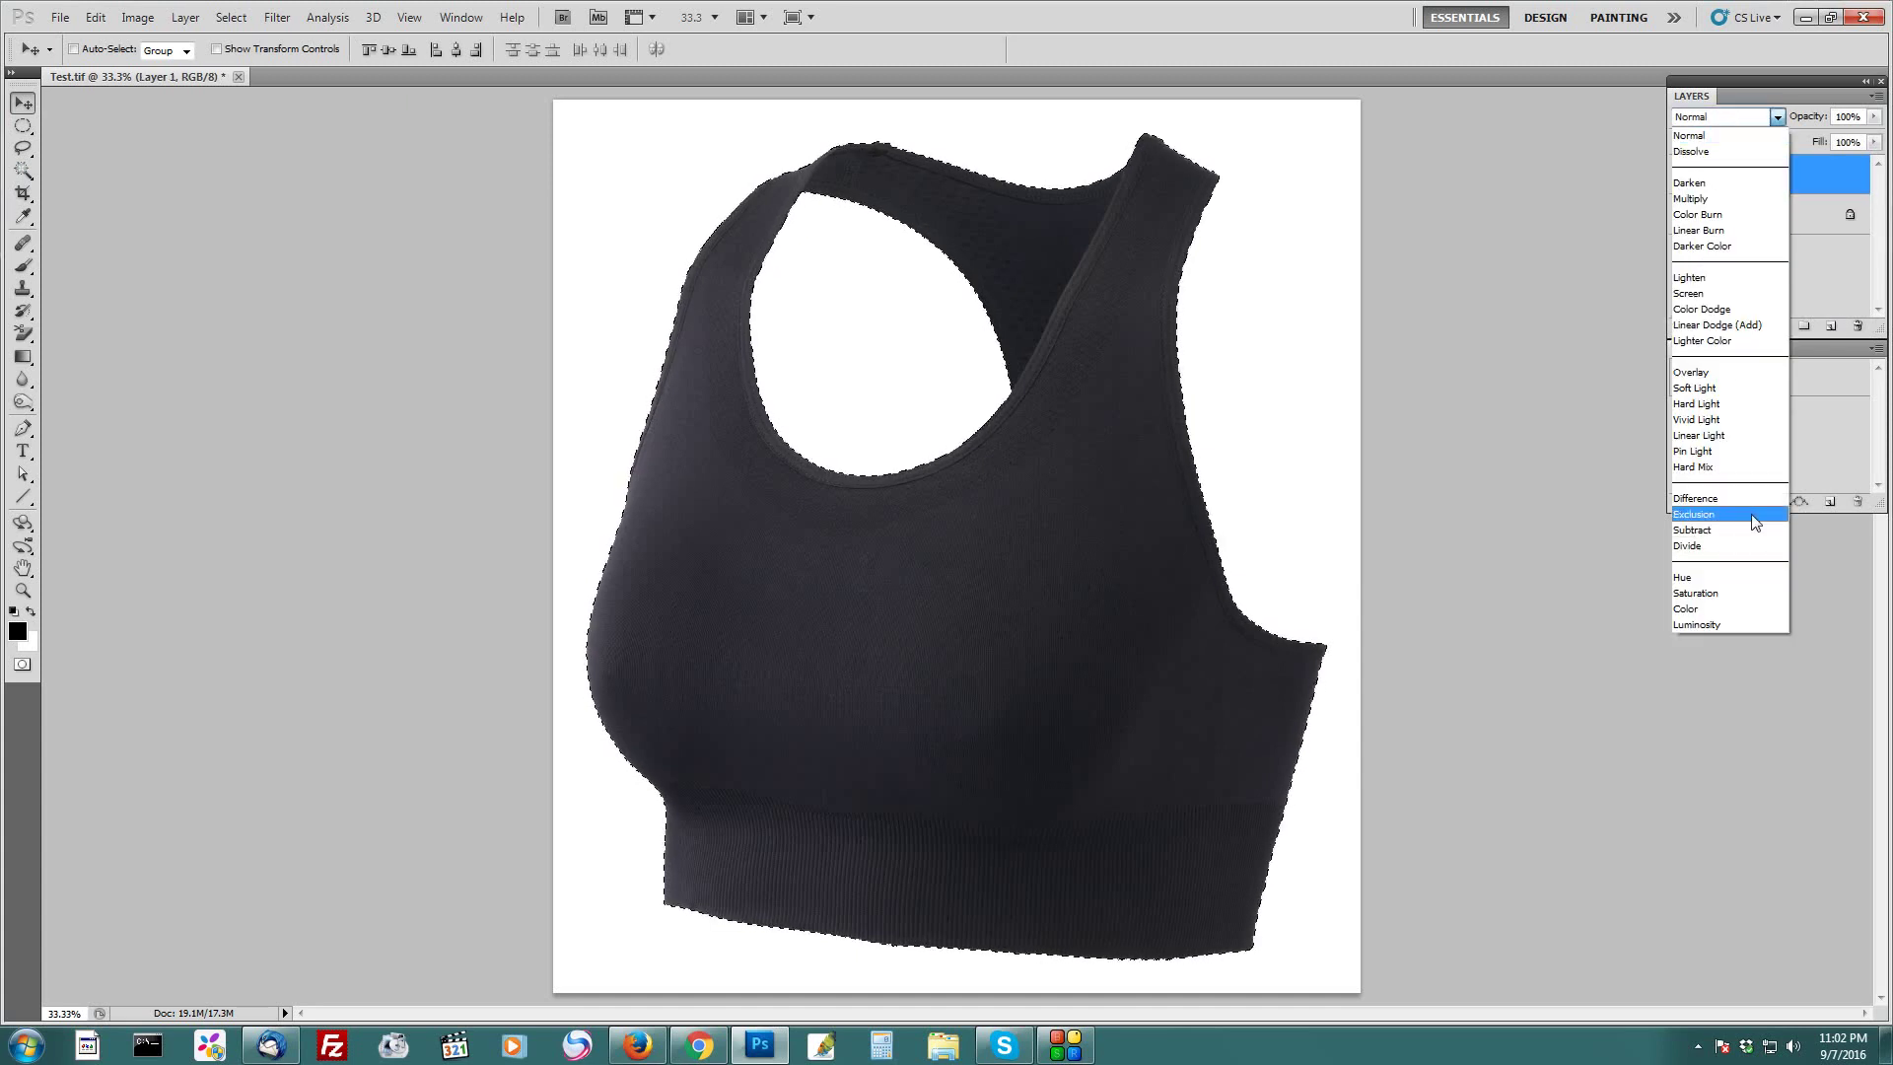
click(1695, 515)
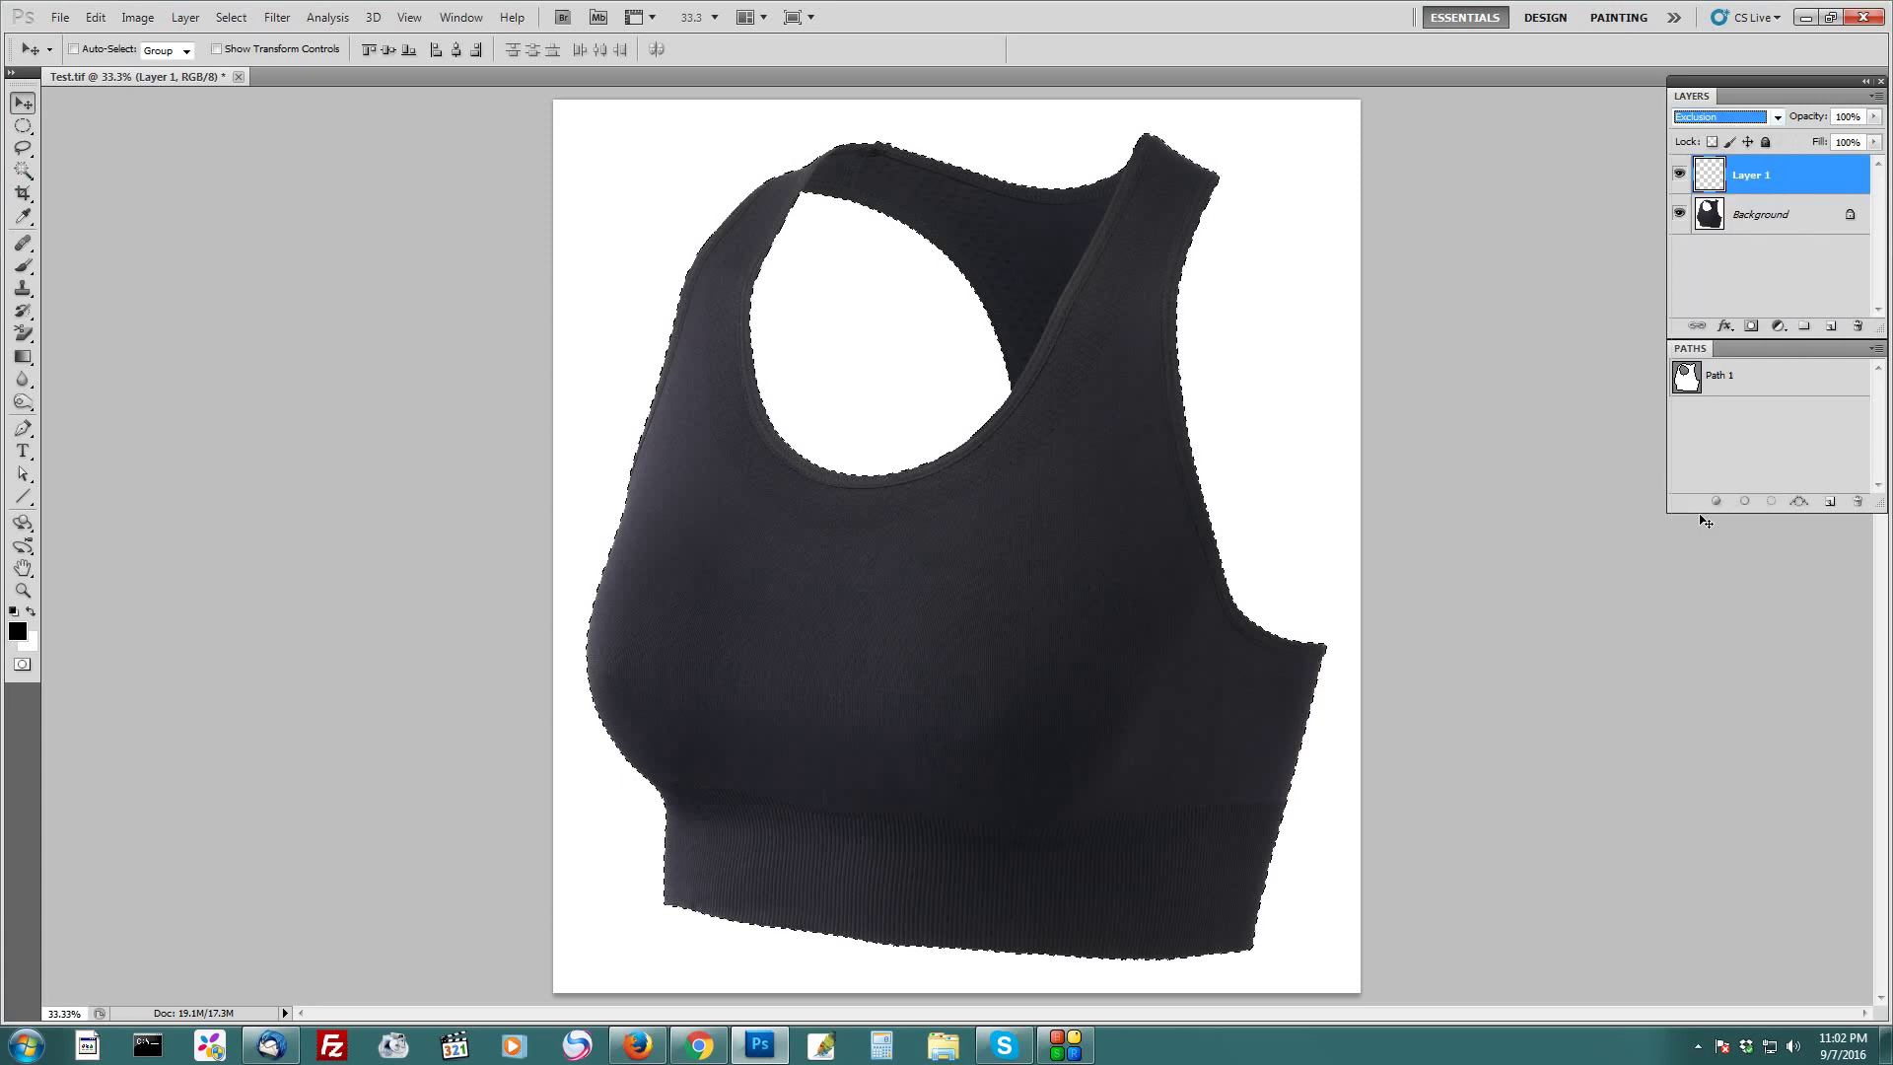
click(23, 268)
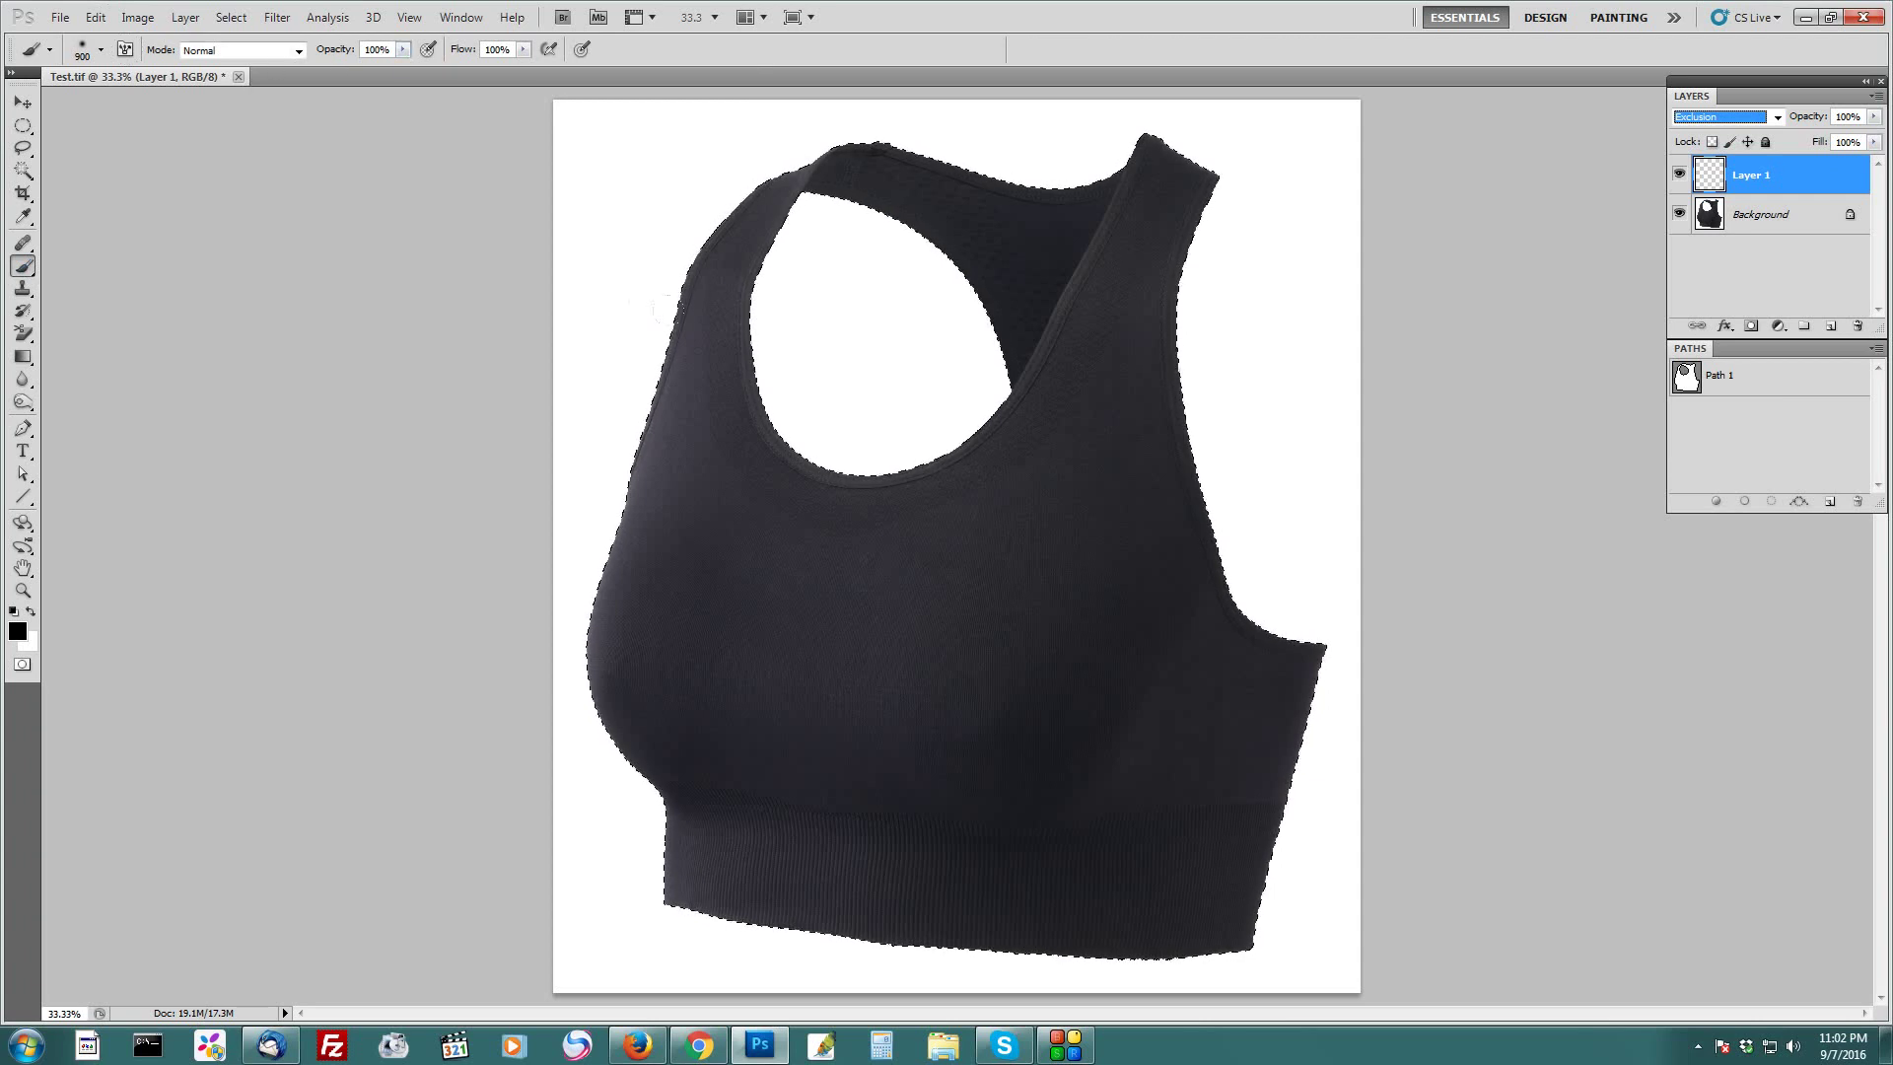
click(778, 165)
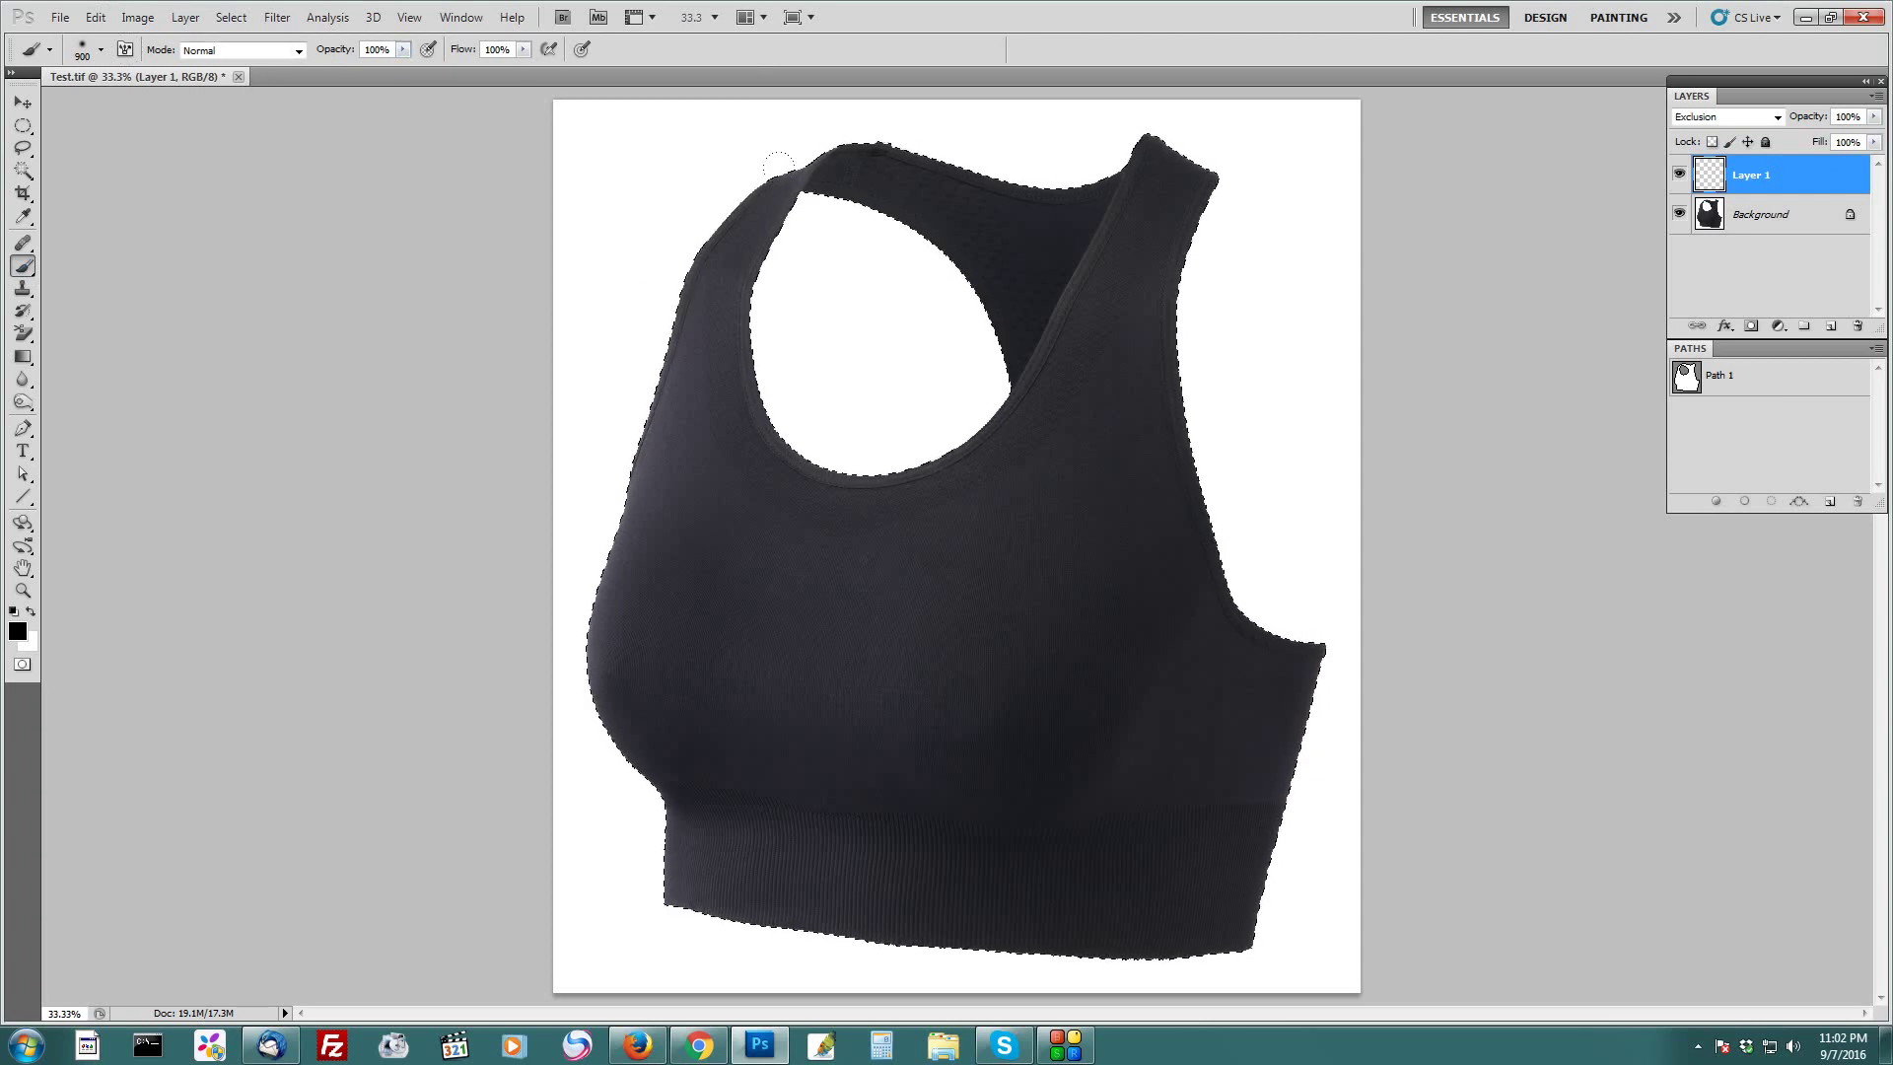
key(alt+BackSpace)
key(Delete)
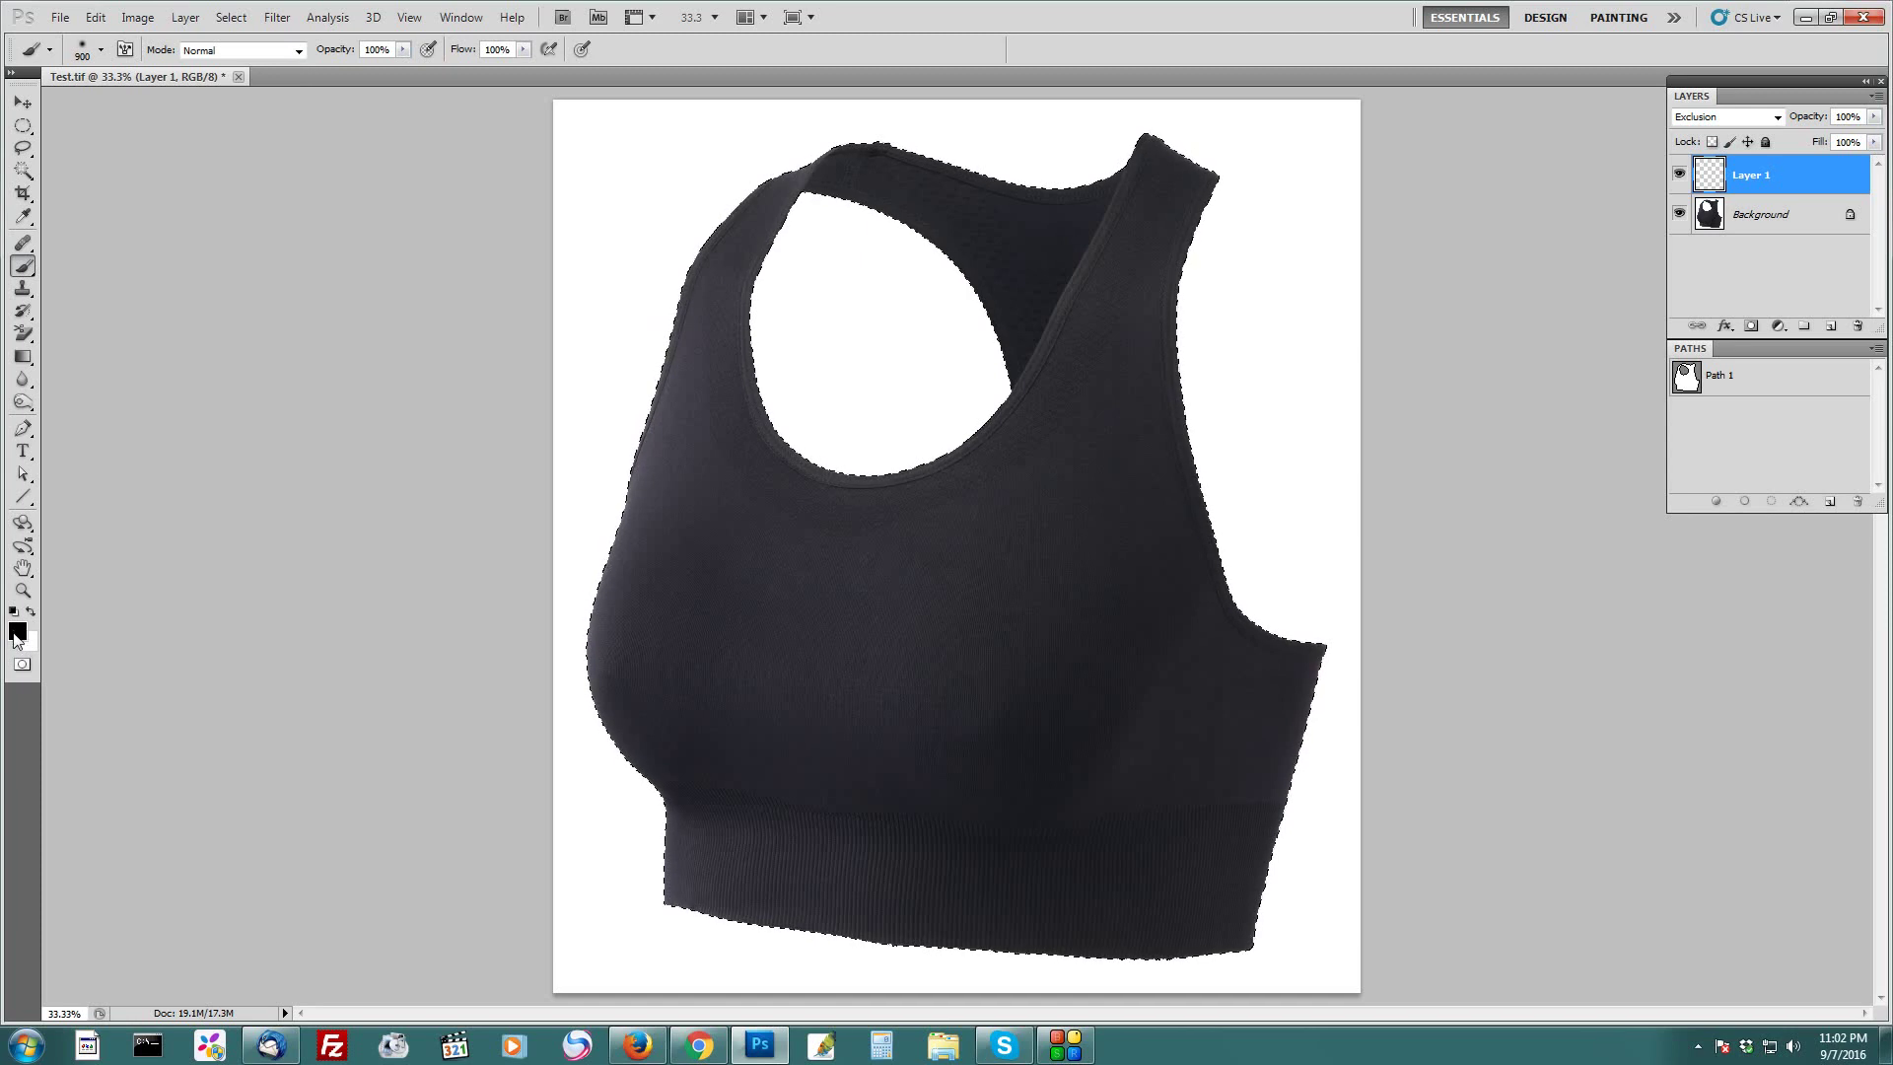
Make pure white the foreground colour
key(x)
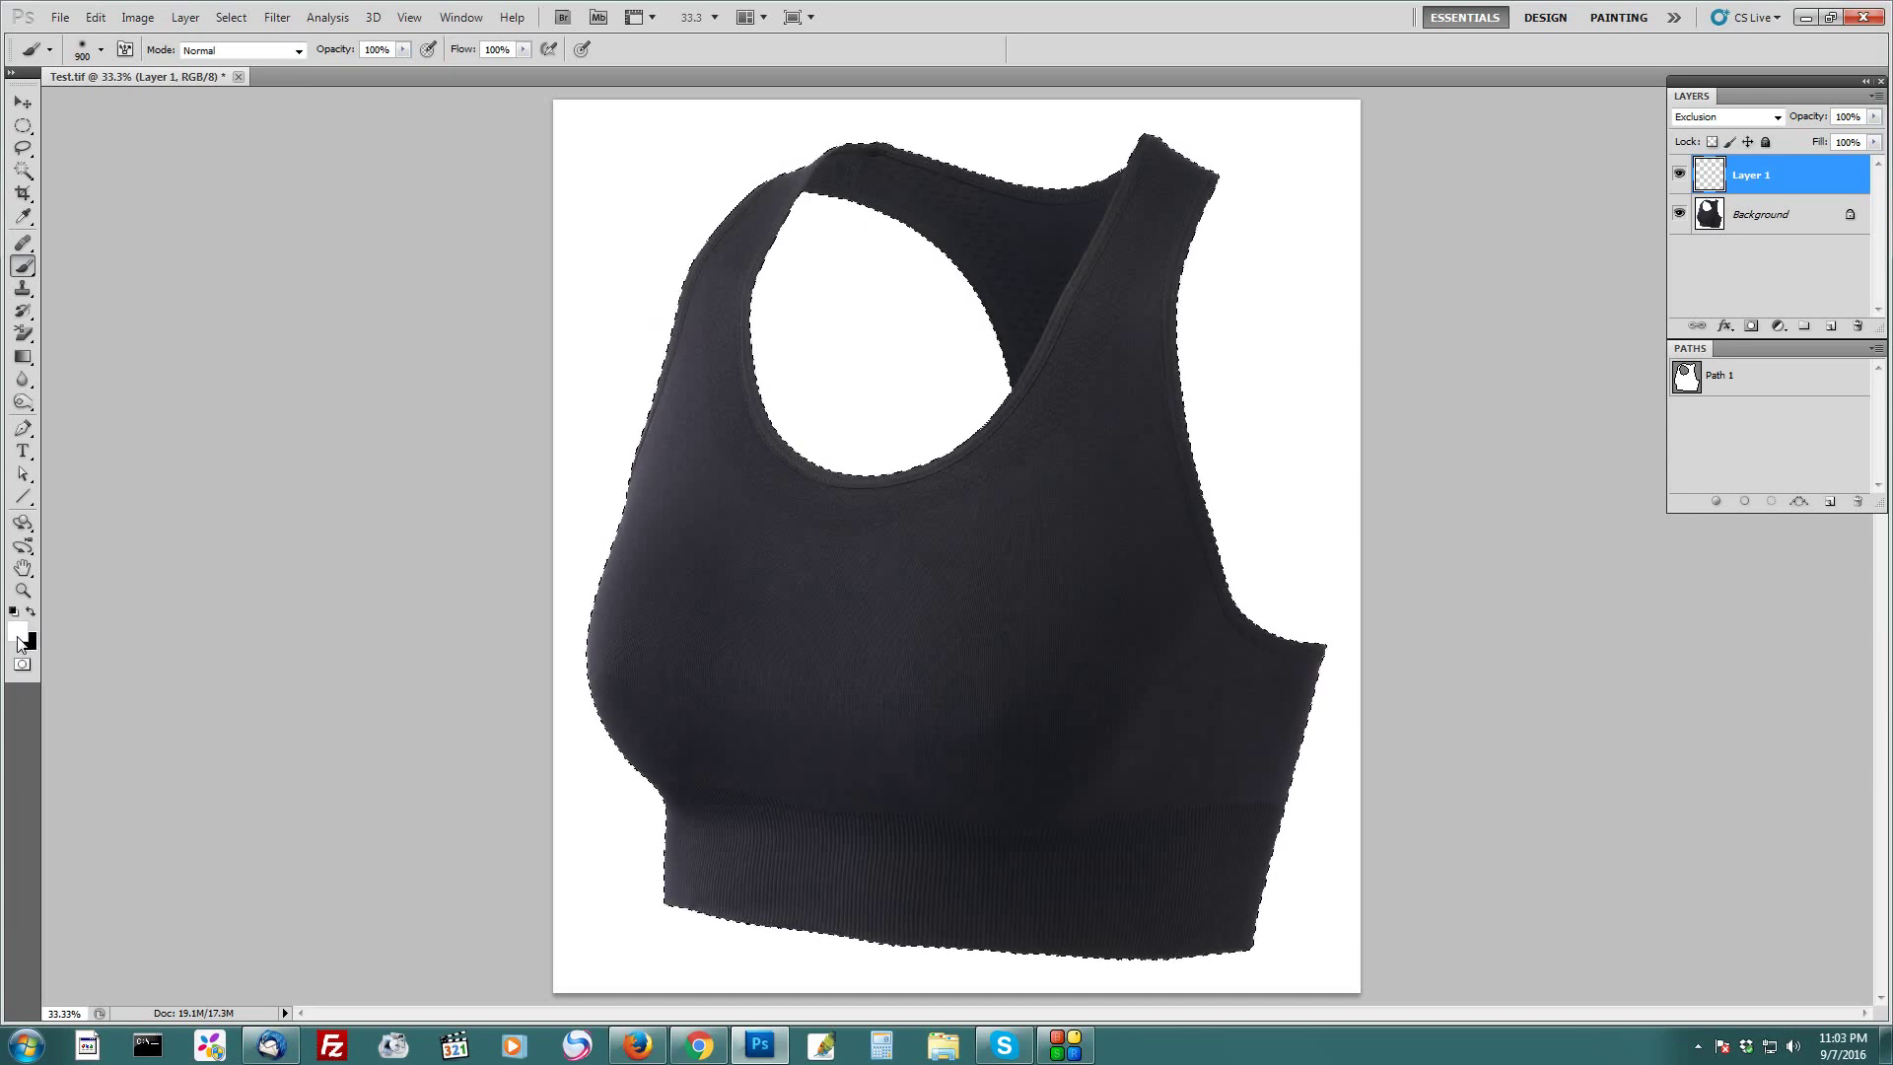
click(18, 634)
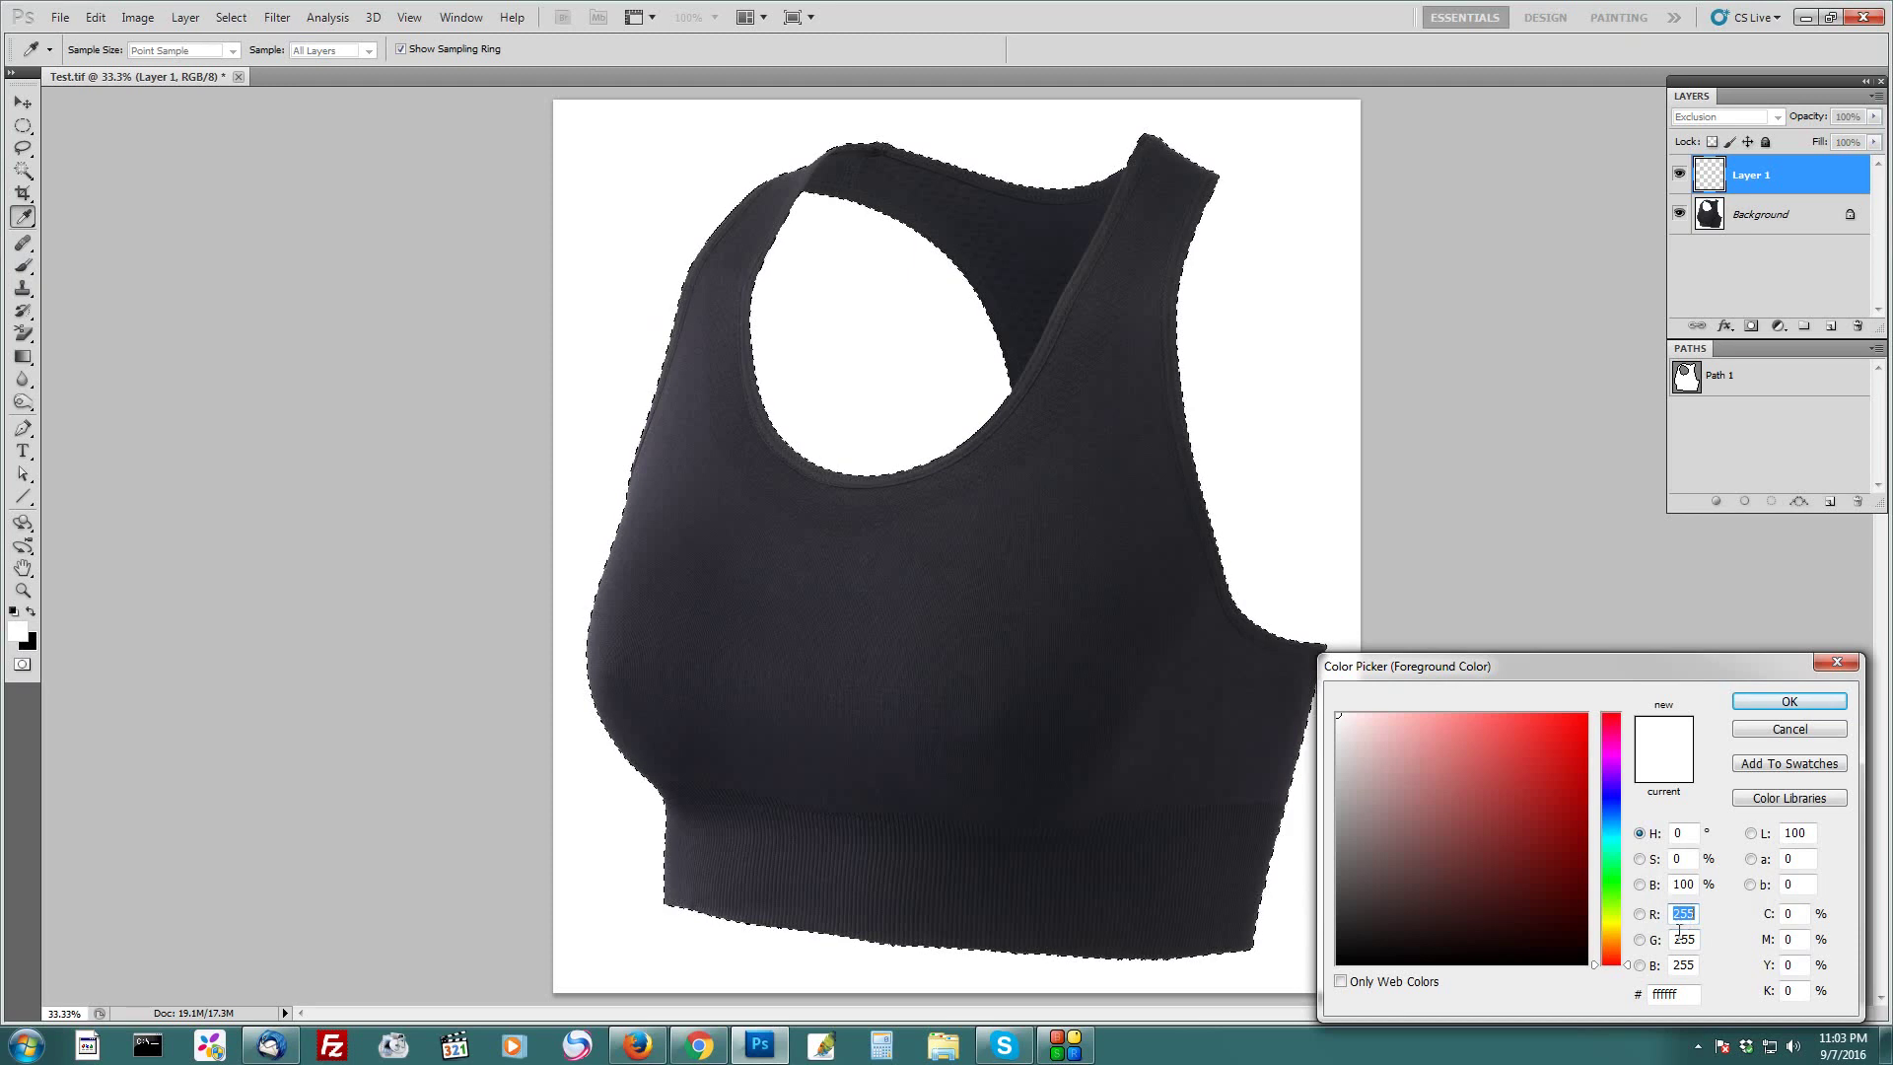
click(1789, 701)
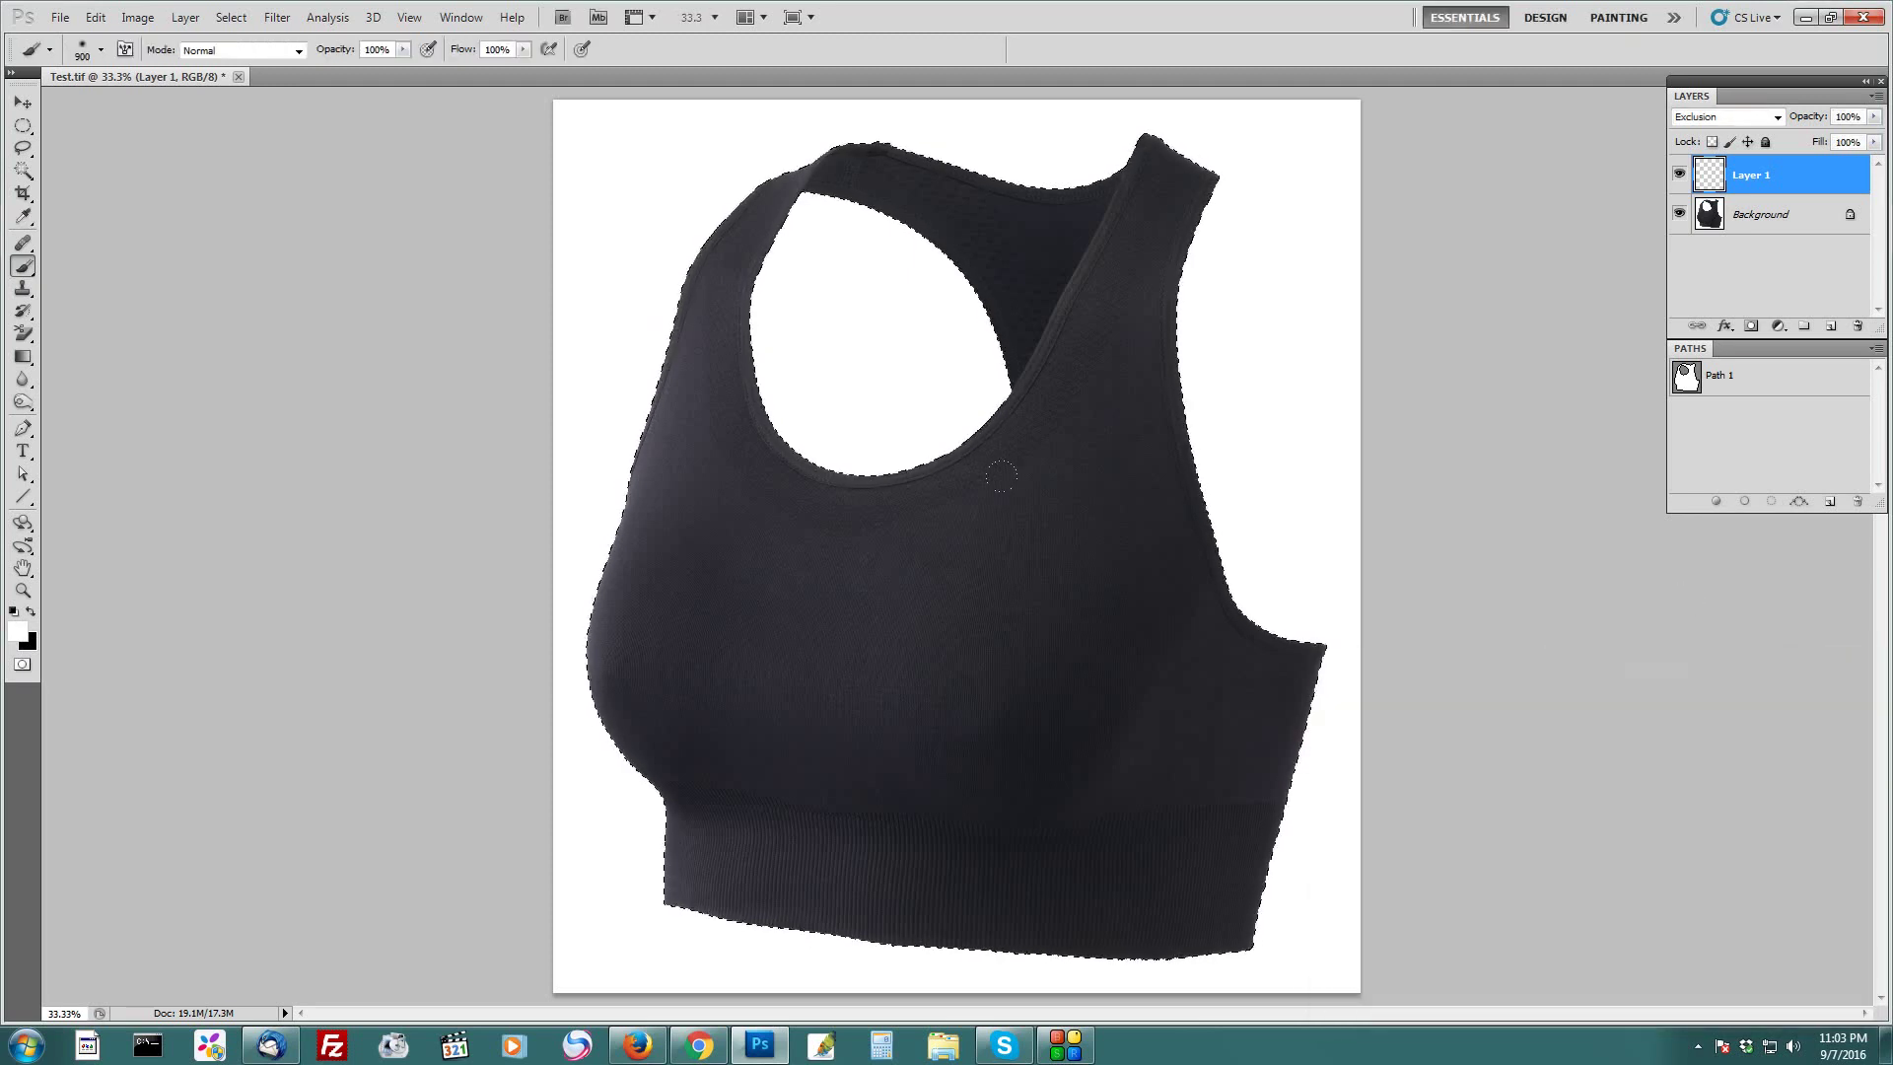
Paint white over the whole bra selection on Layer 1, then deselect
mouse_move(1051, 320)
mouse_down()
mouse_move(1013, 292)
mouse_move(1079, 764)
mouse_up()
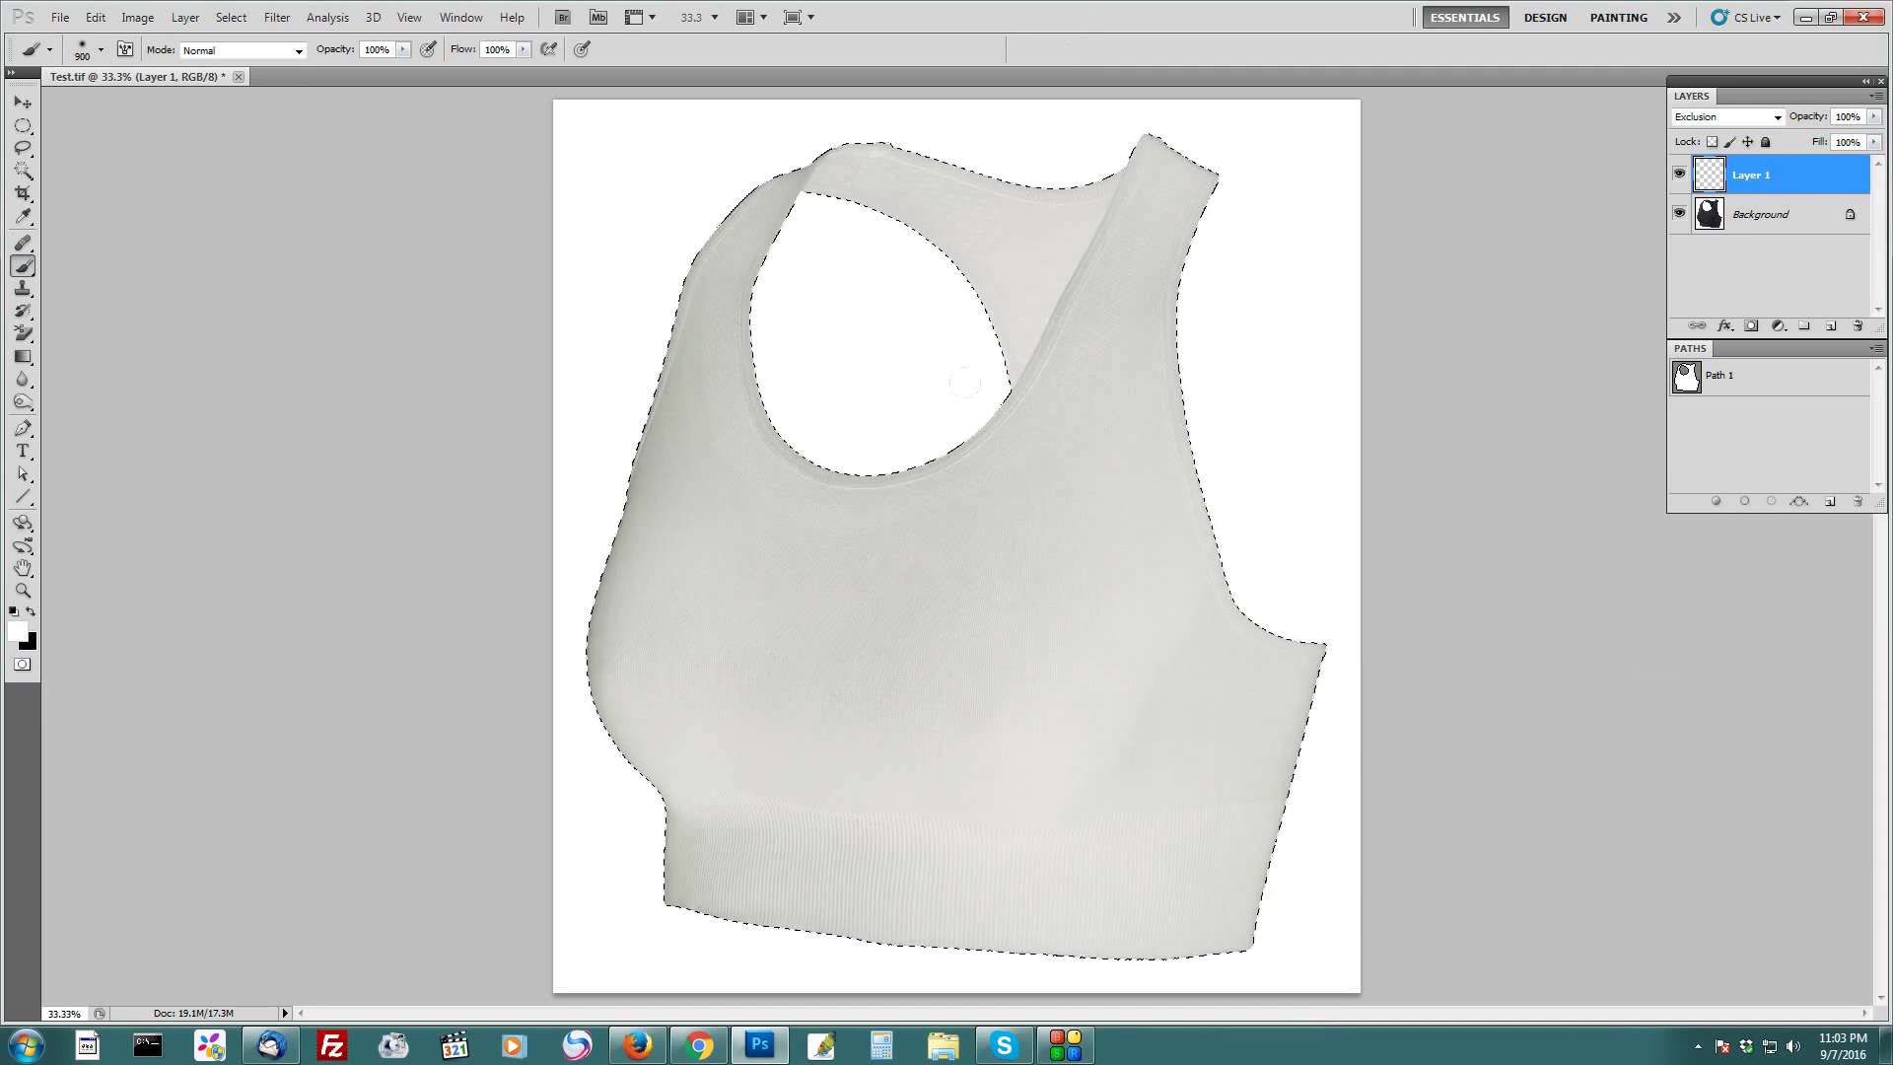
drag(558, 746, 1248, 532)
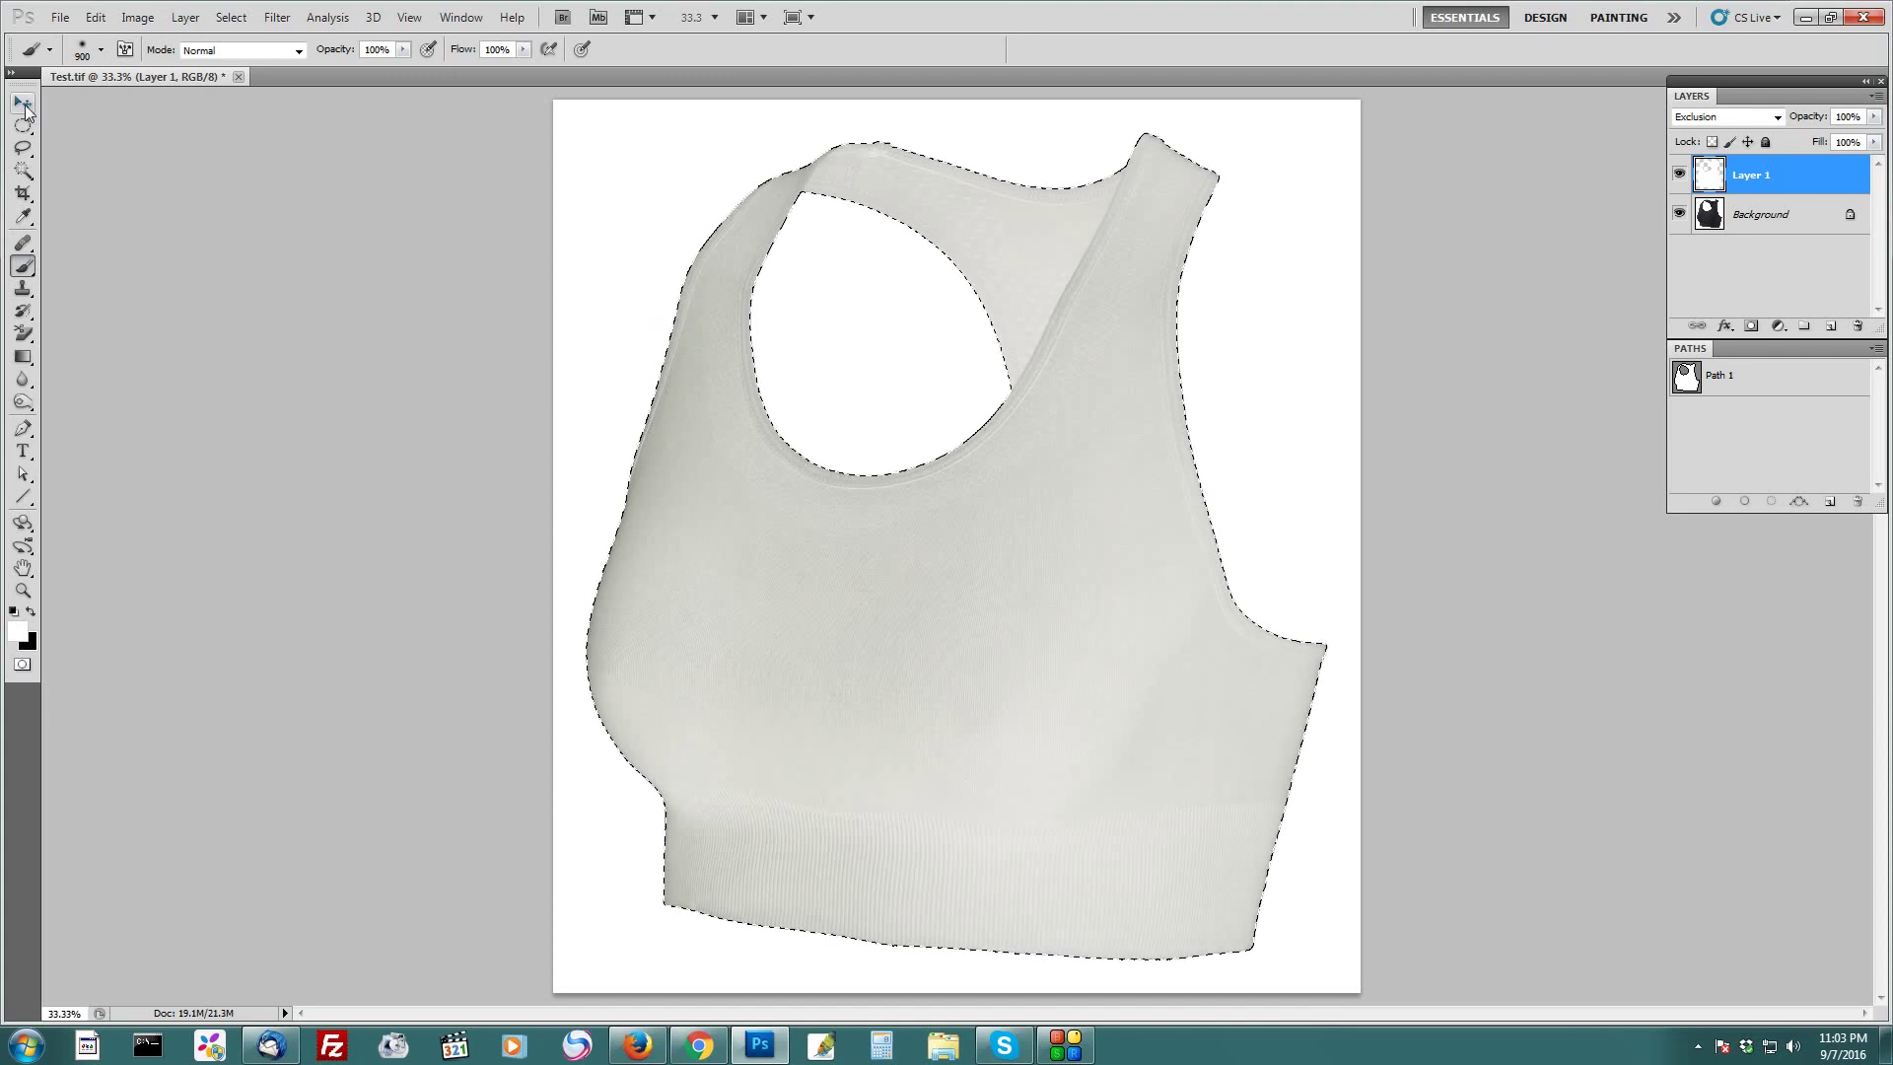
key(v)
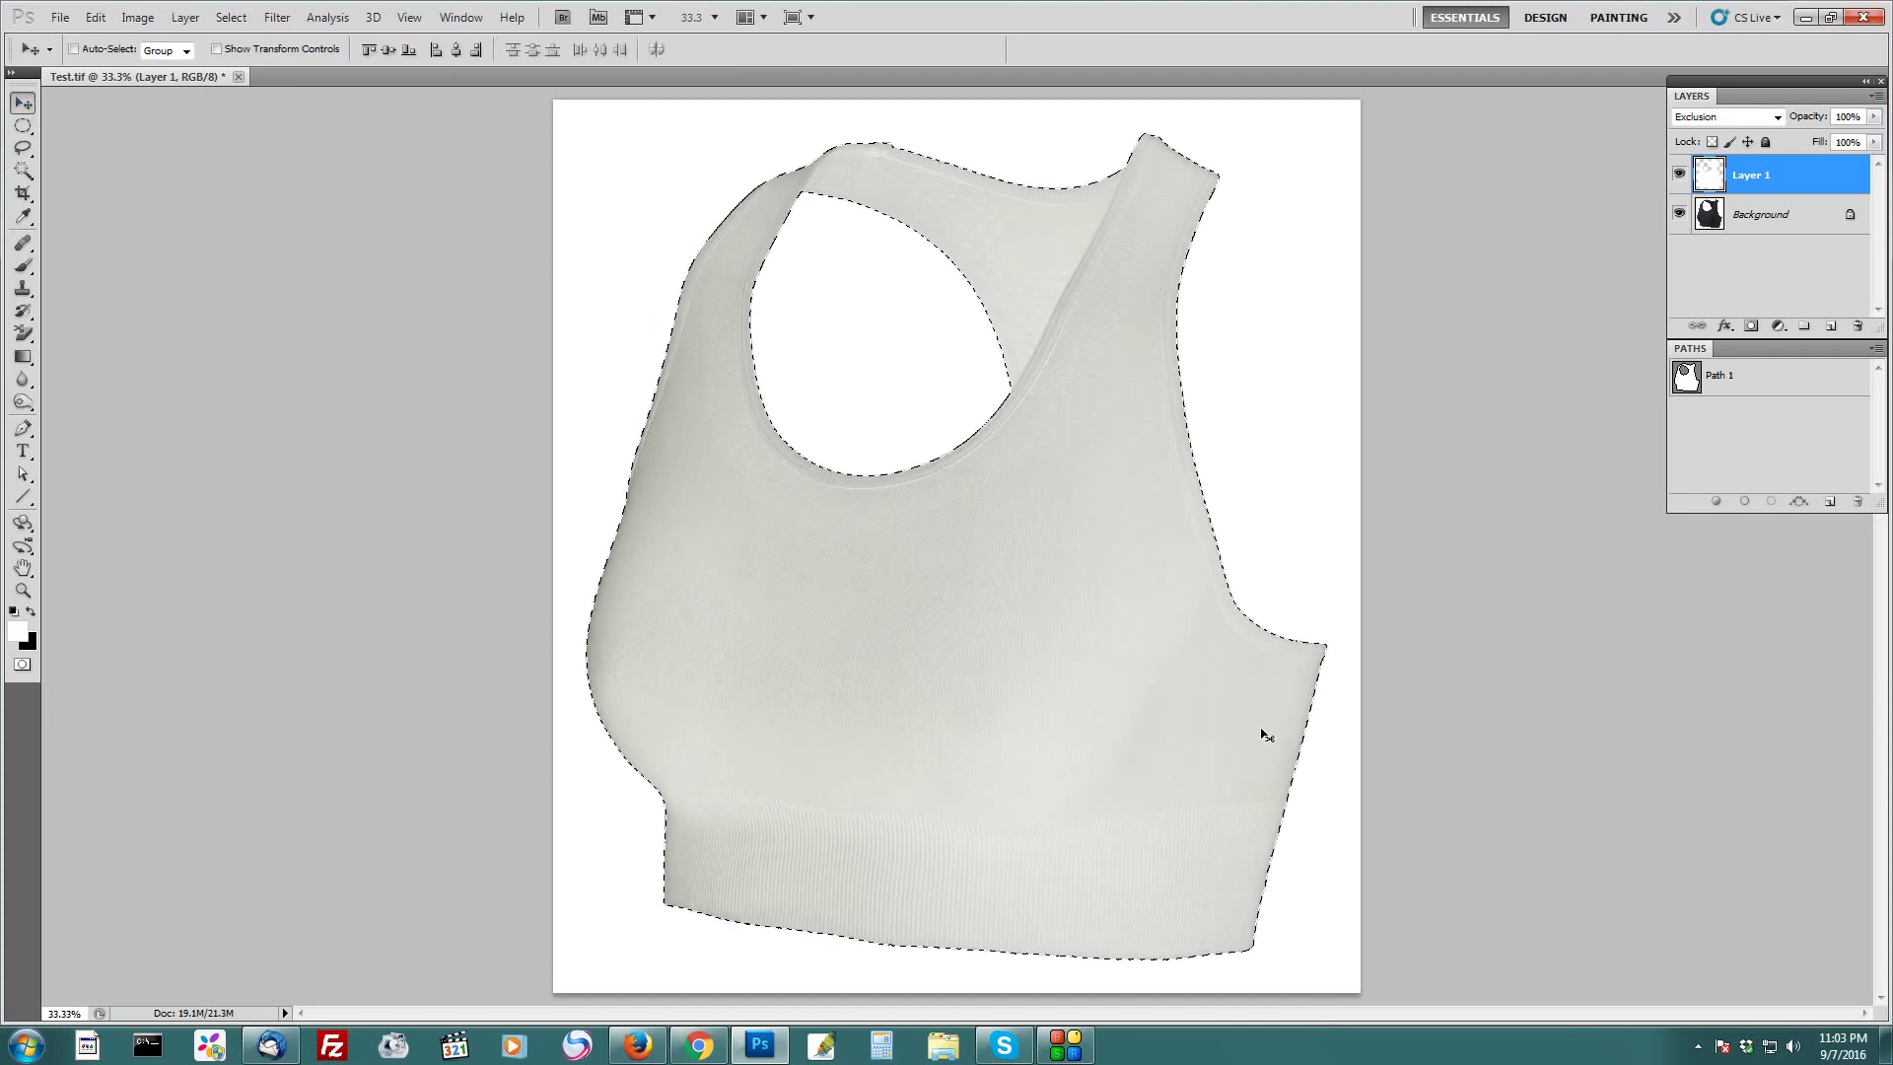
key(ctrl+d)
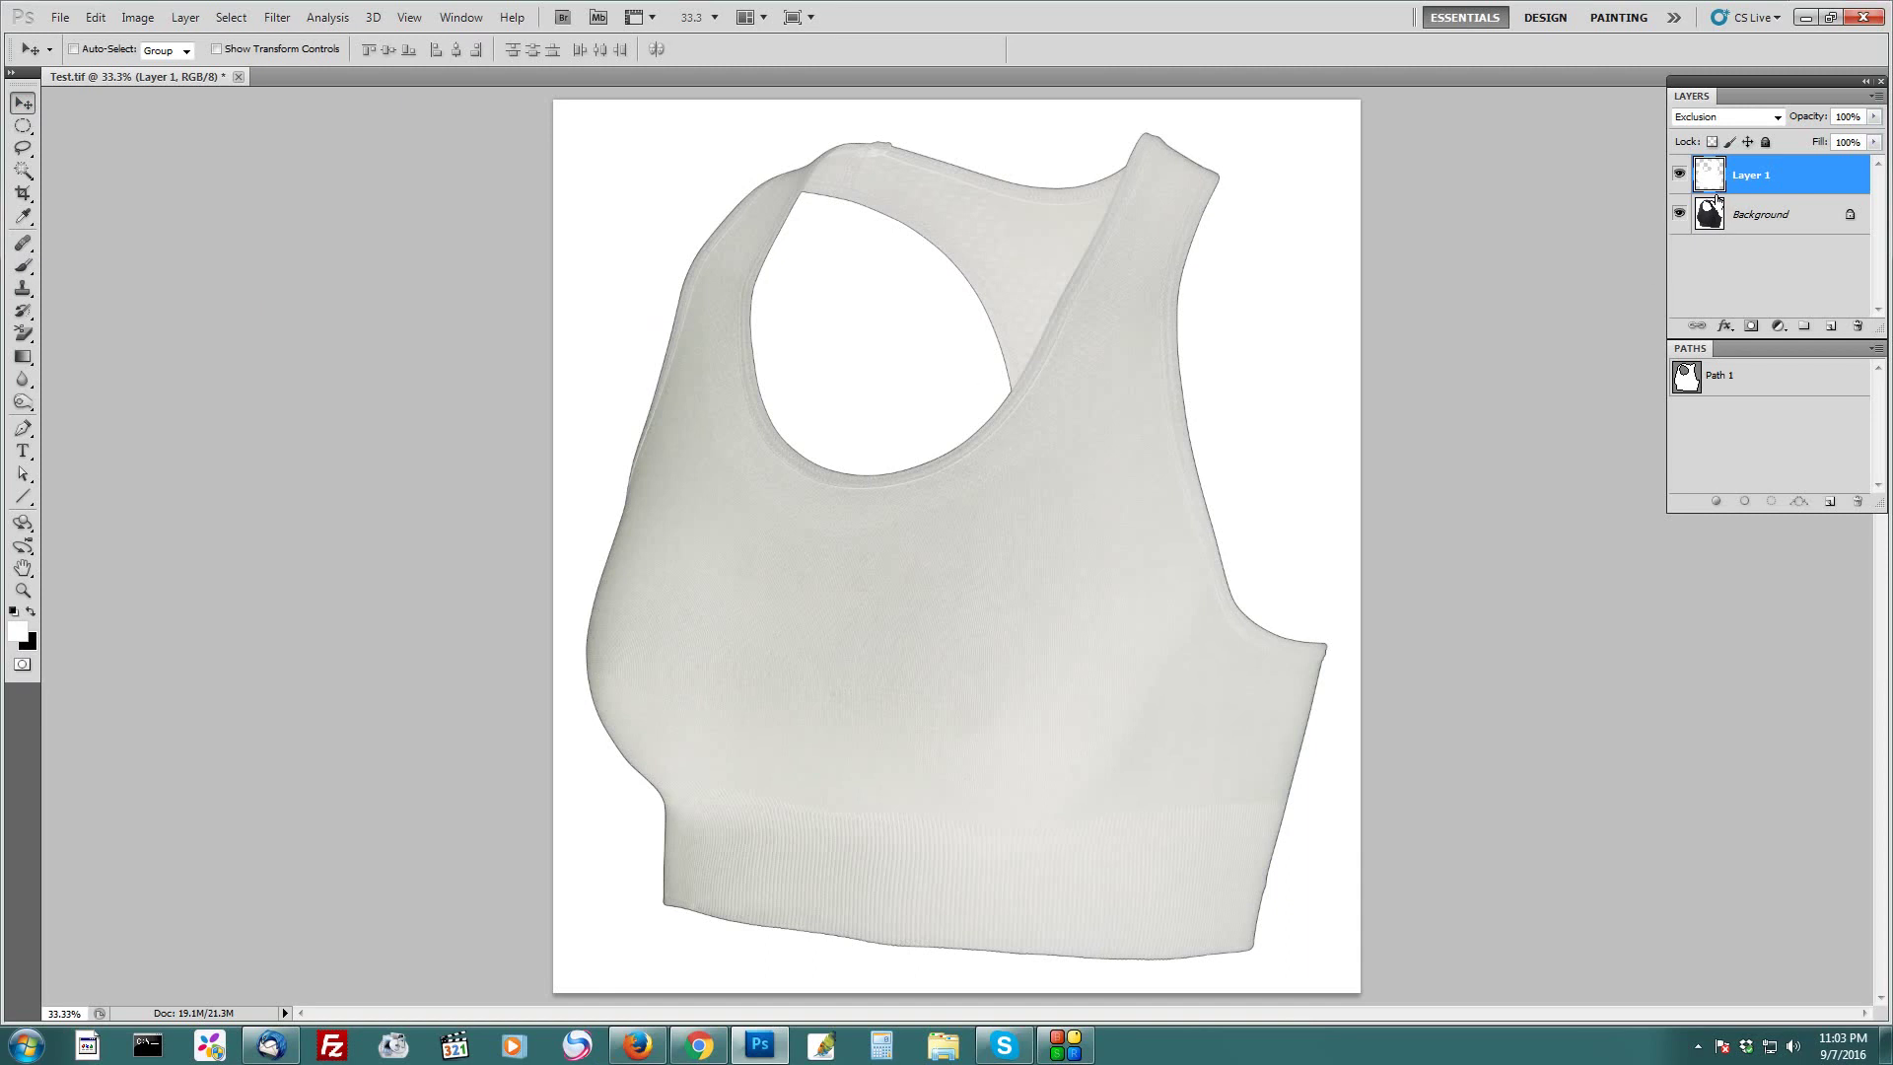
click(185, 17)
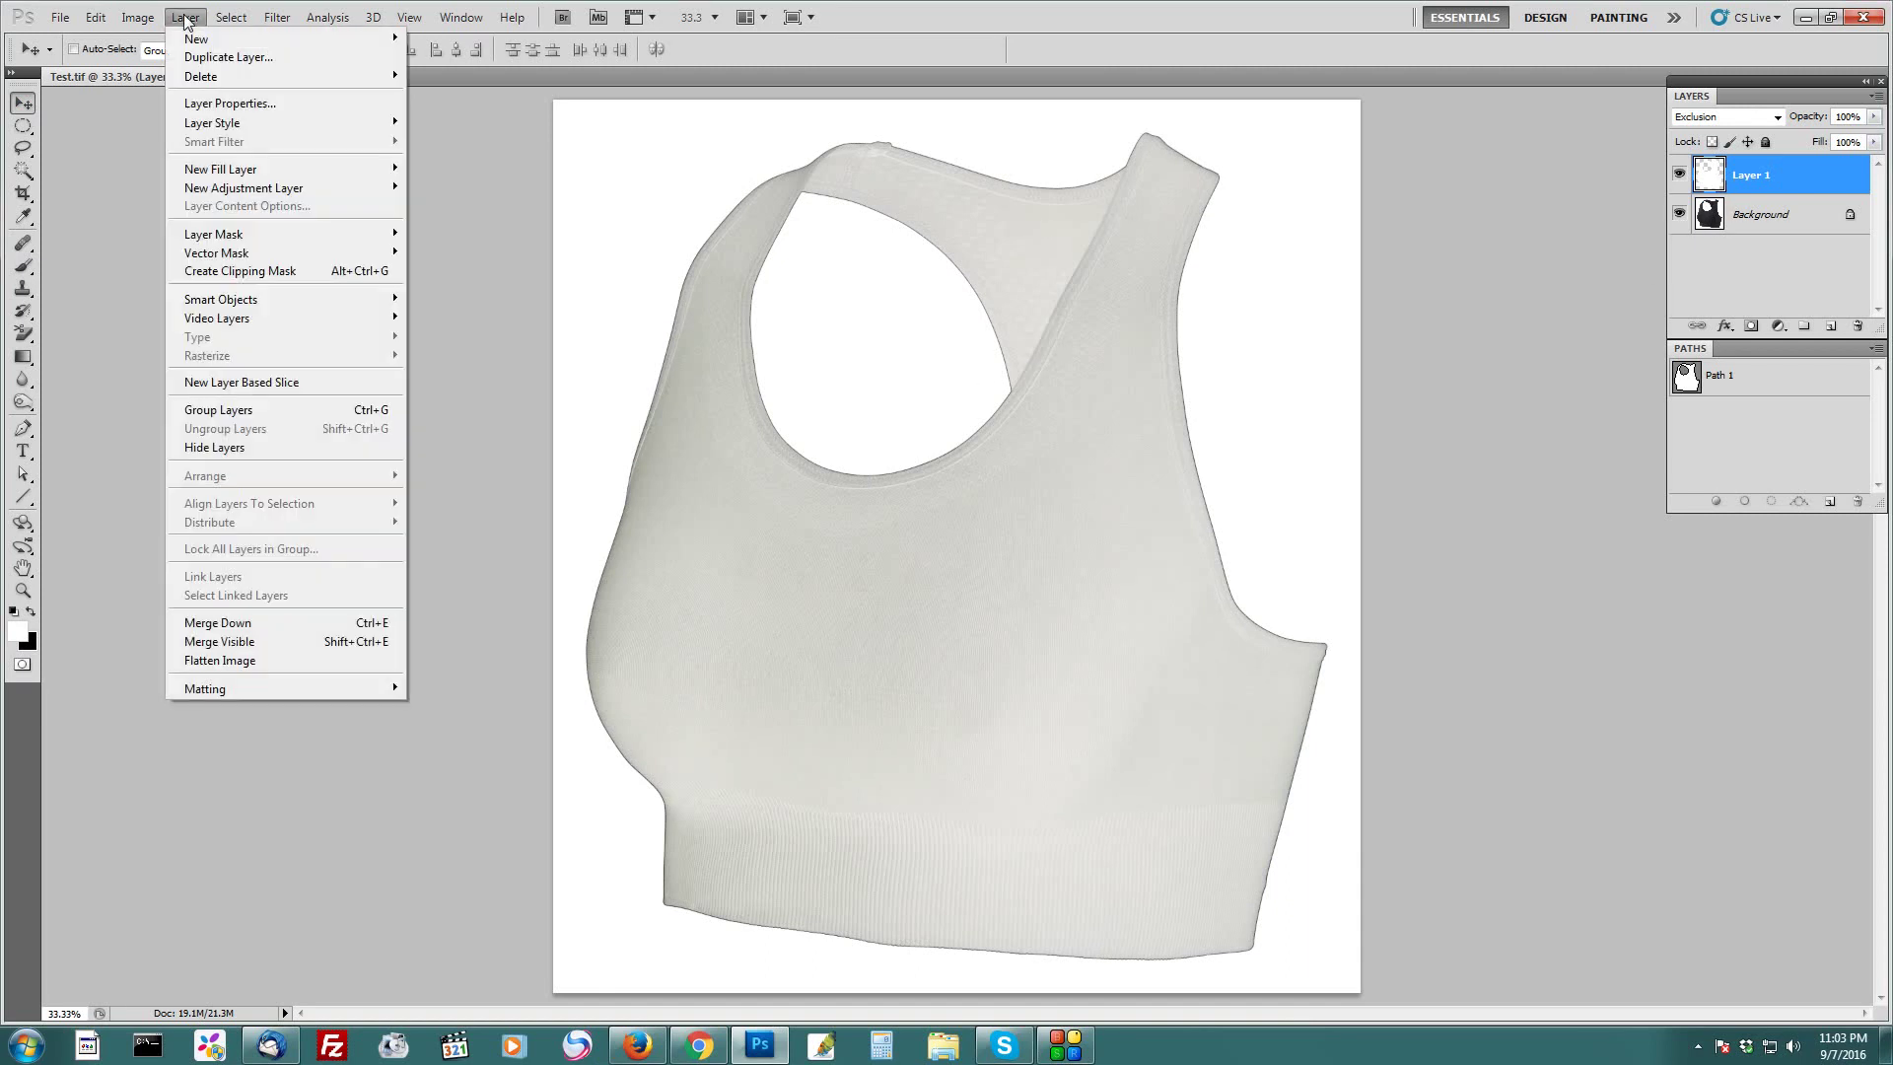
click(303, 629)
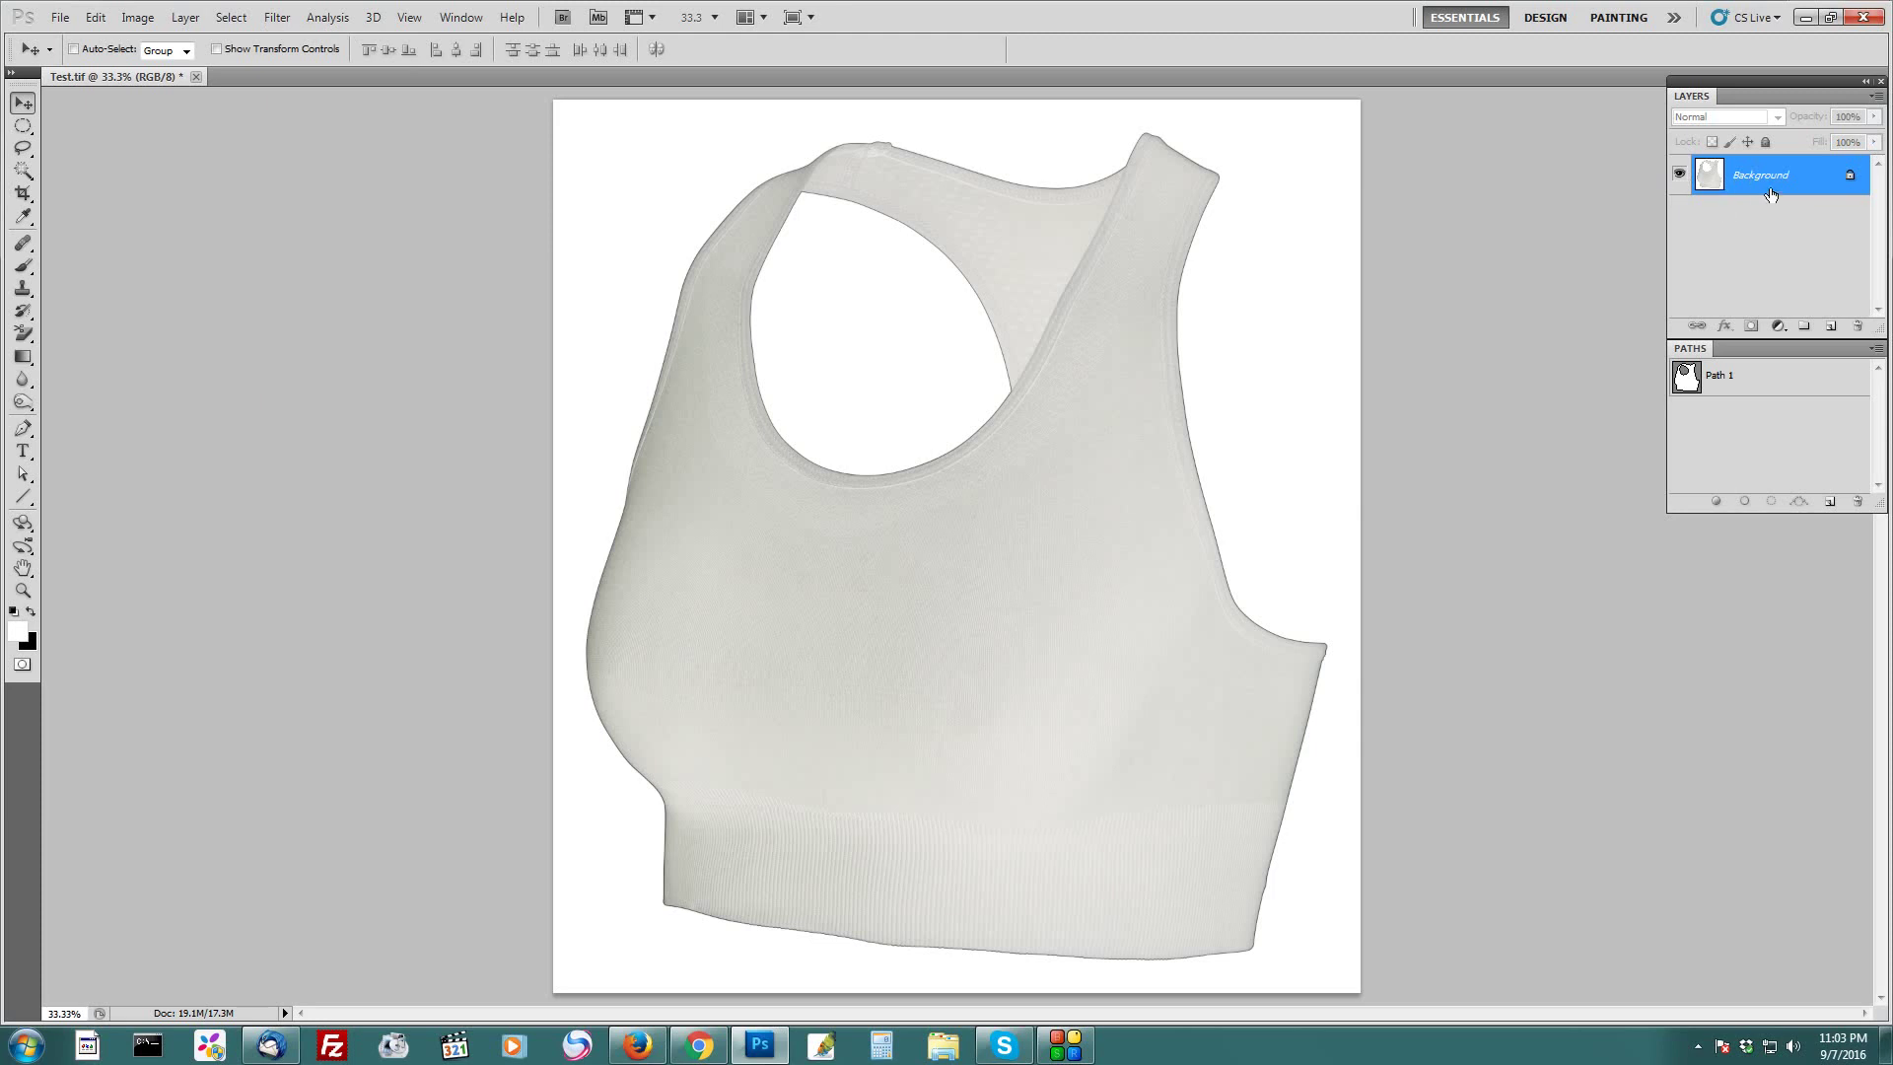
Add a new layer set to Color blend mode
click(1831, 327)
click(1733, 116)
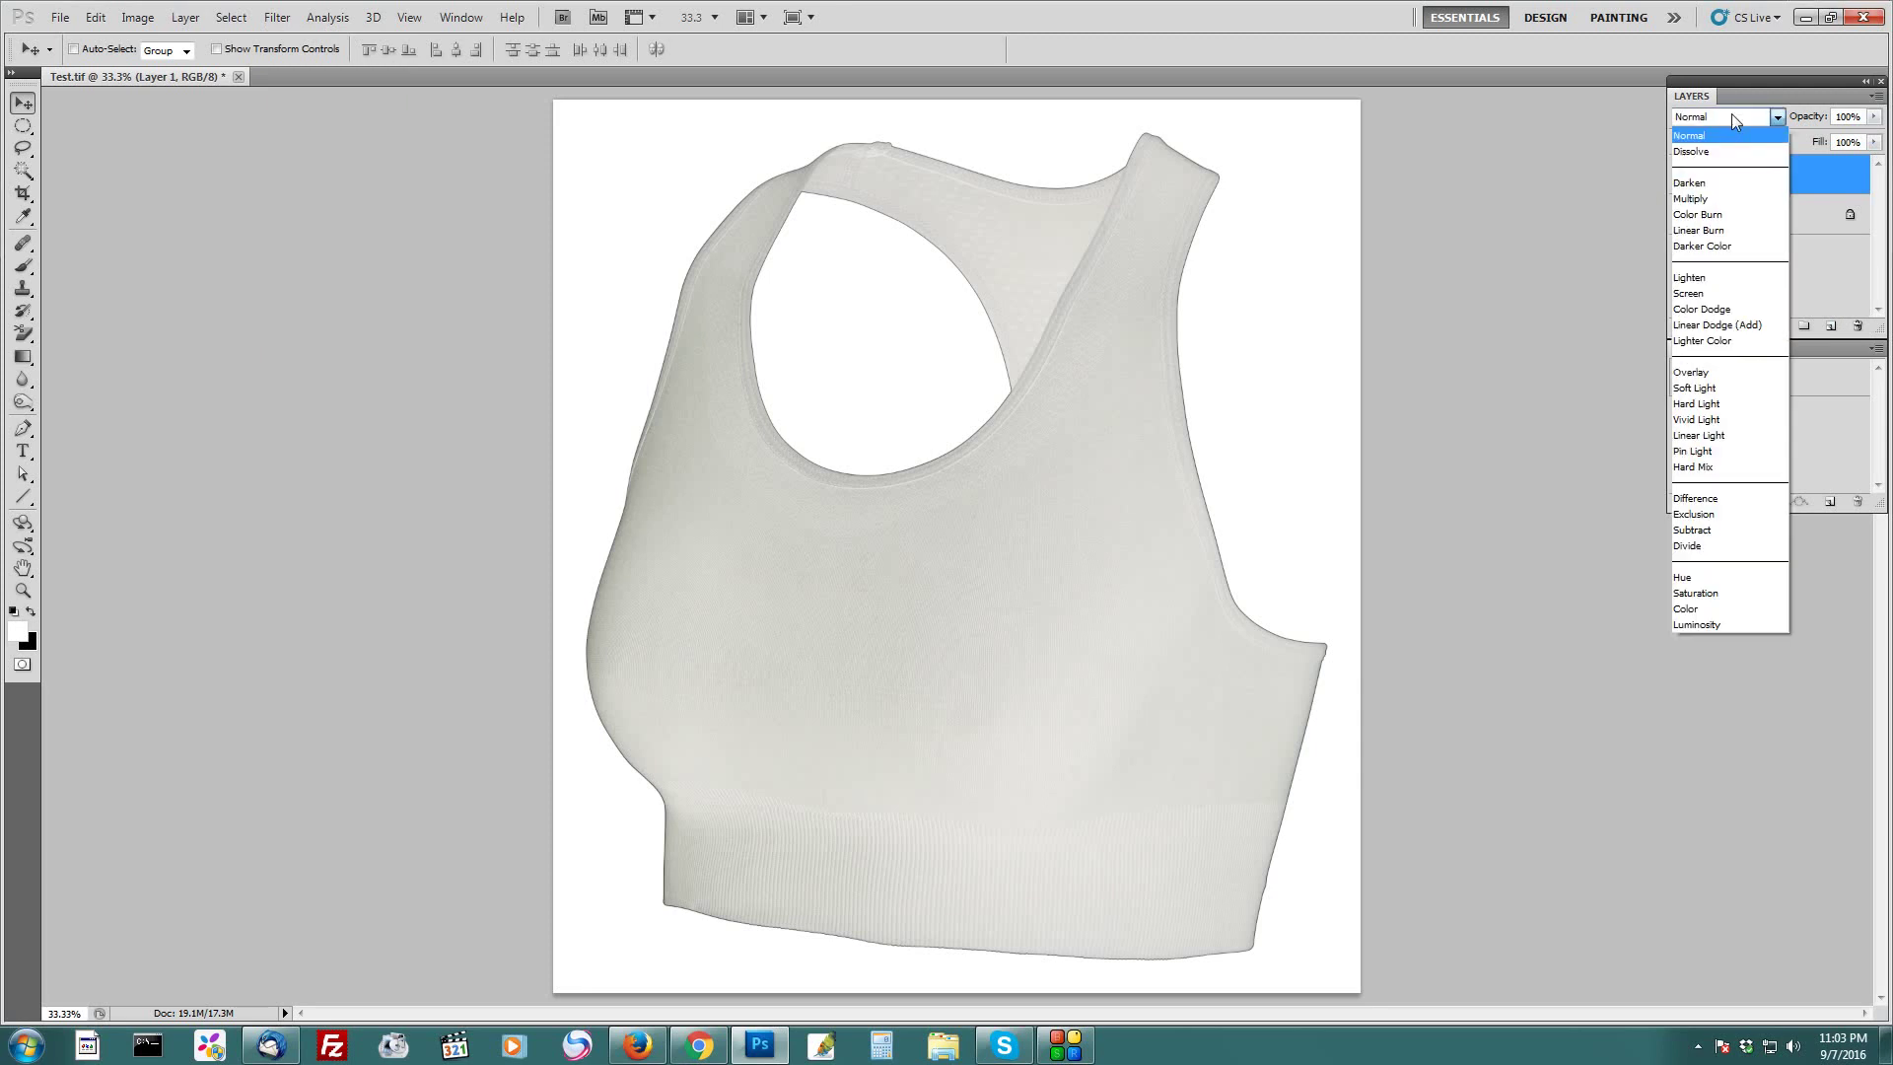
click(1682, 609)
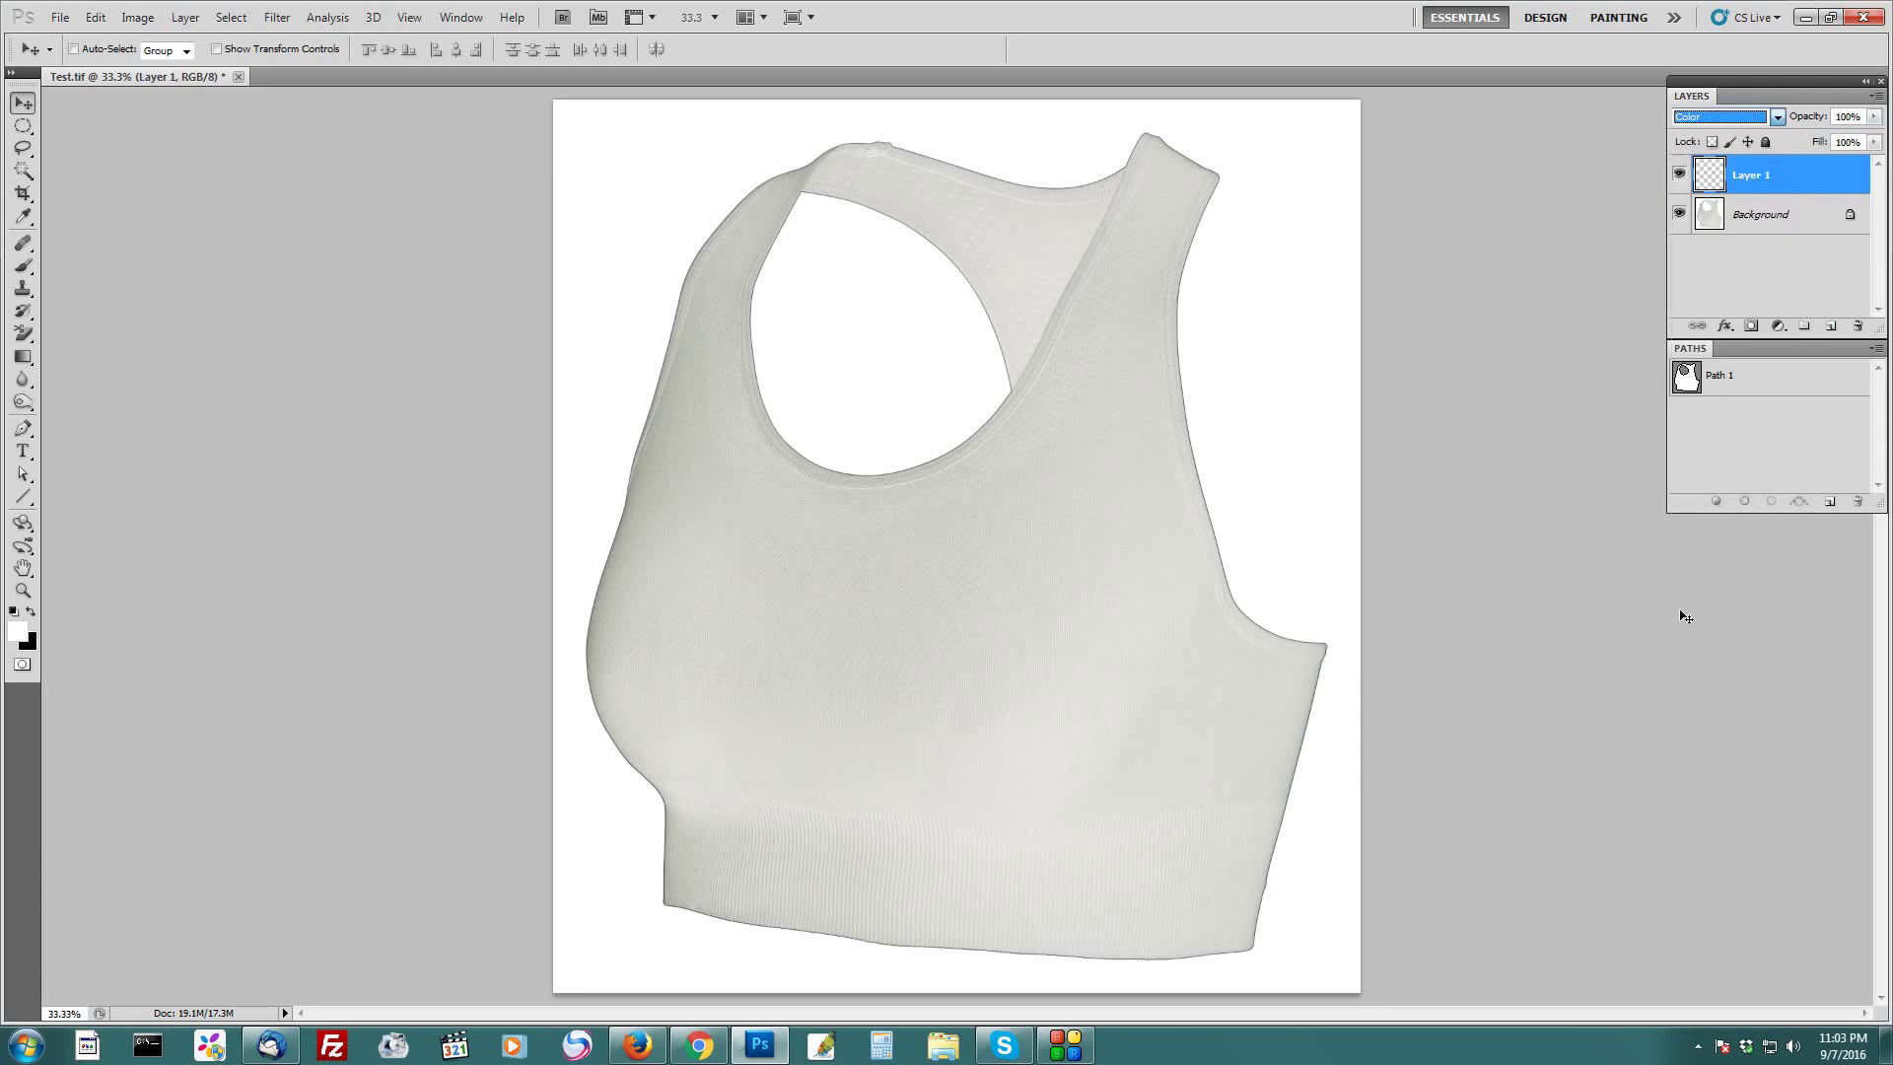
Load Path 1 as a selection and brush across the garment to neutralize its tint
ctrl+click(1694, 384)
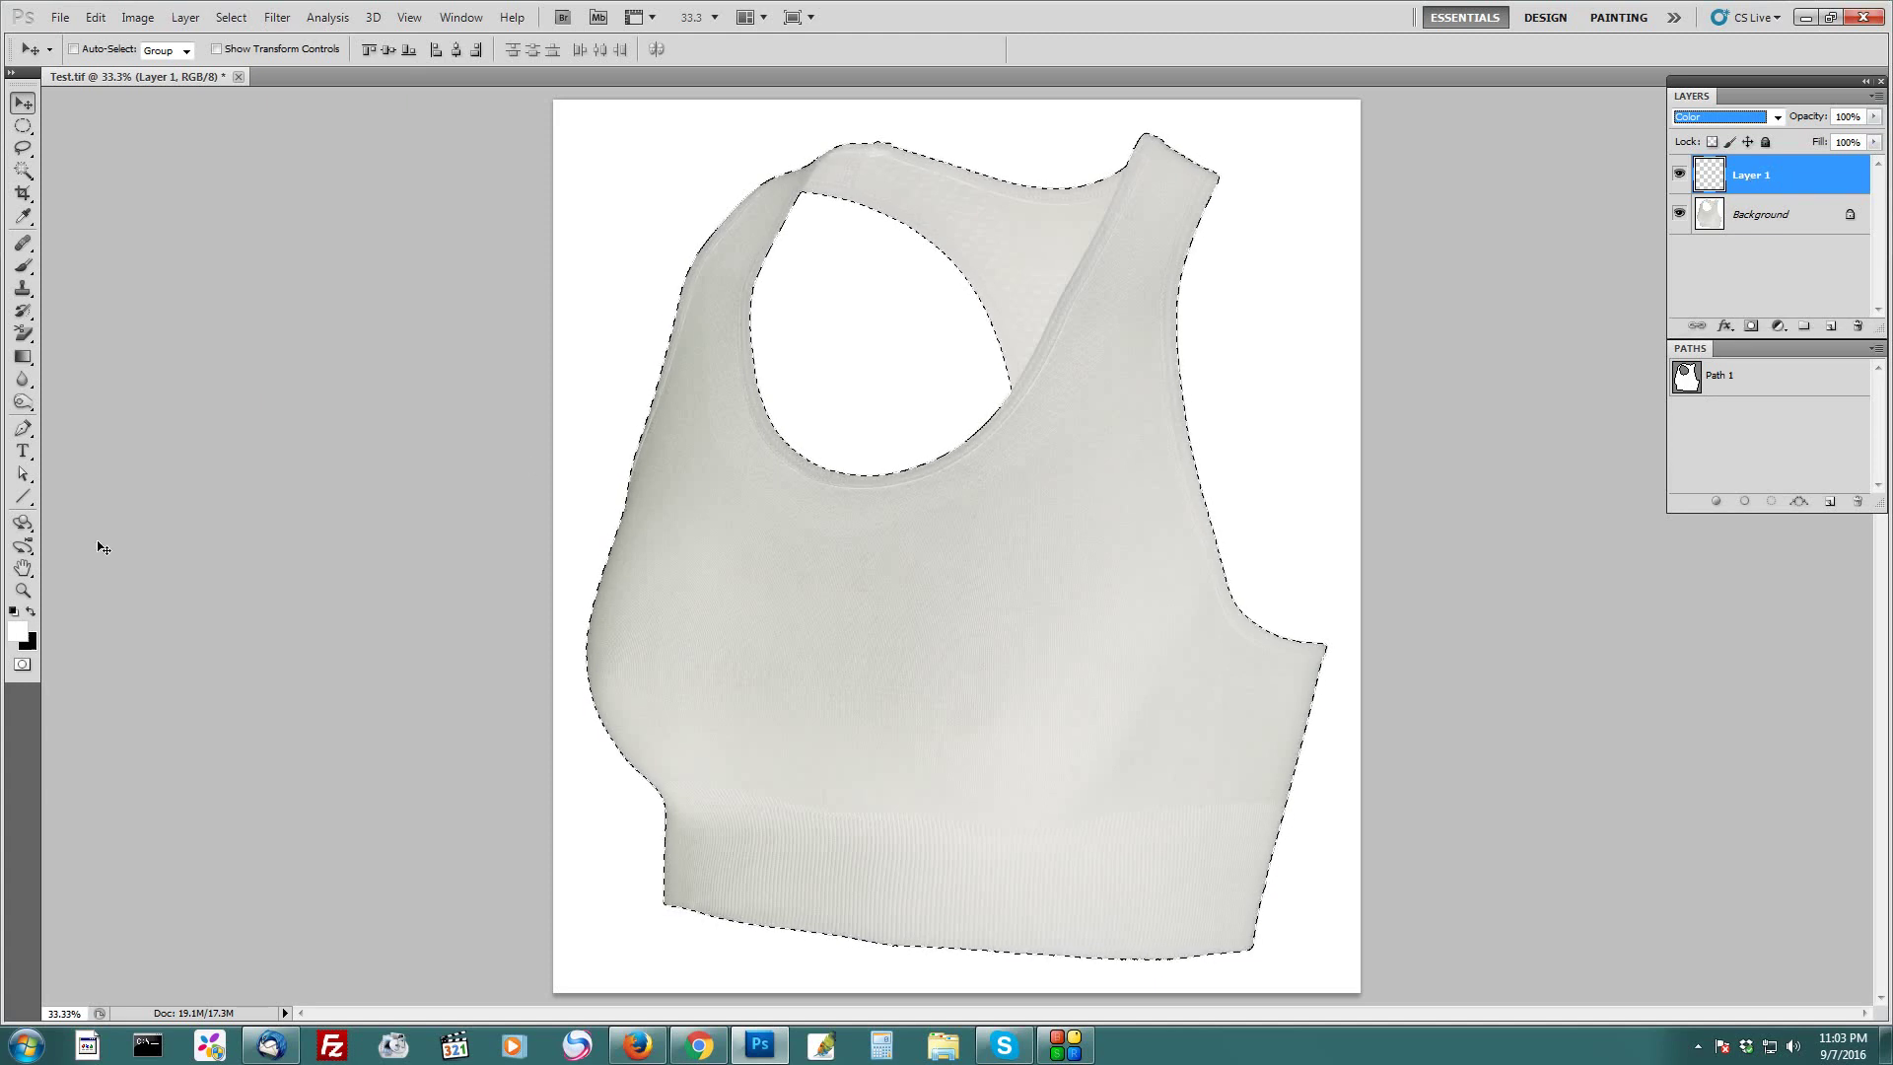
click(30, 271)
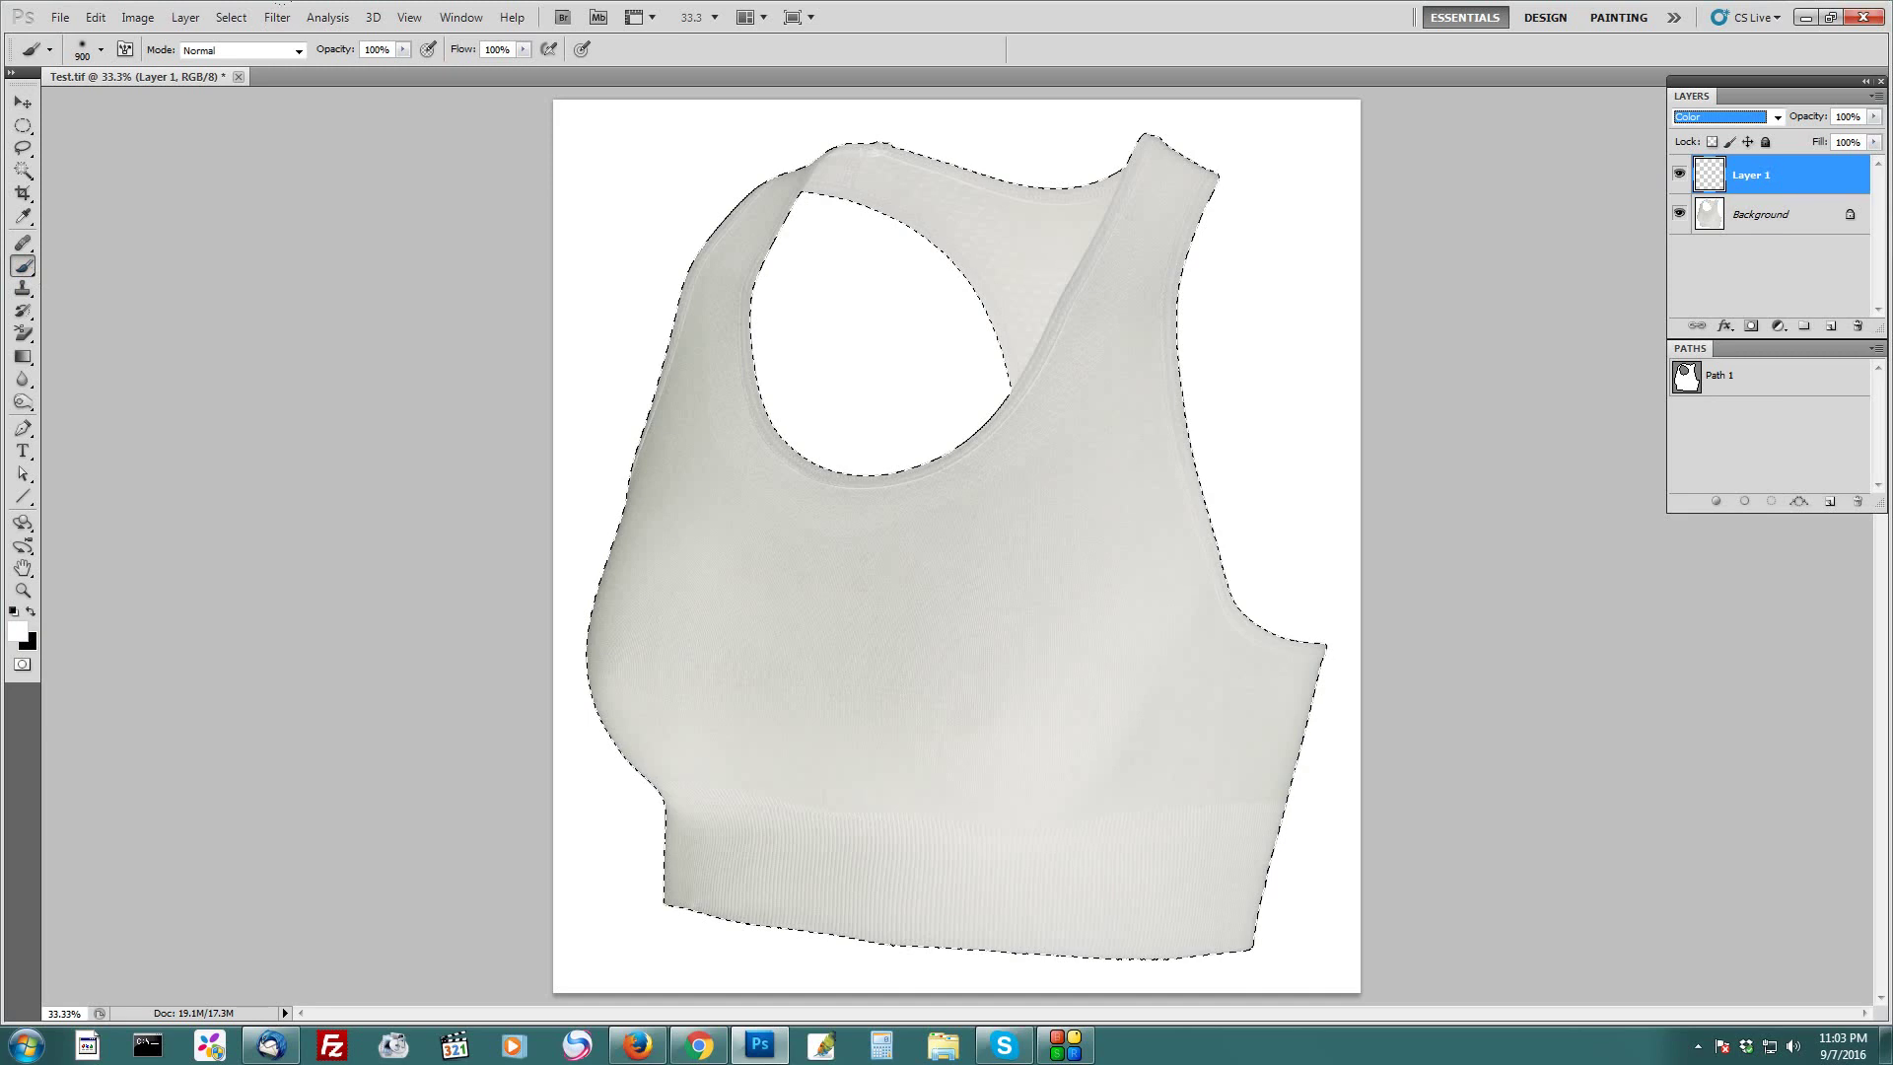
key(Return)
click(22, 101)
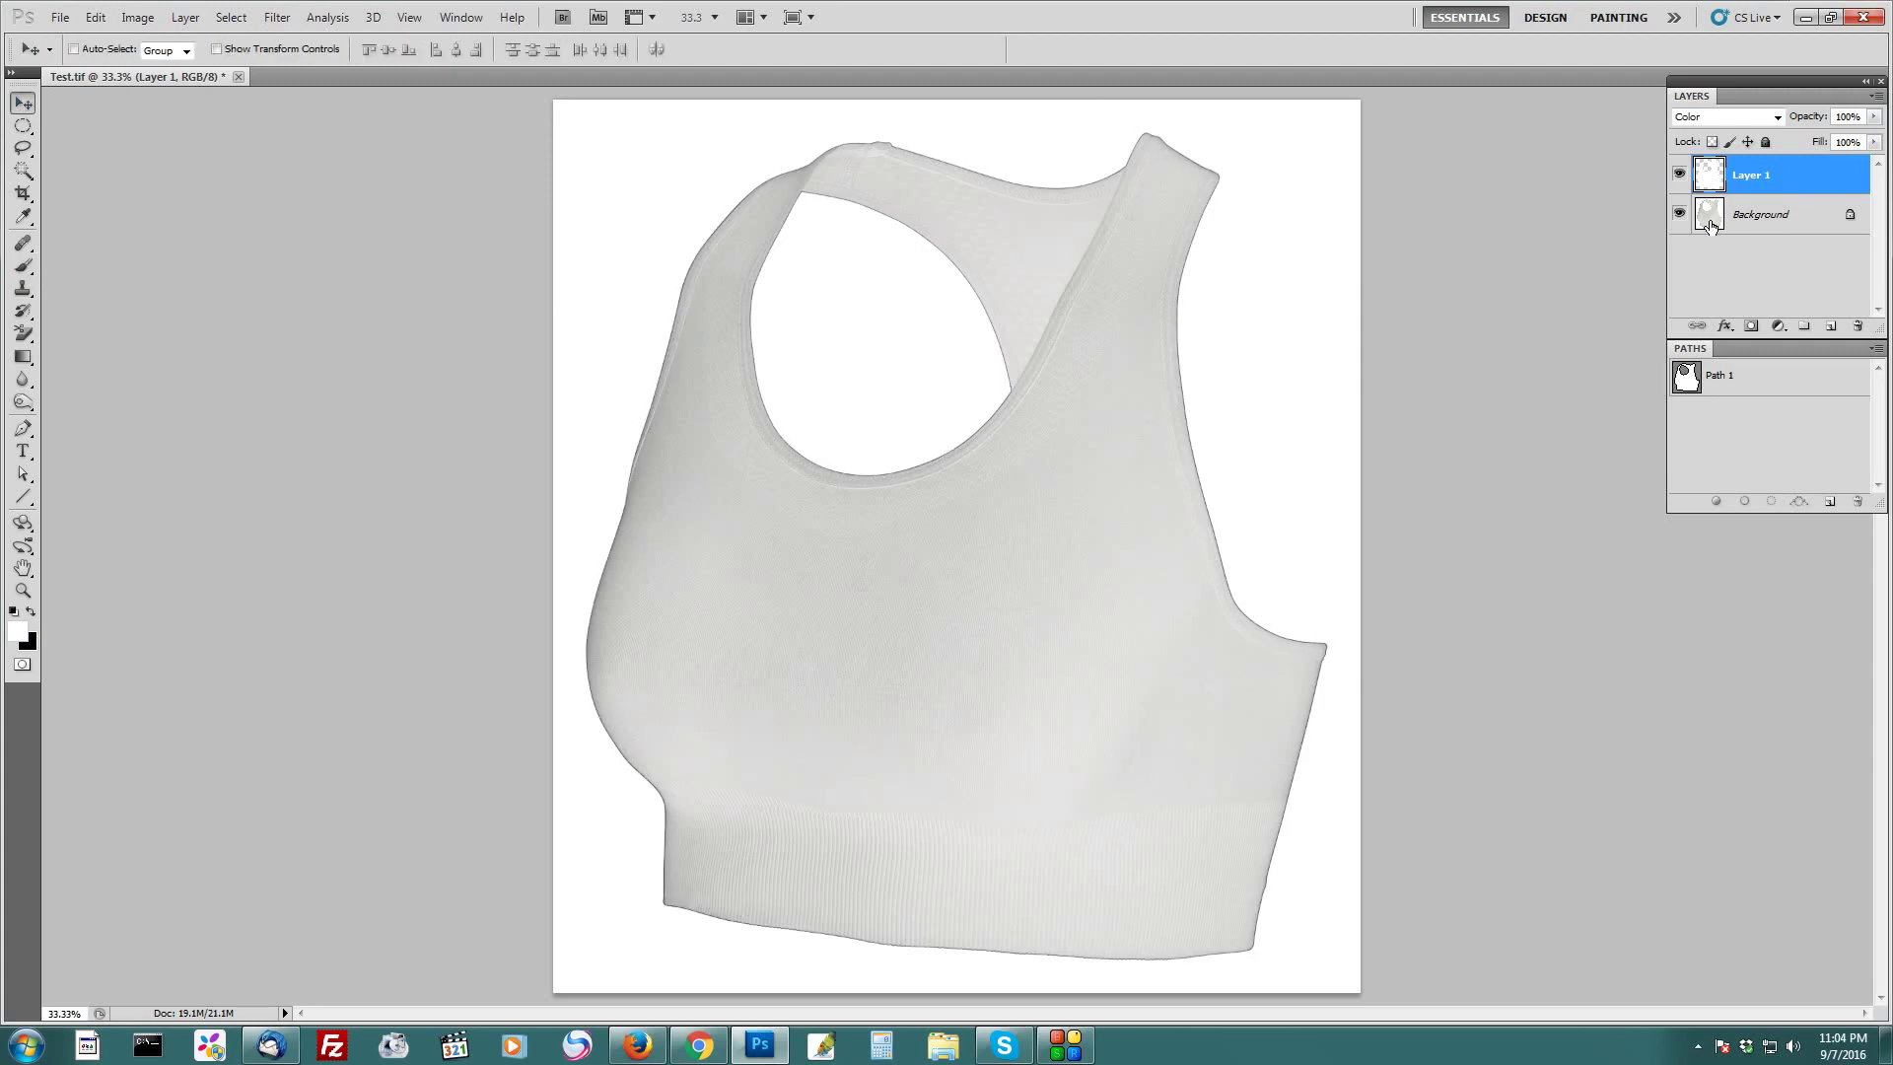
click(196, 19)
Merge down, reselect Path 1, and set Replace Color to swap the sampled grey for white
click(267, 623)
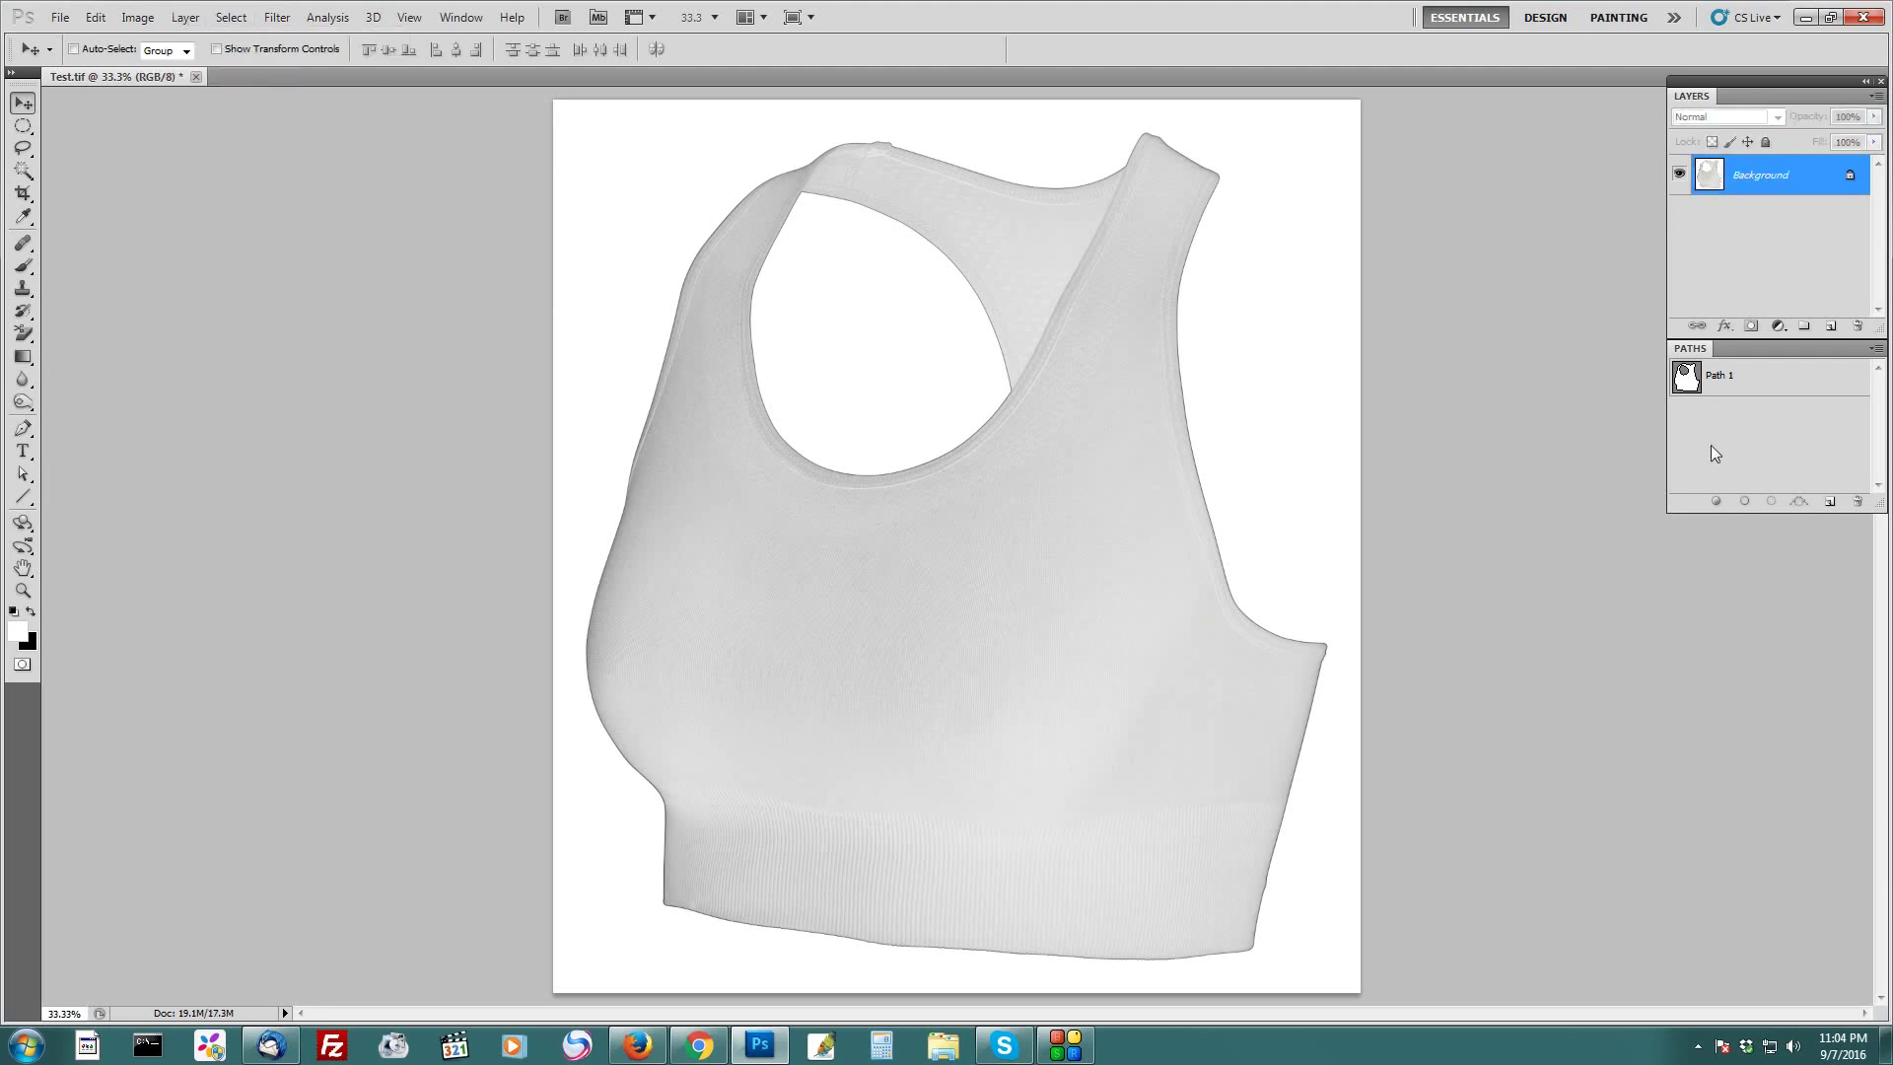
ctrl+click(1686, 376)
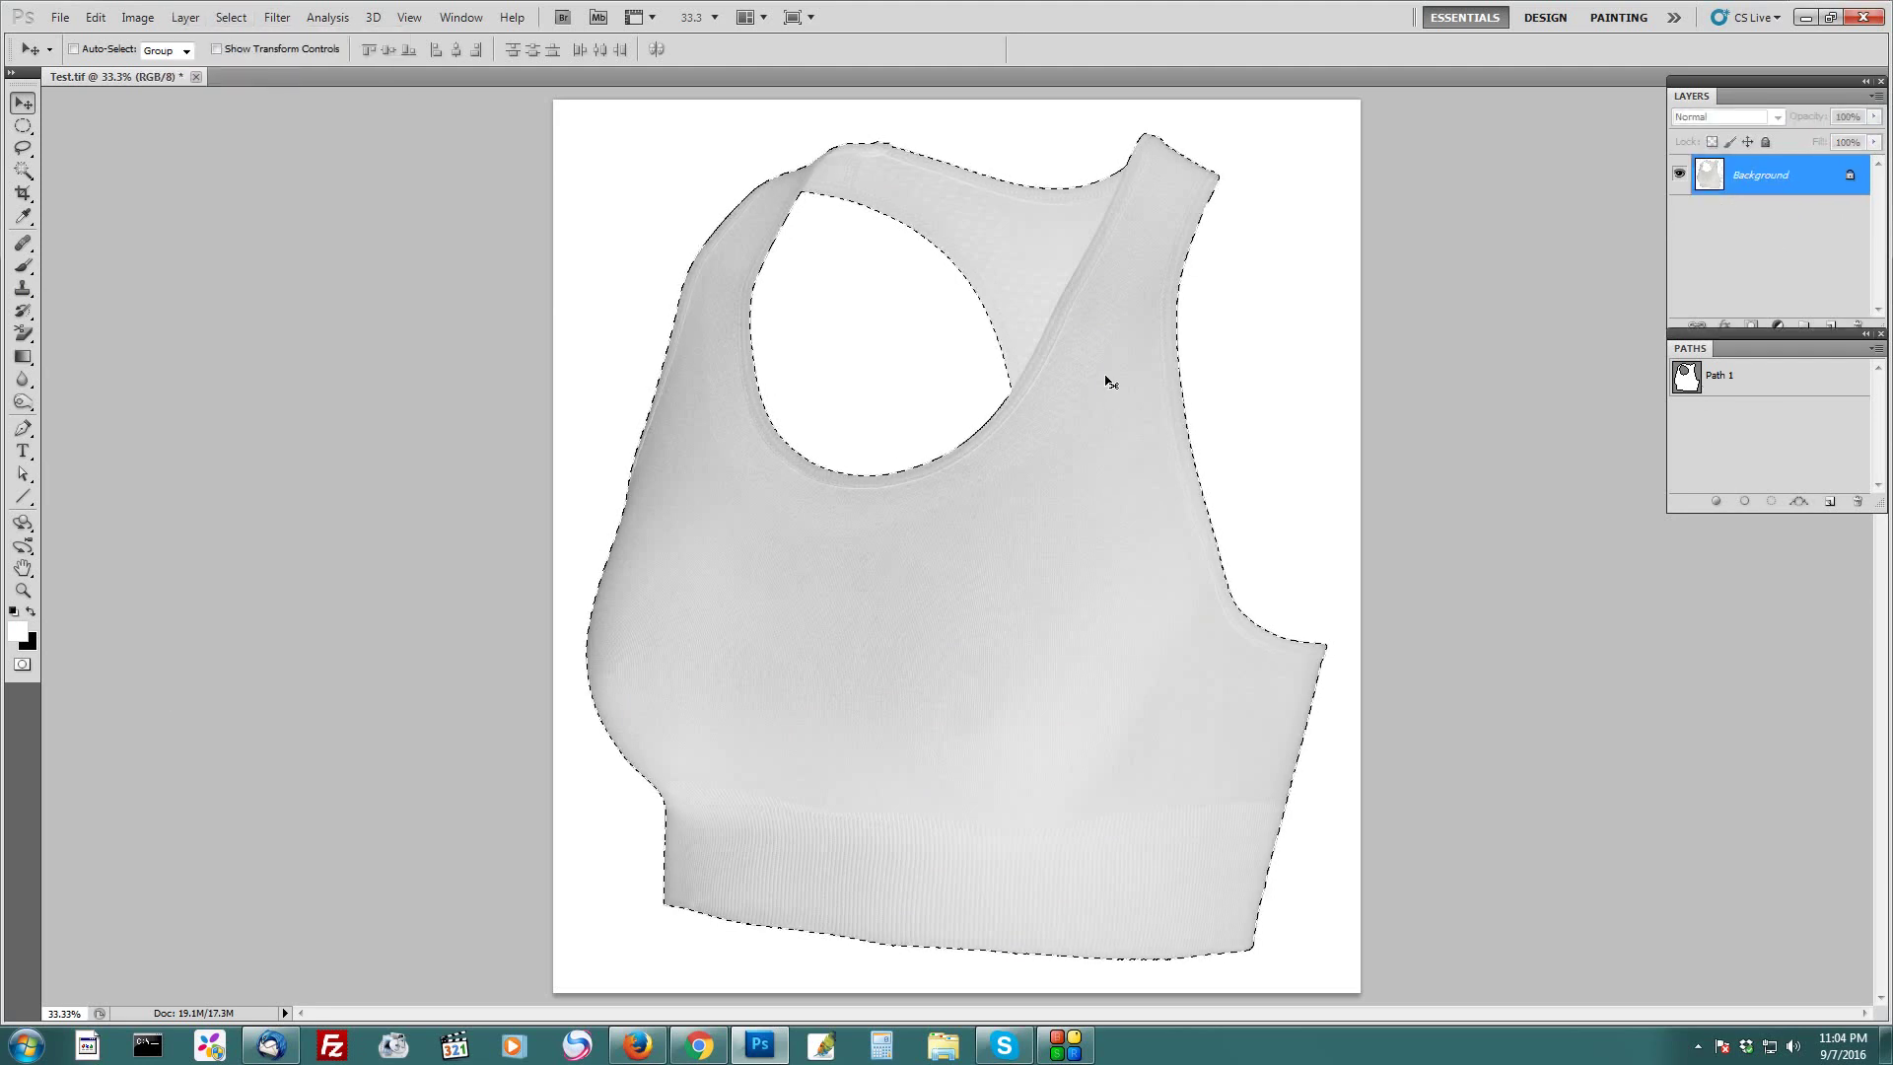
click(138, 17)
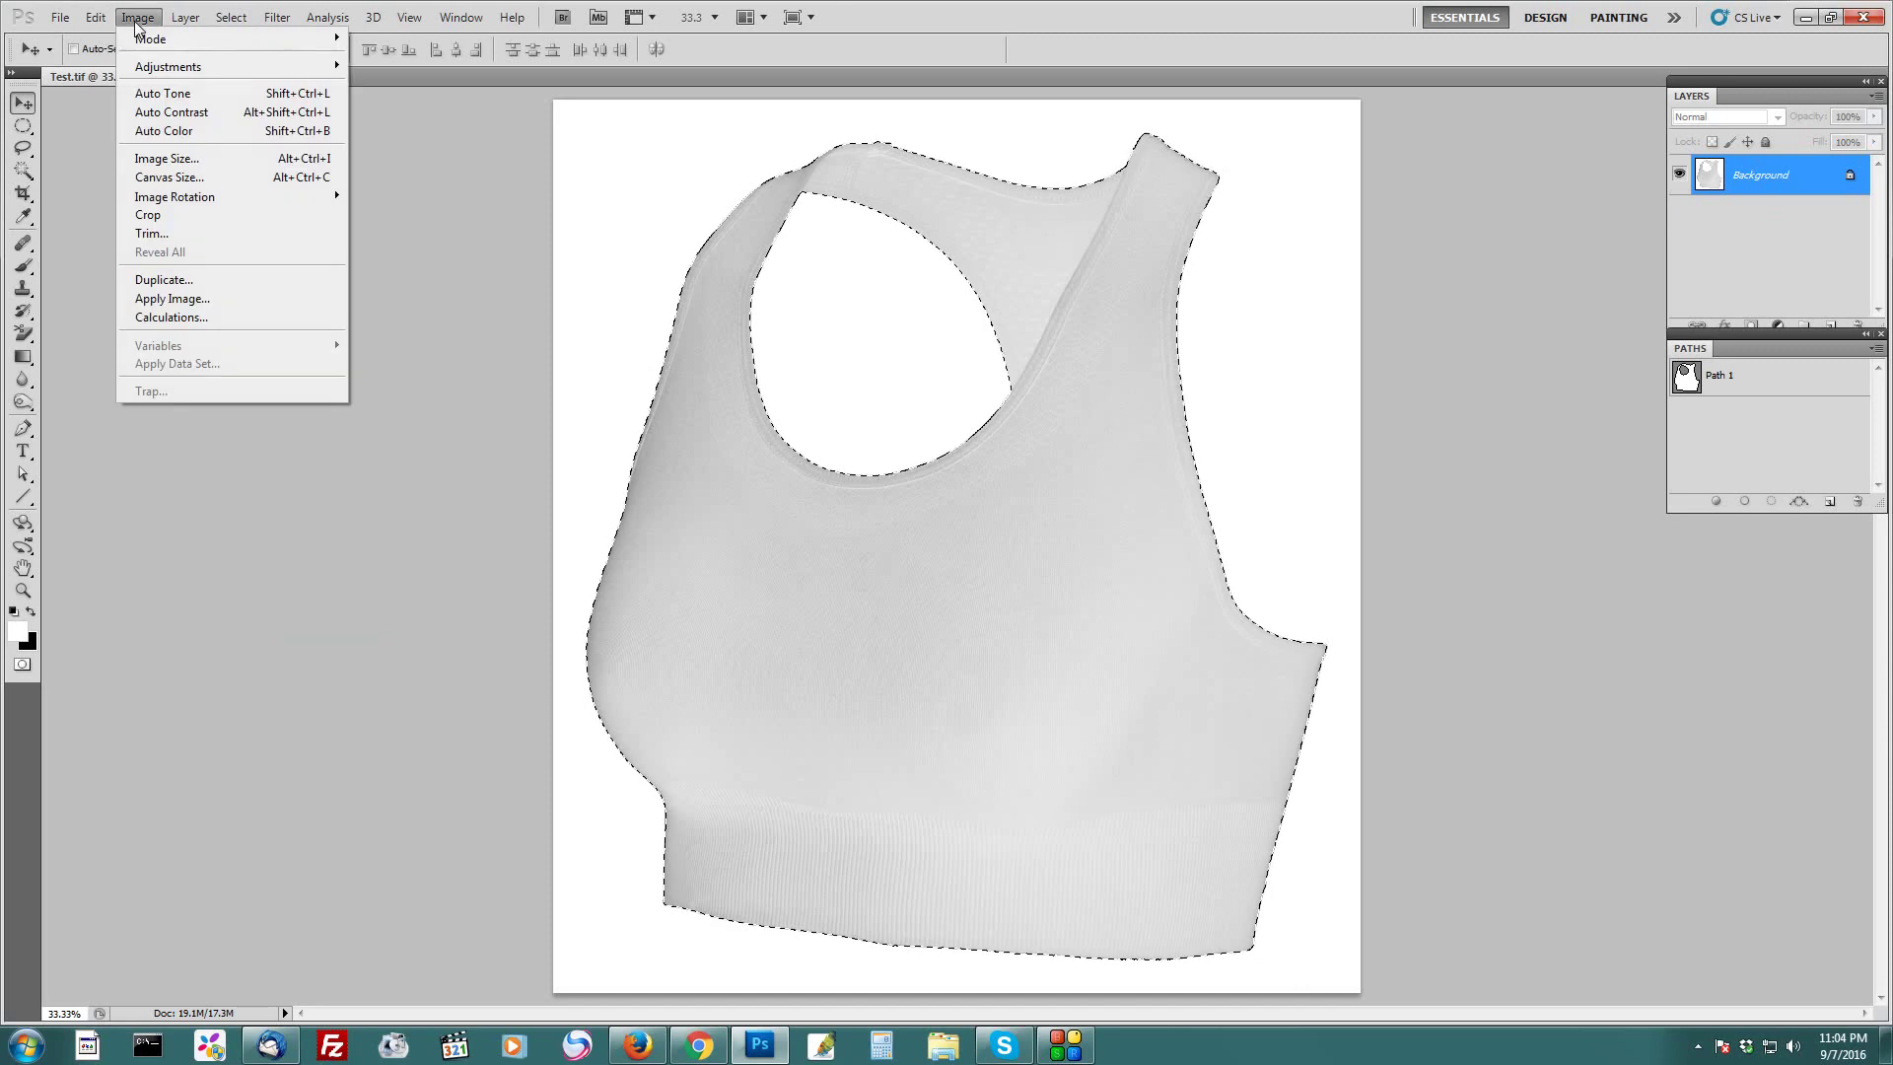
mouse_move(168, 67)
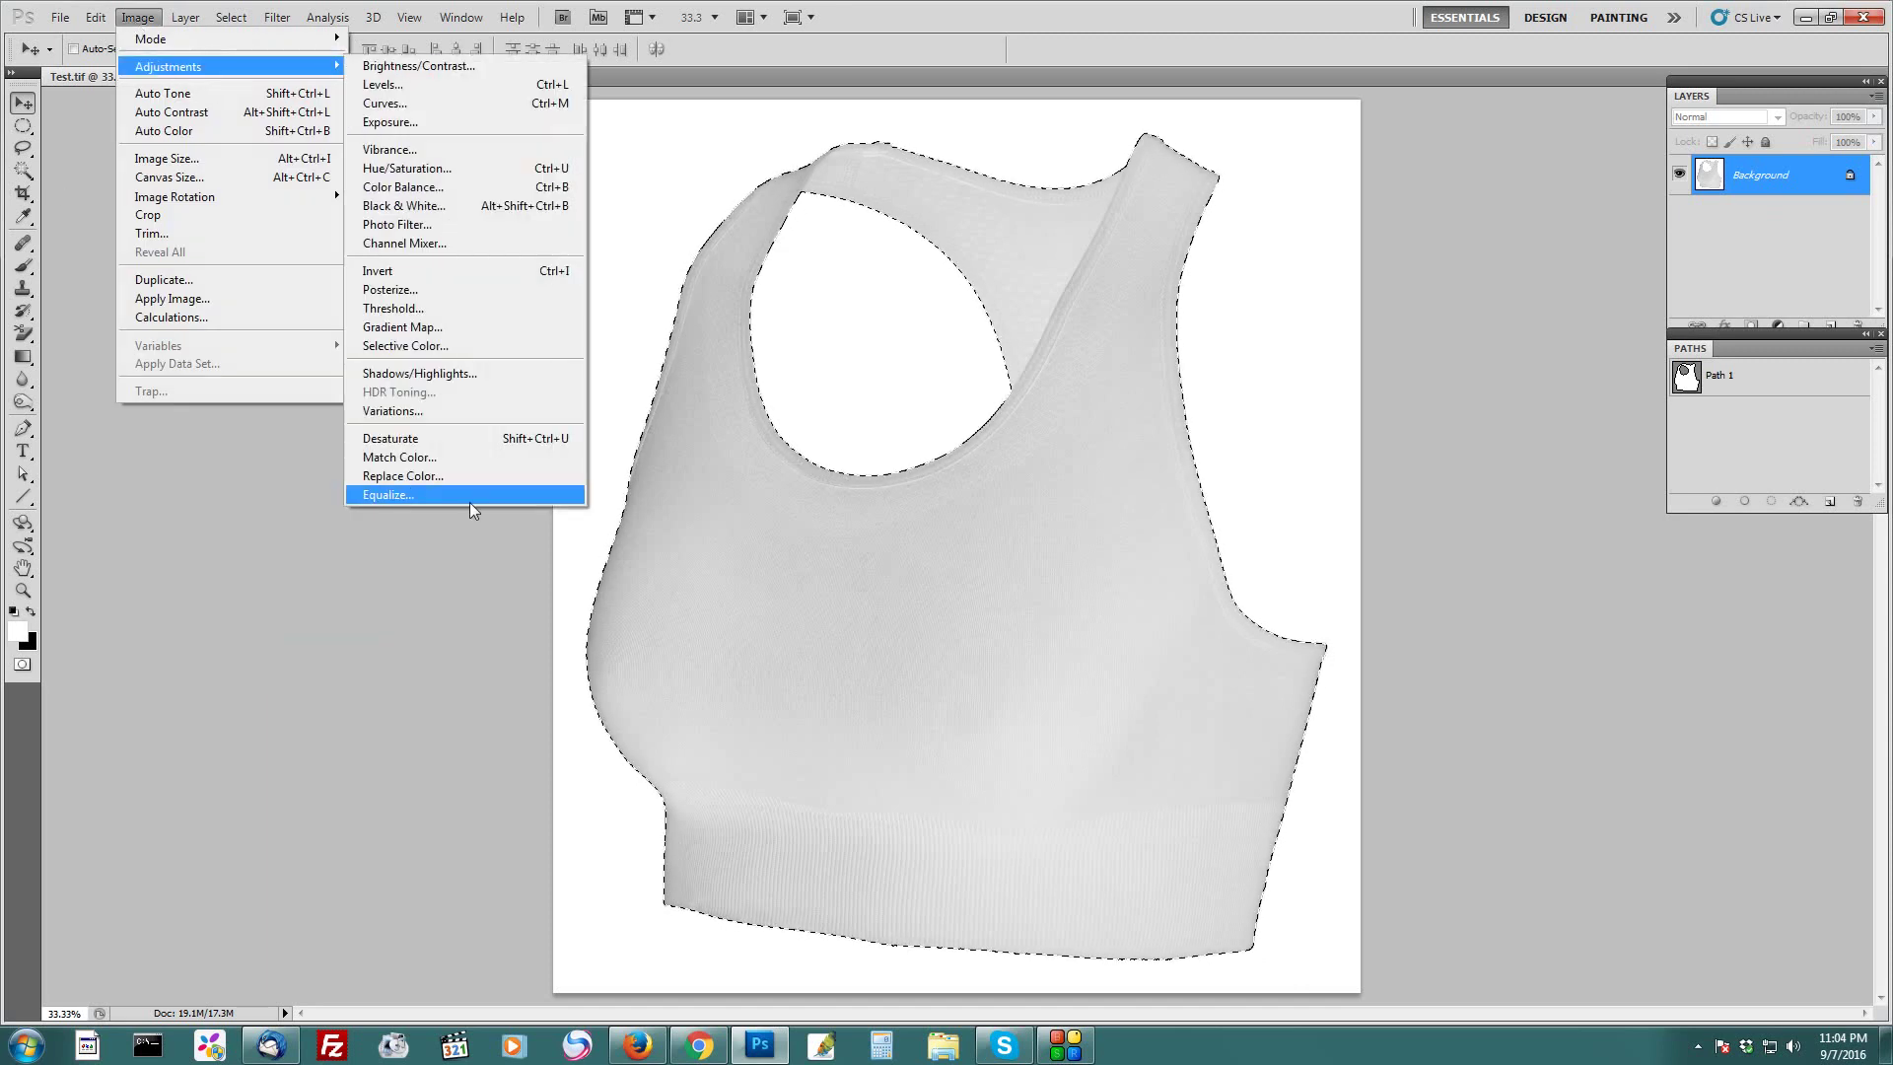
click(412, 475)
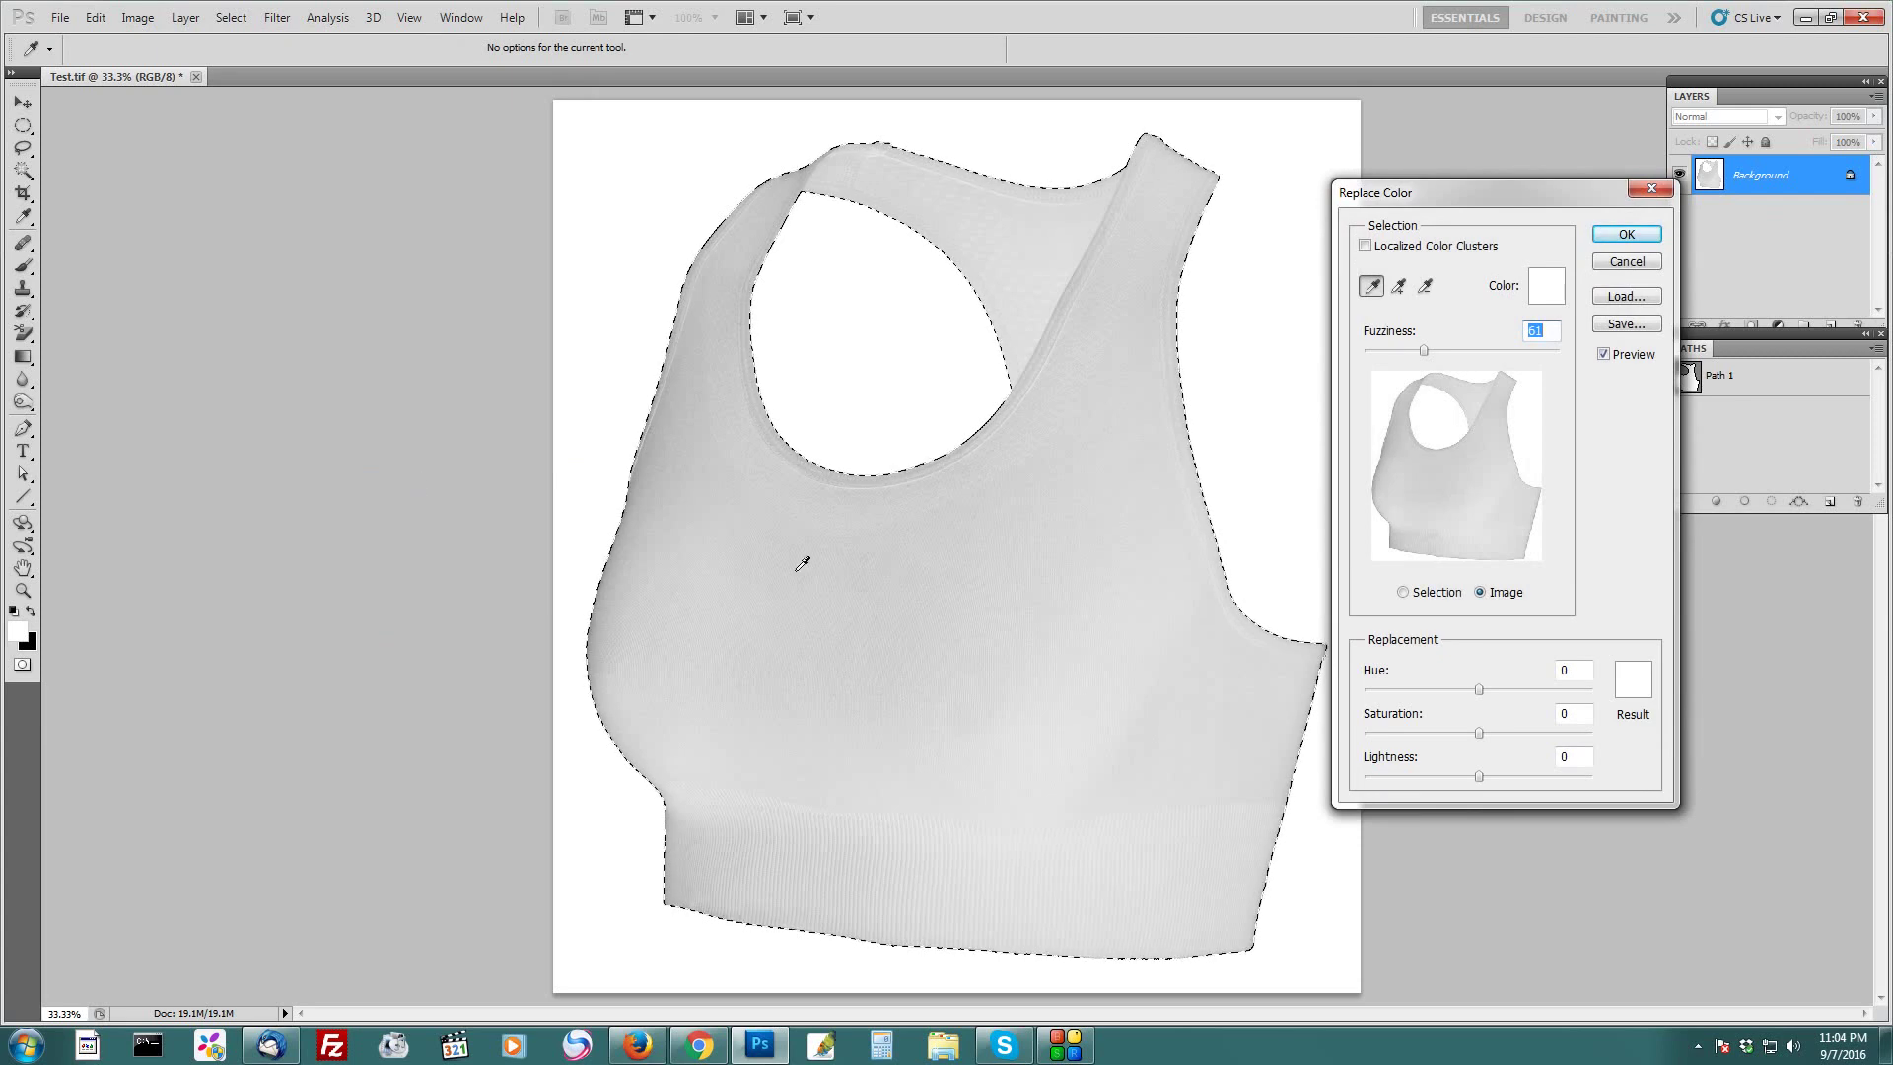
click(652, 505)
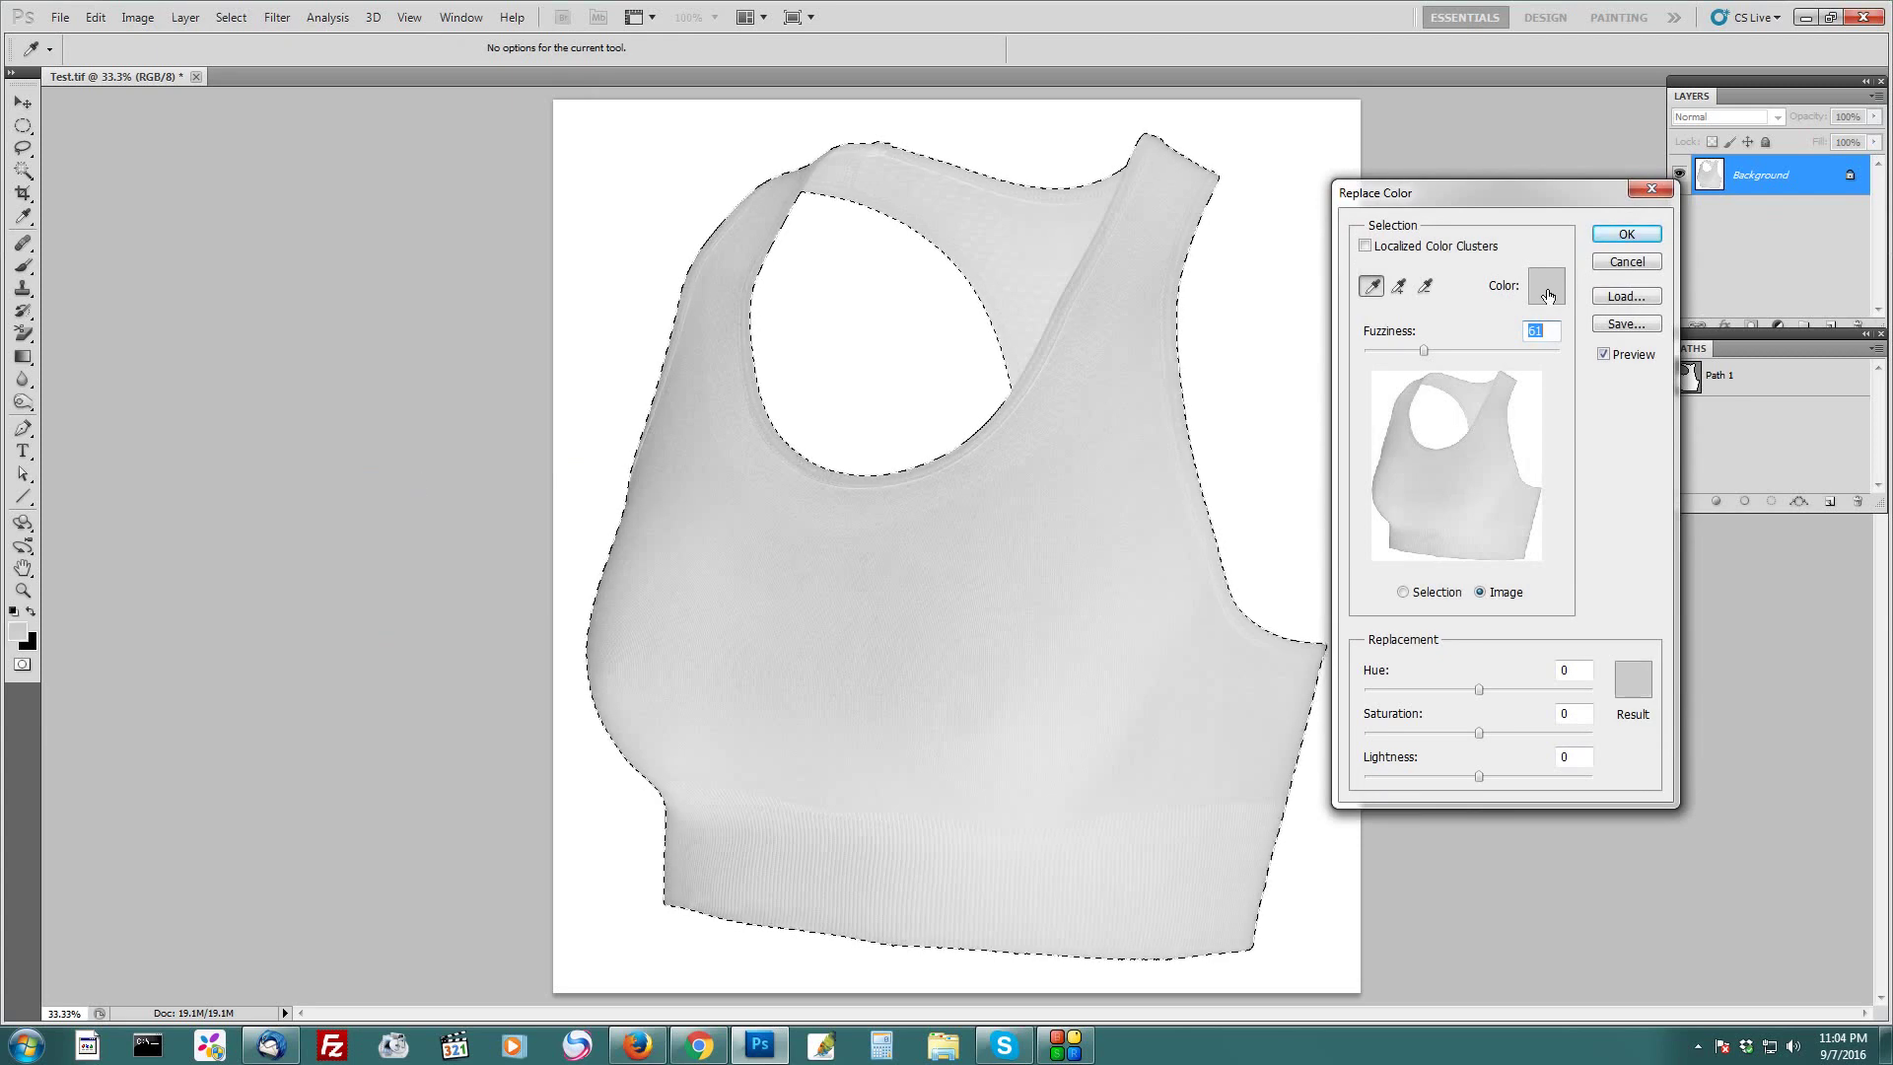
click(1617, 679)
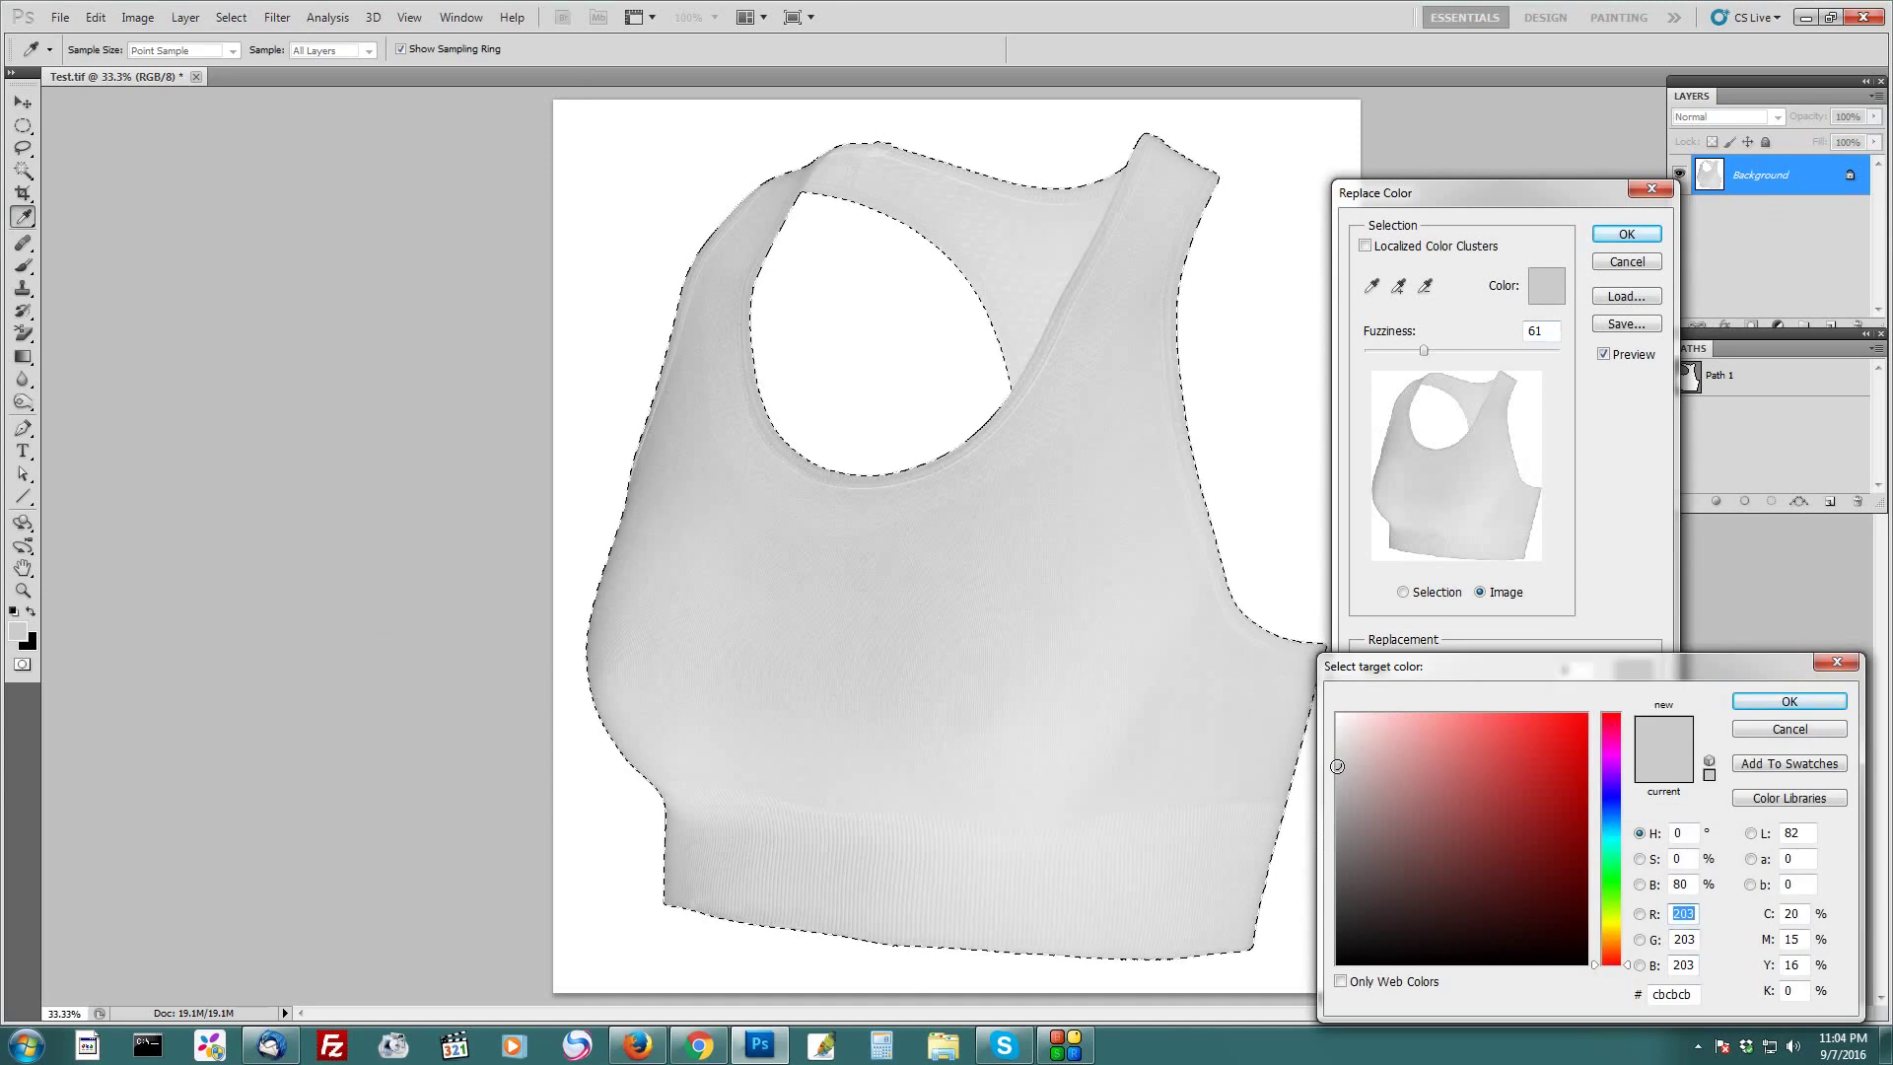
drag(1337, 764, 1338, 715)
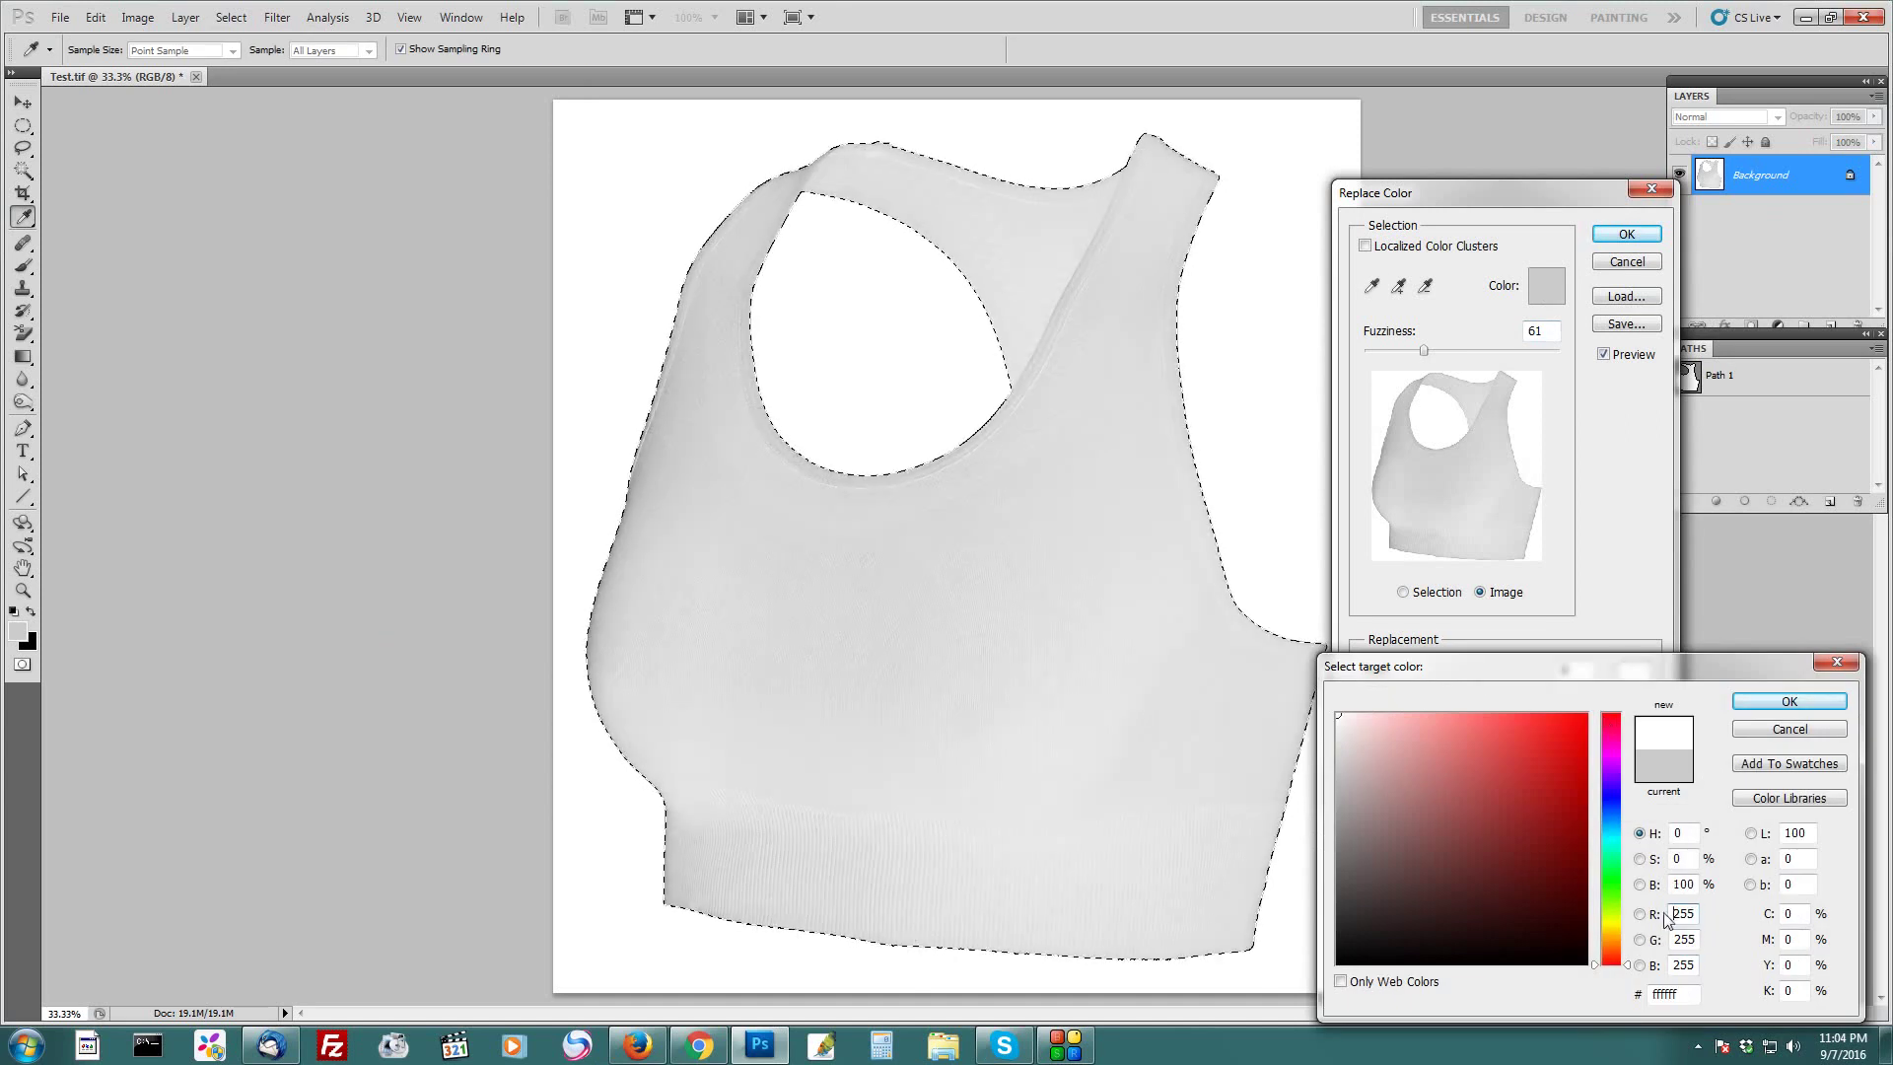
click(1823, 701)
Apply the first Replace Color and set the foreground colour to pure white
click(1626, 233)
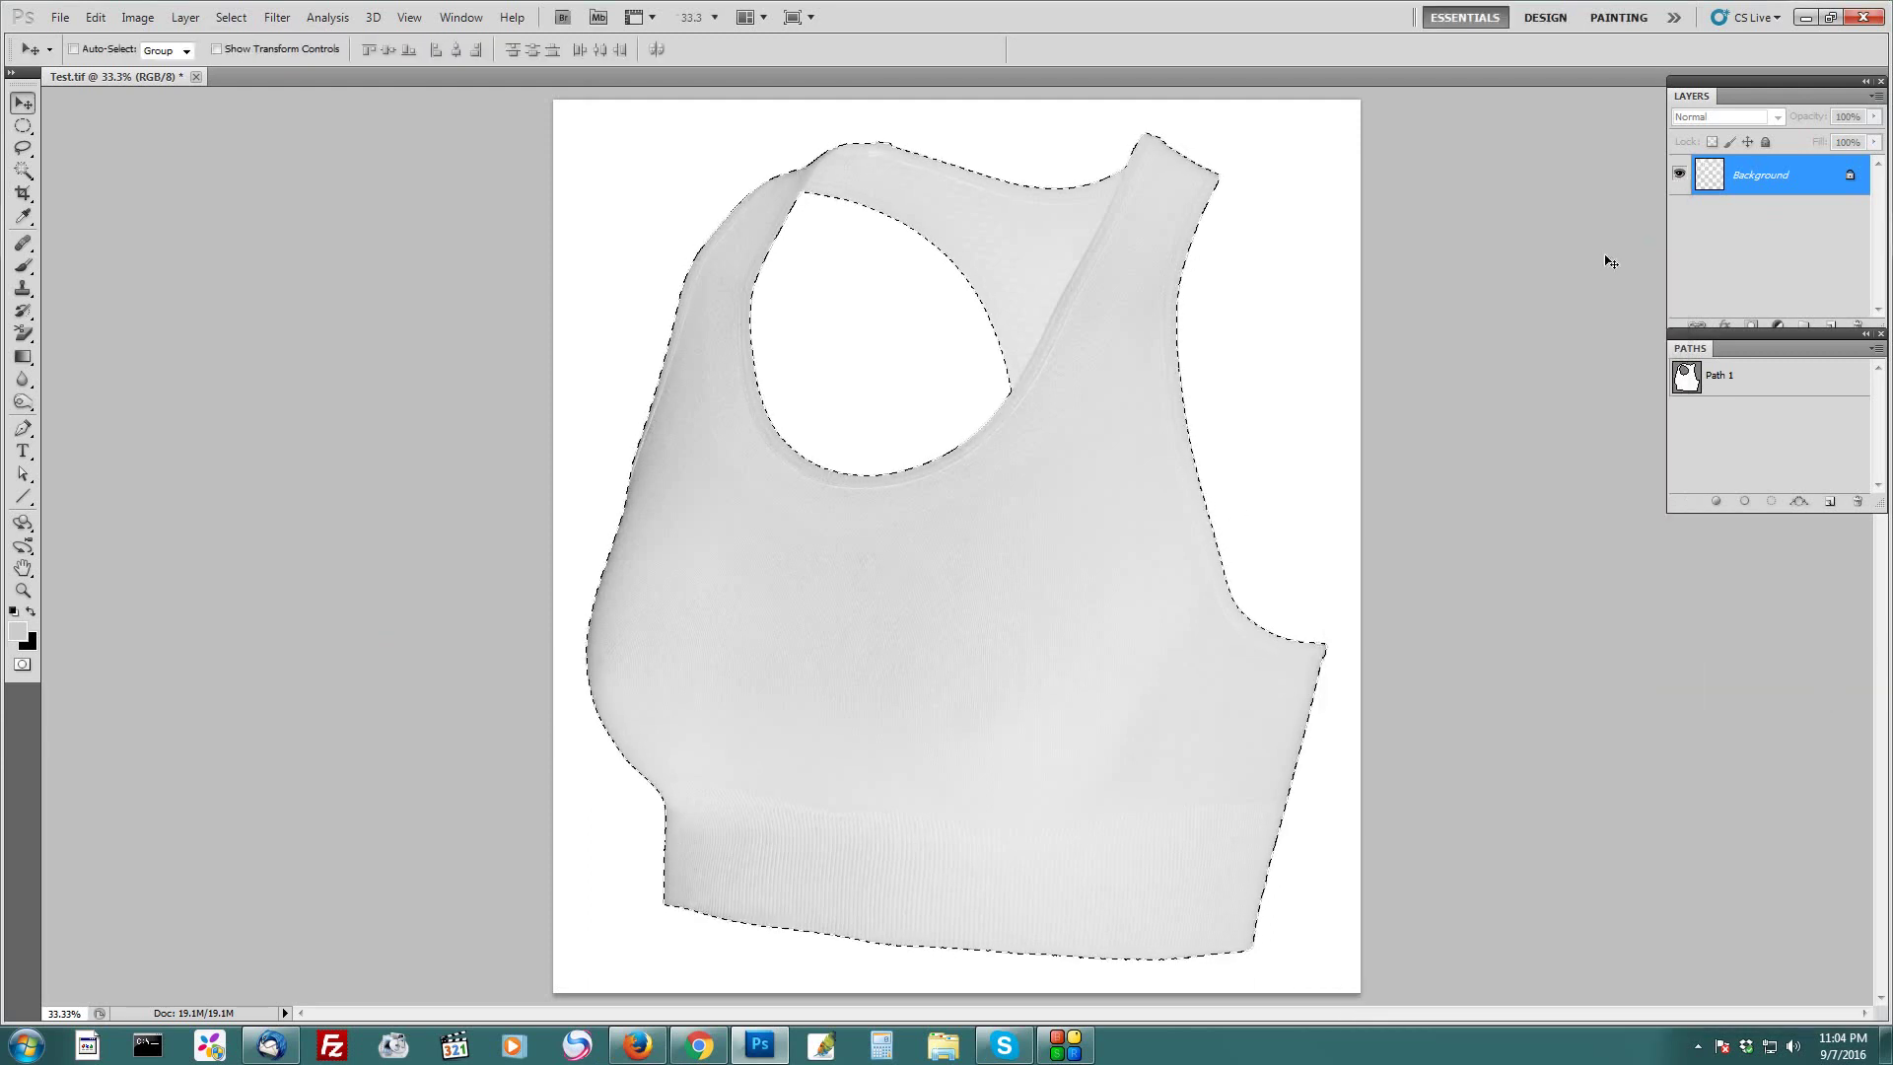
click(18, 632)
click(1338, 714)
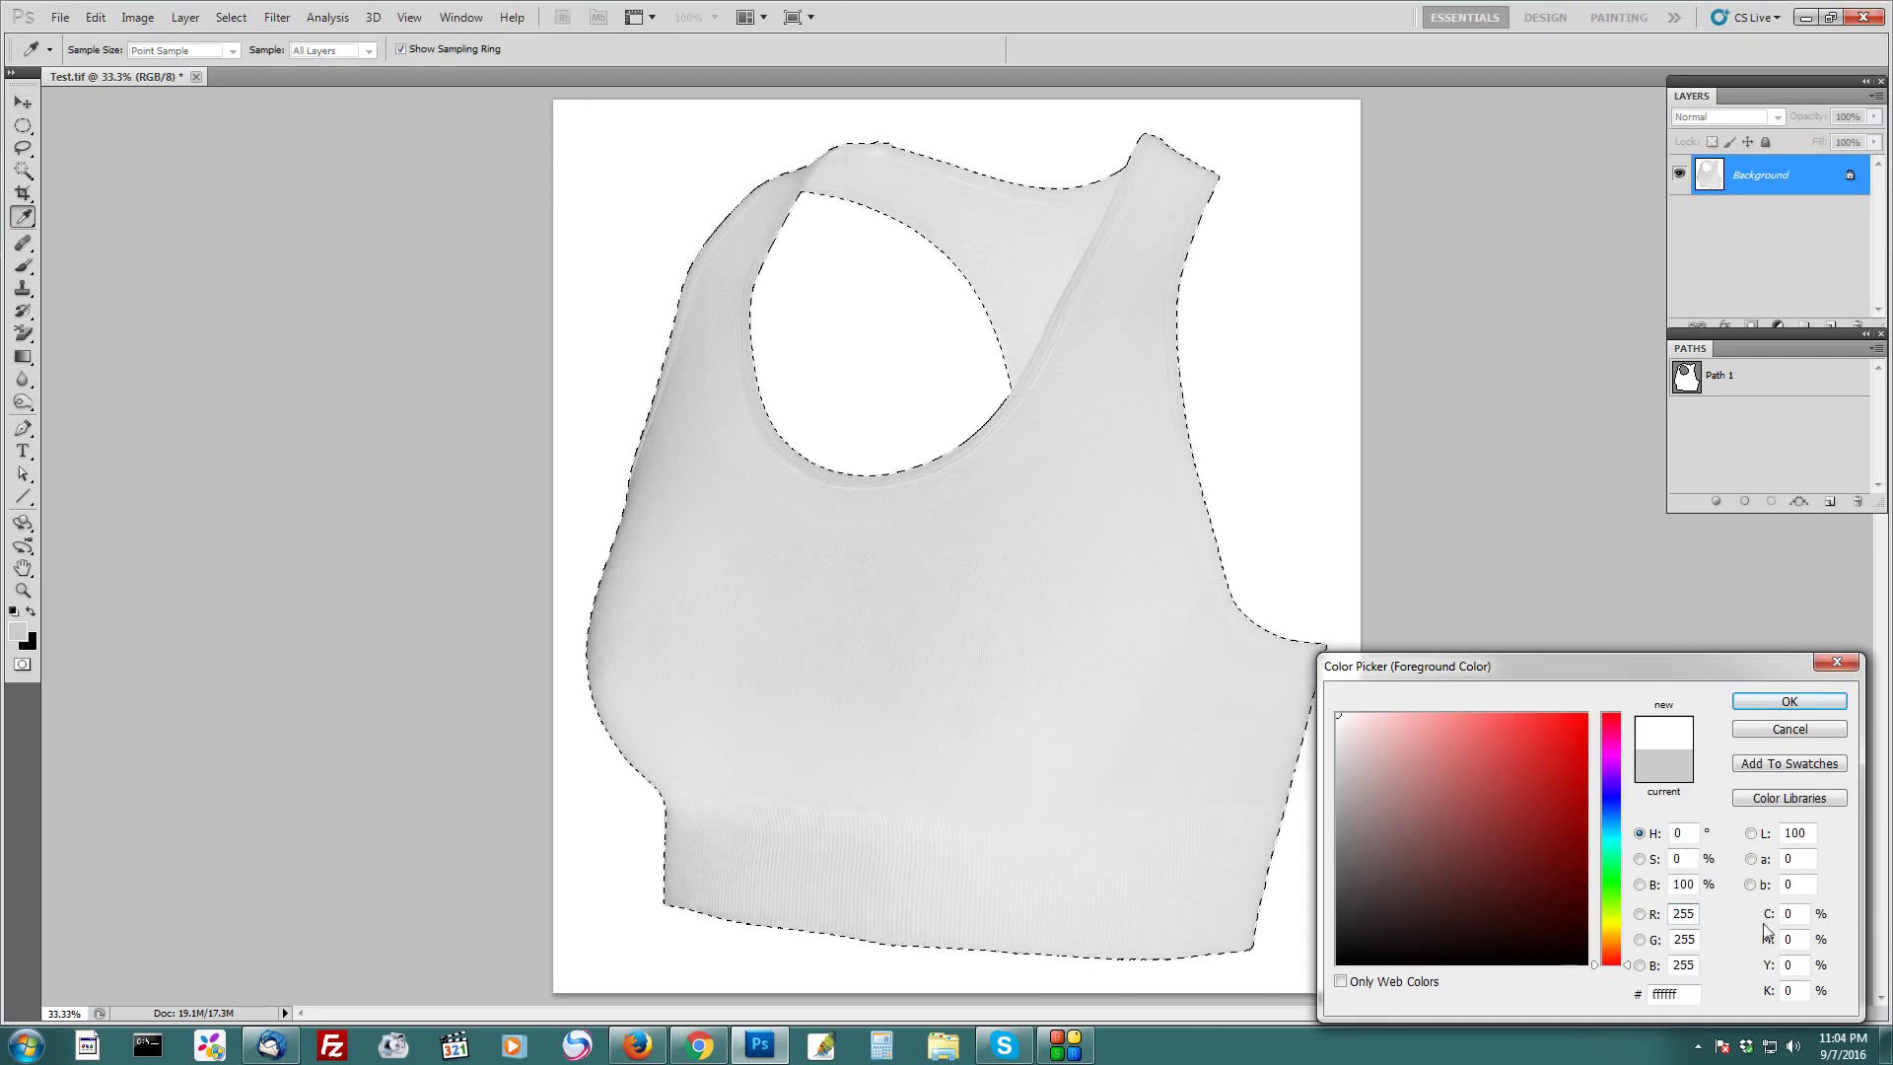
click(1789, 701)
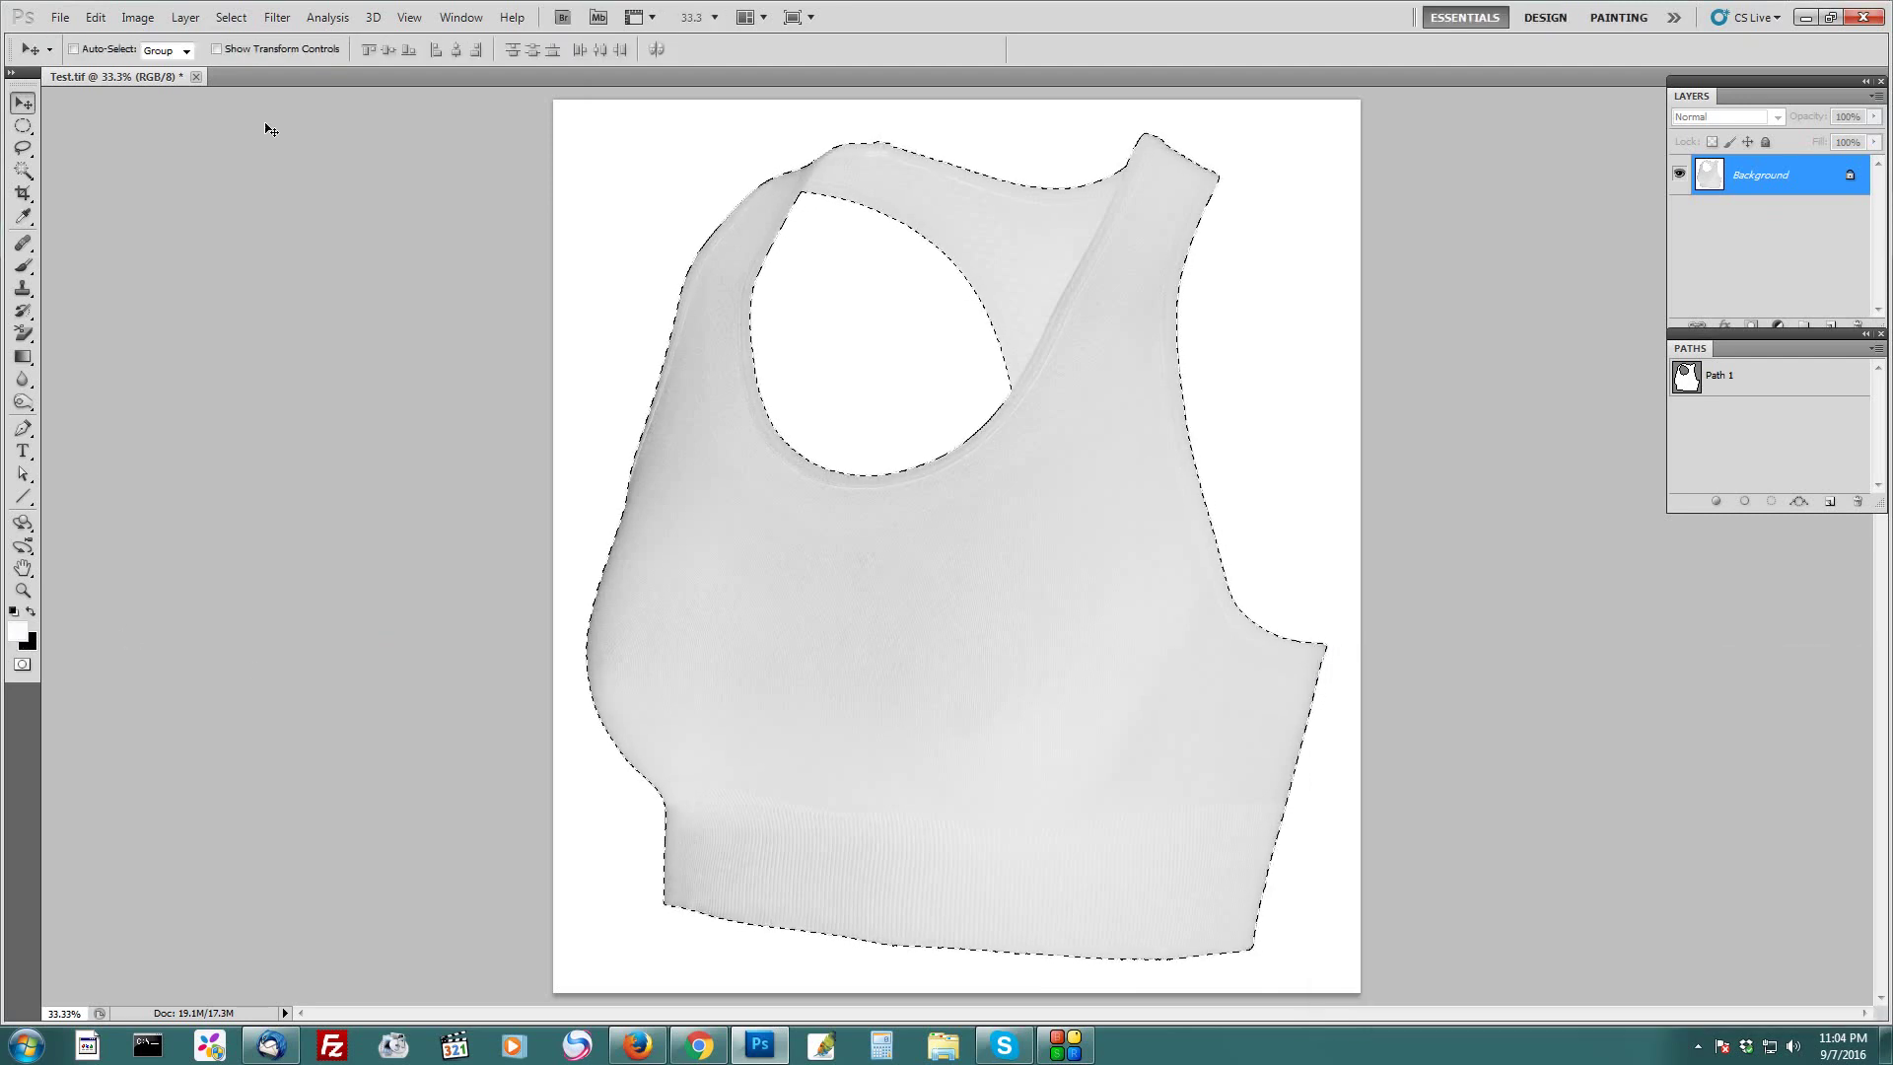
Run a second Replace Color, grey to white at lightness +29, then deselect
click(138, 17)
mouse_move(168, 68)
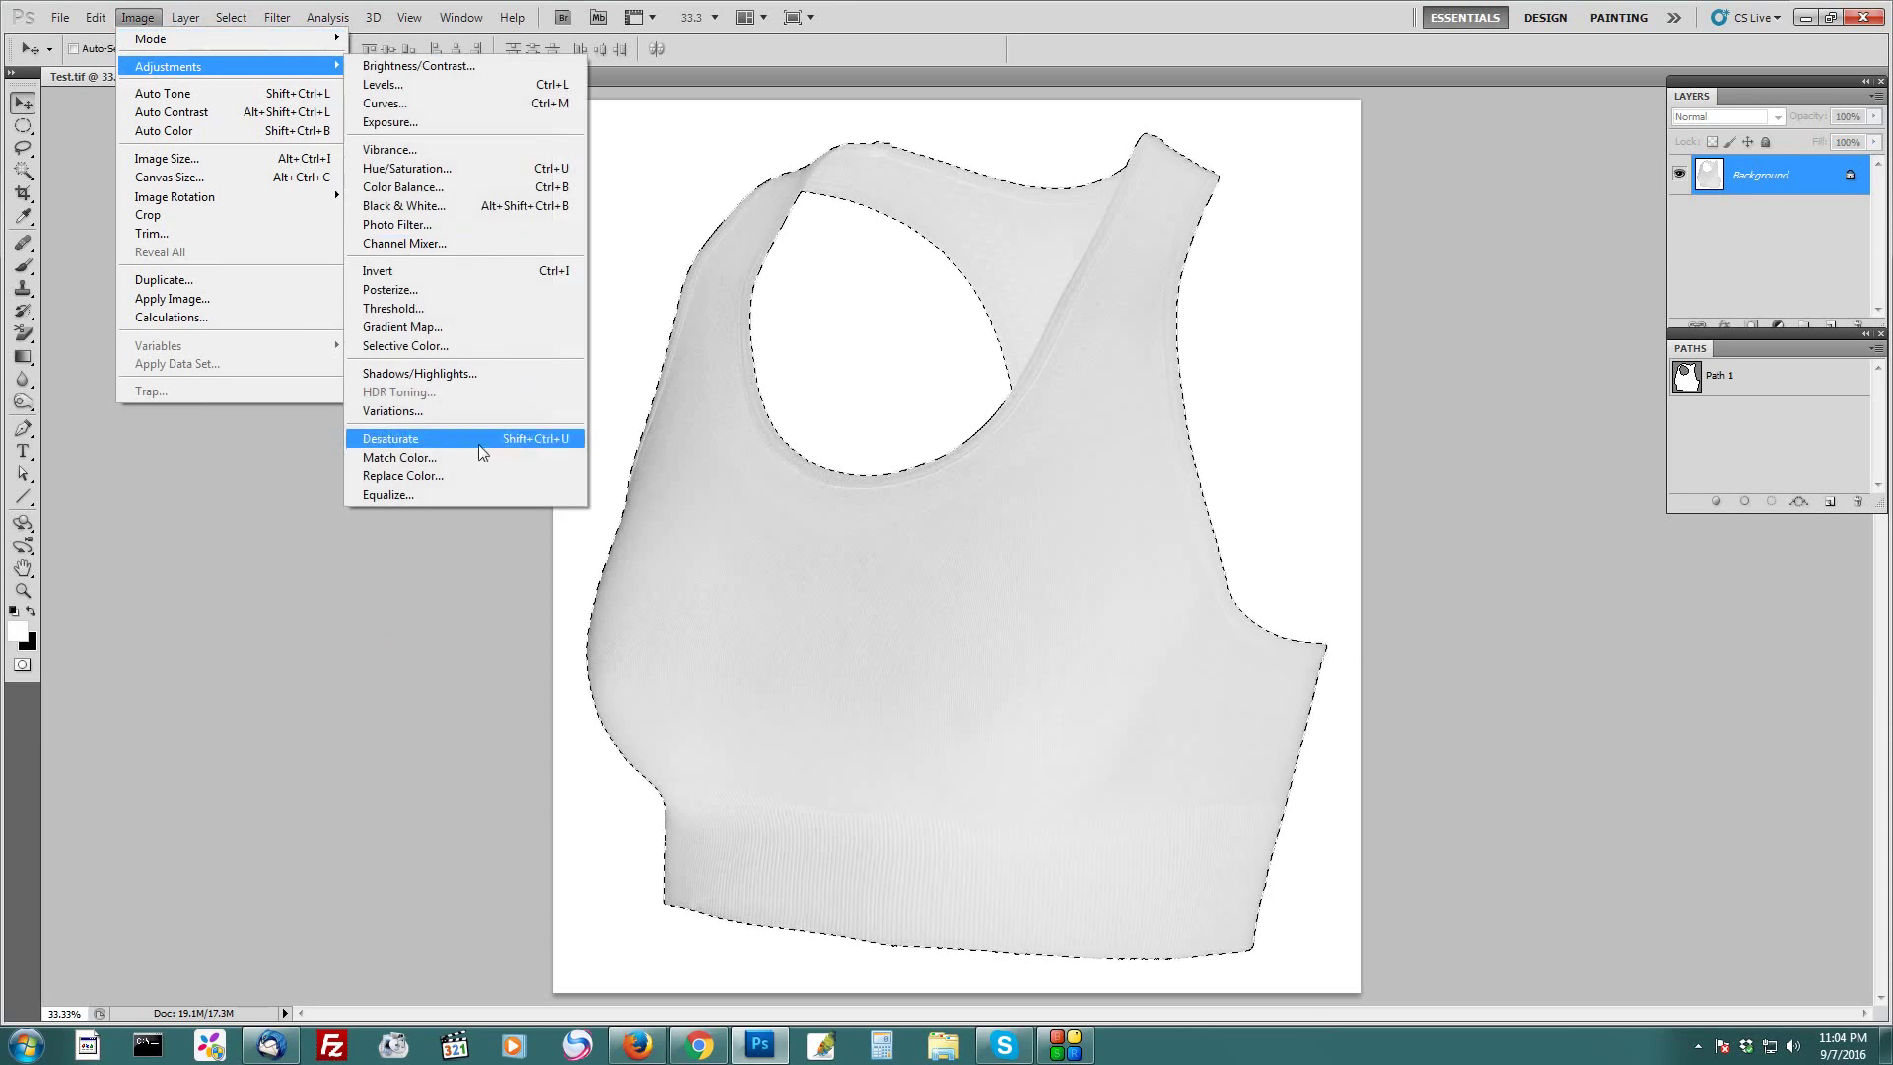
click(462, 473)
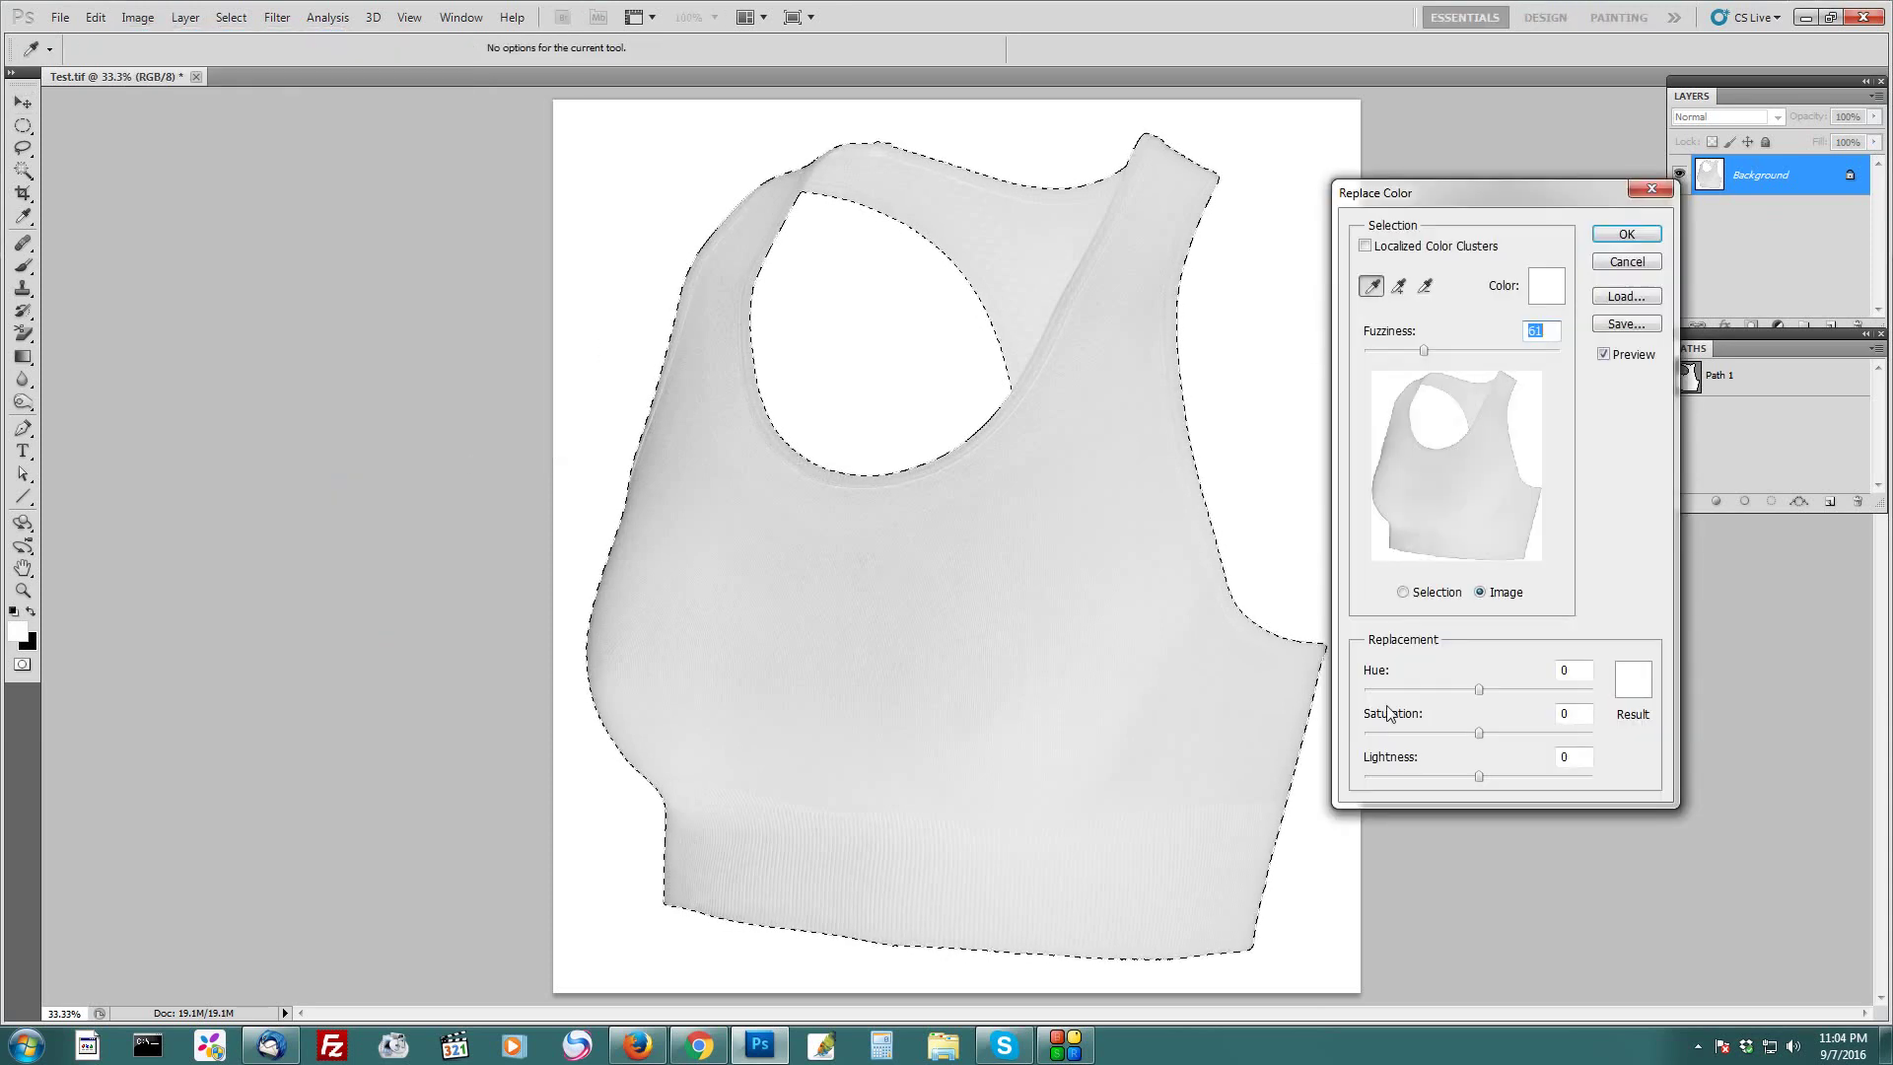
click(650, 476)
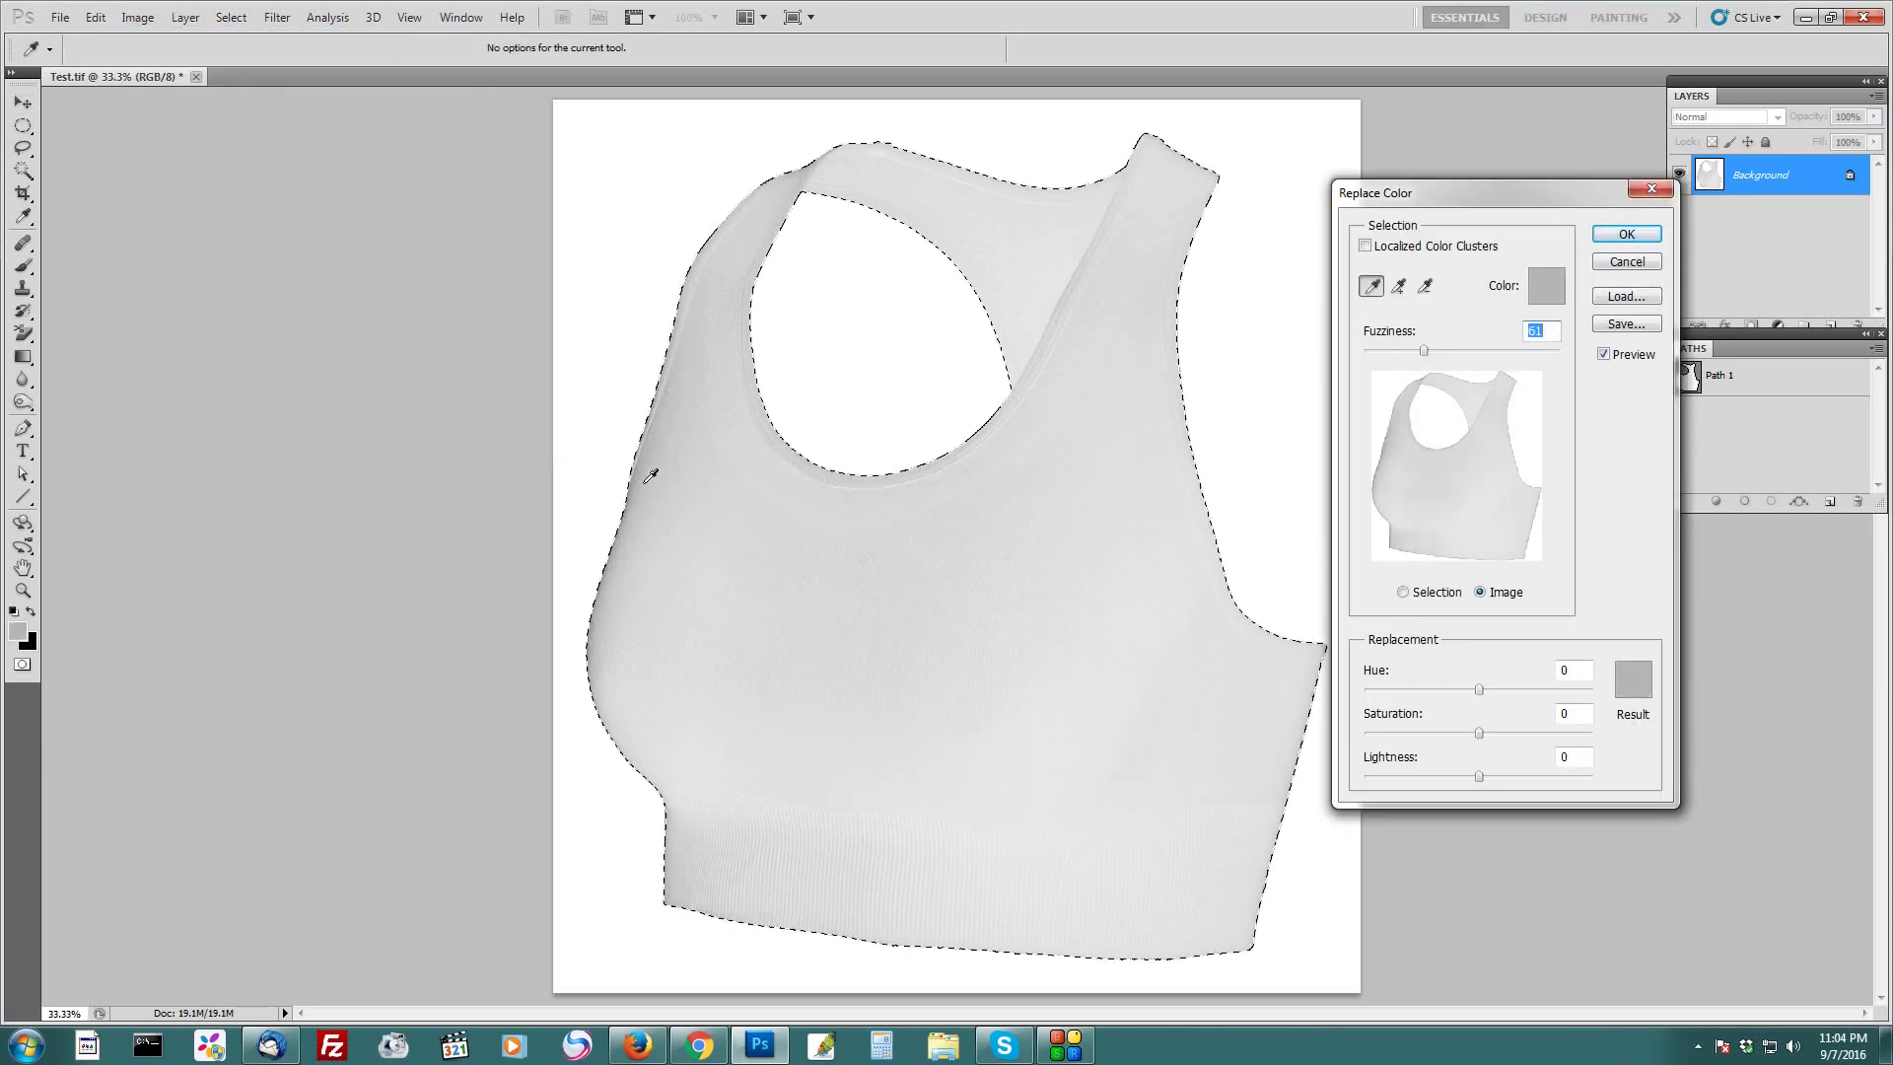
click(1634, 680)
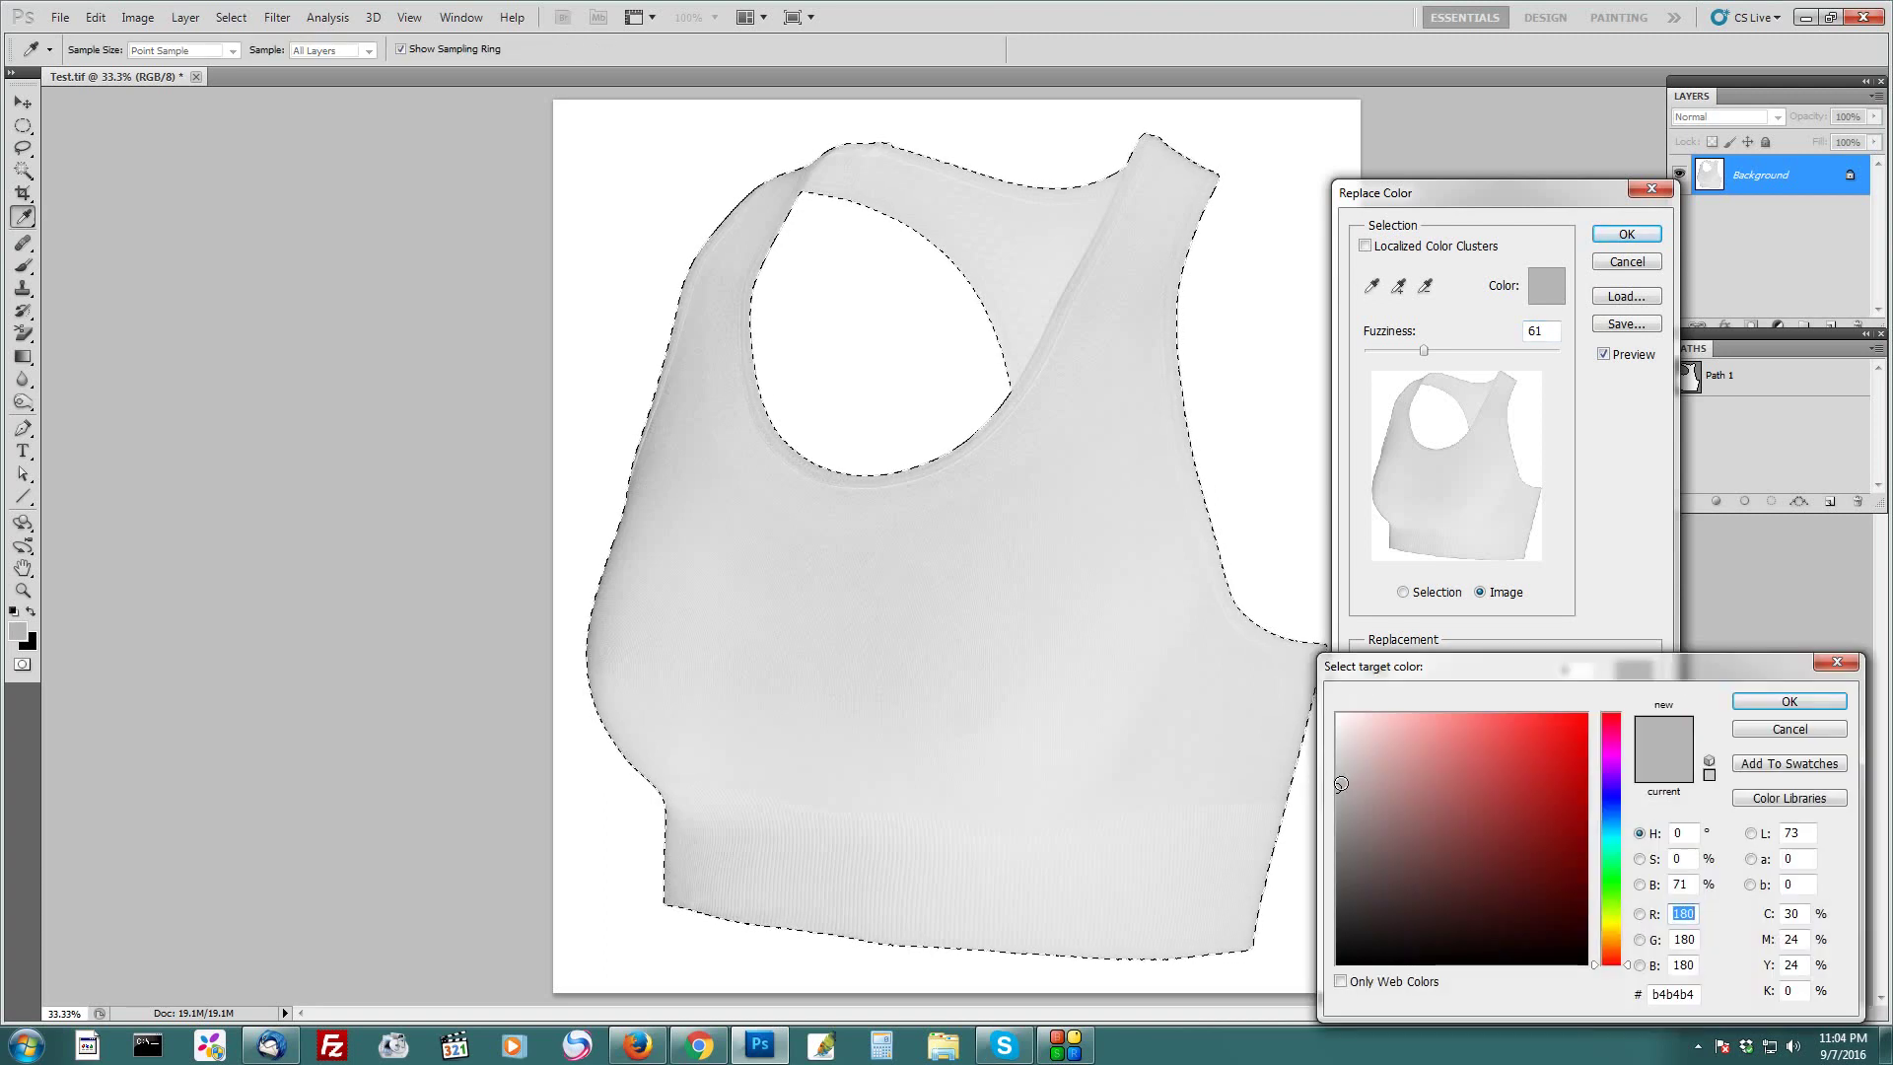
drag(1340, 786, 1287, 653)
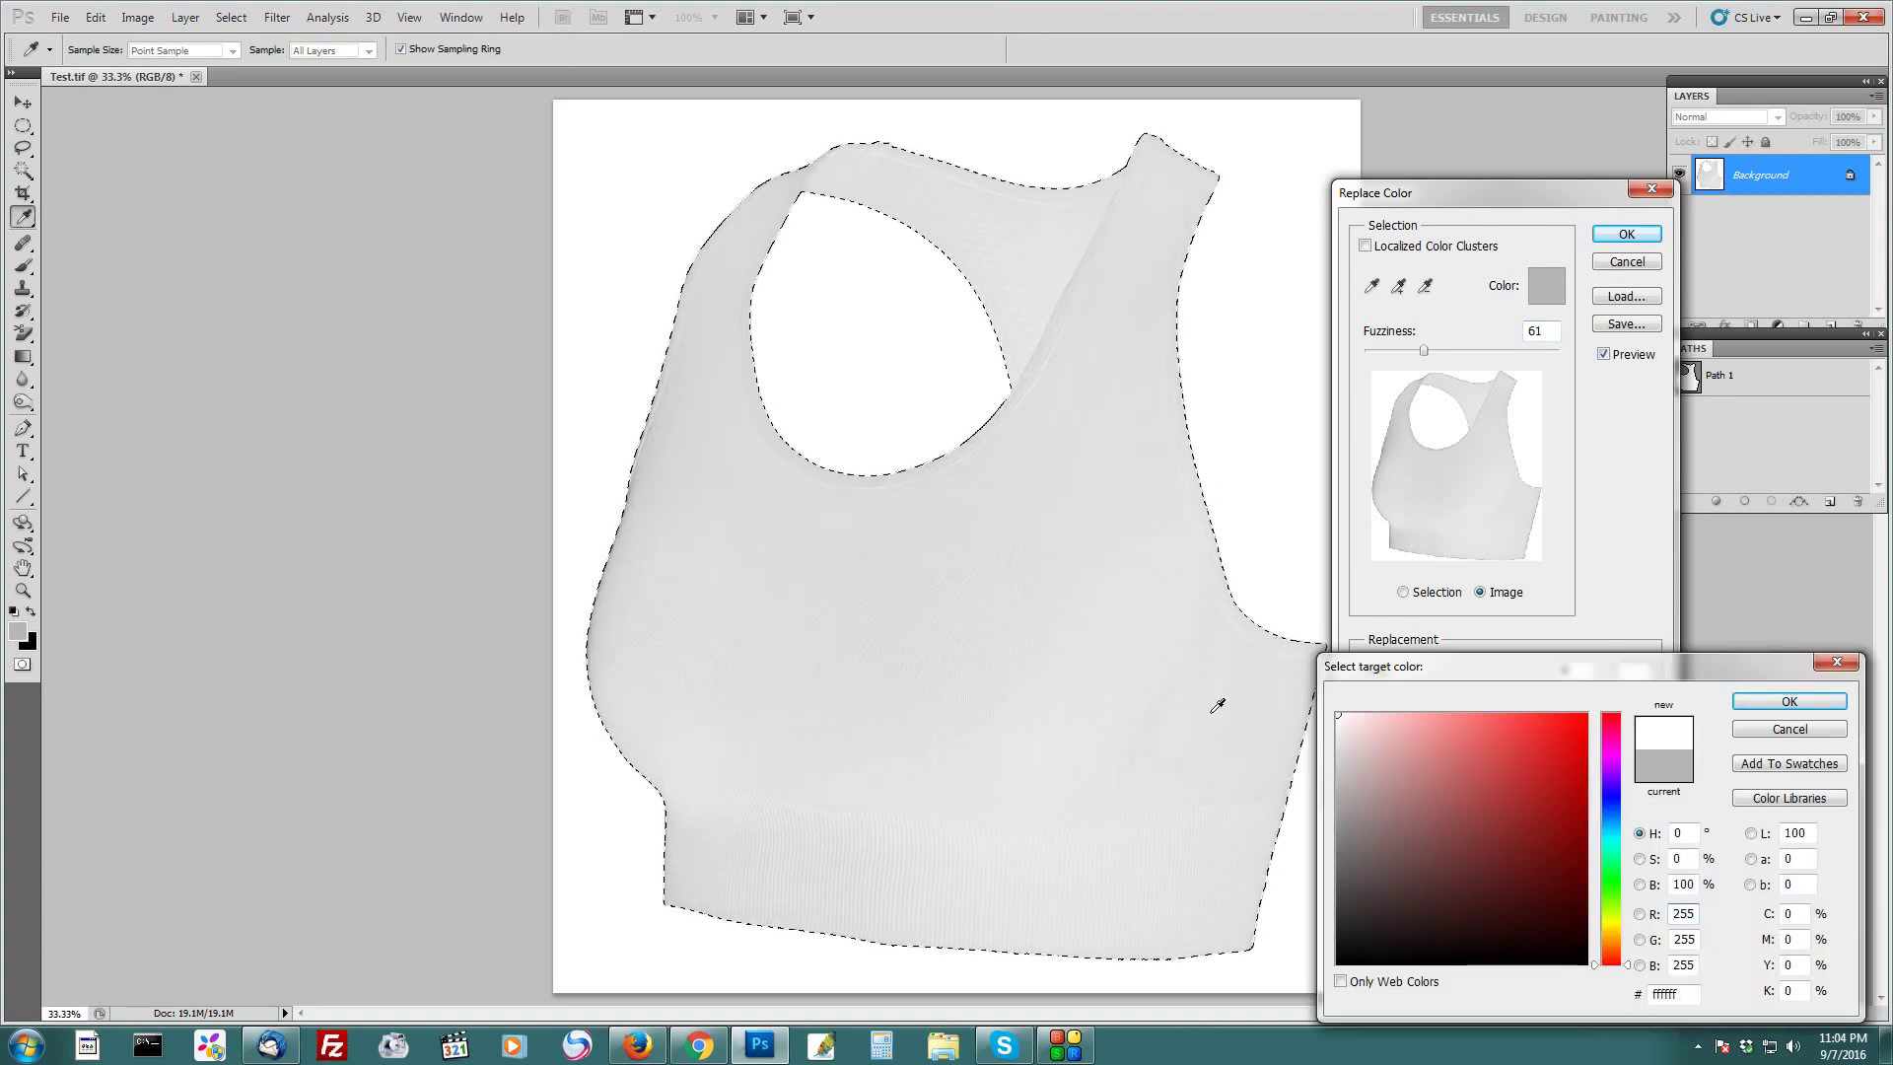
click(1814, 701)
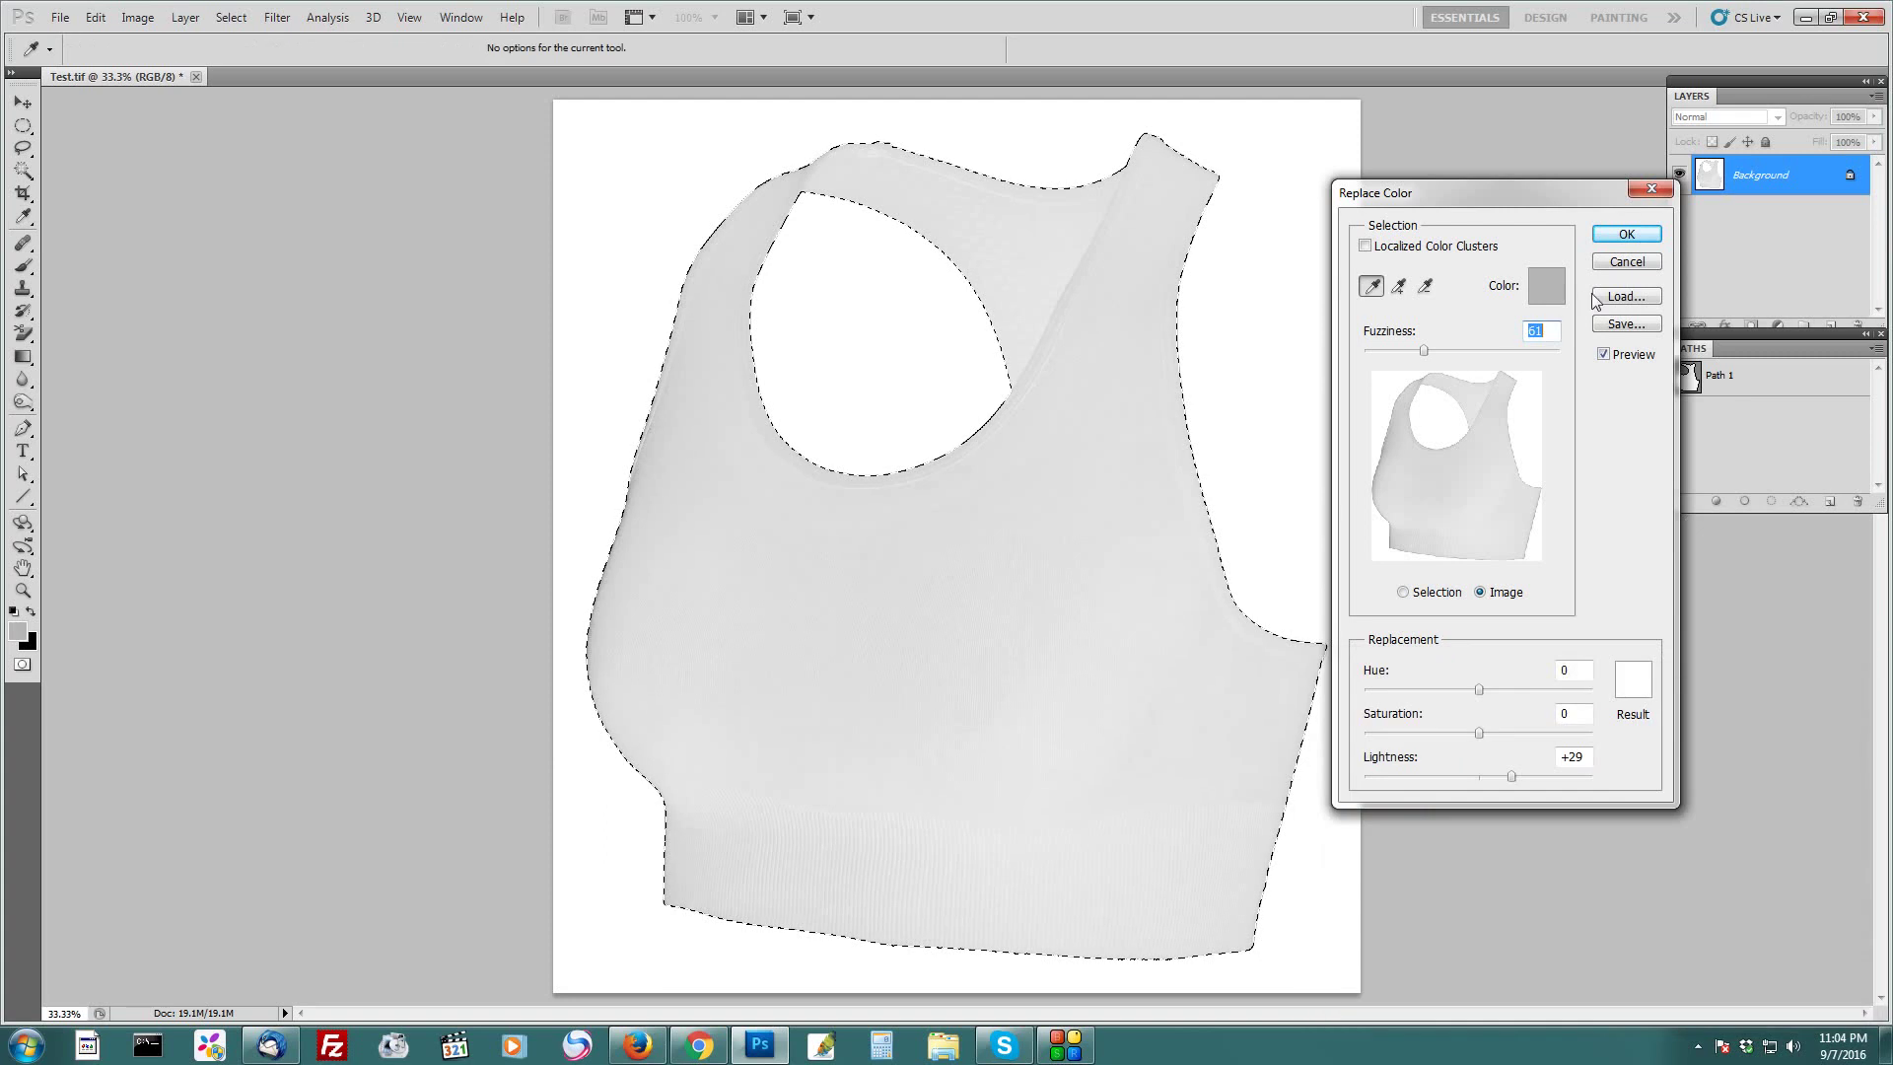
click(1613, 245)
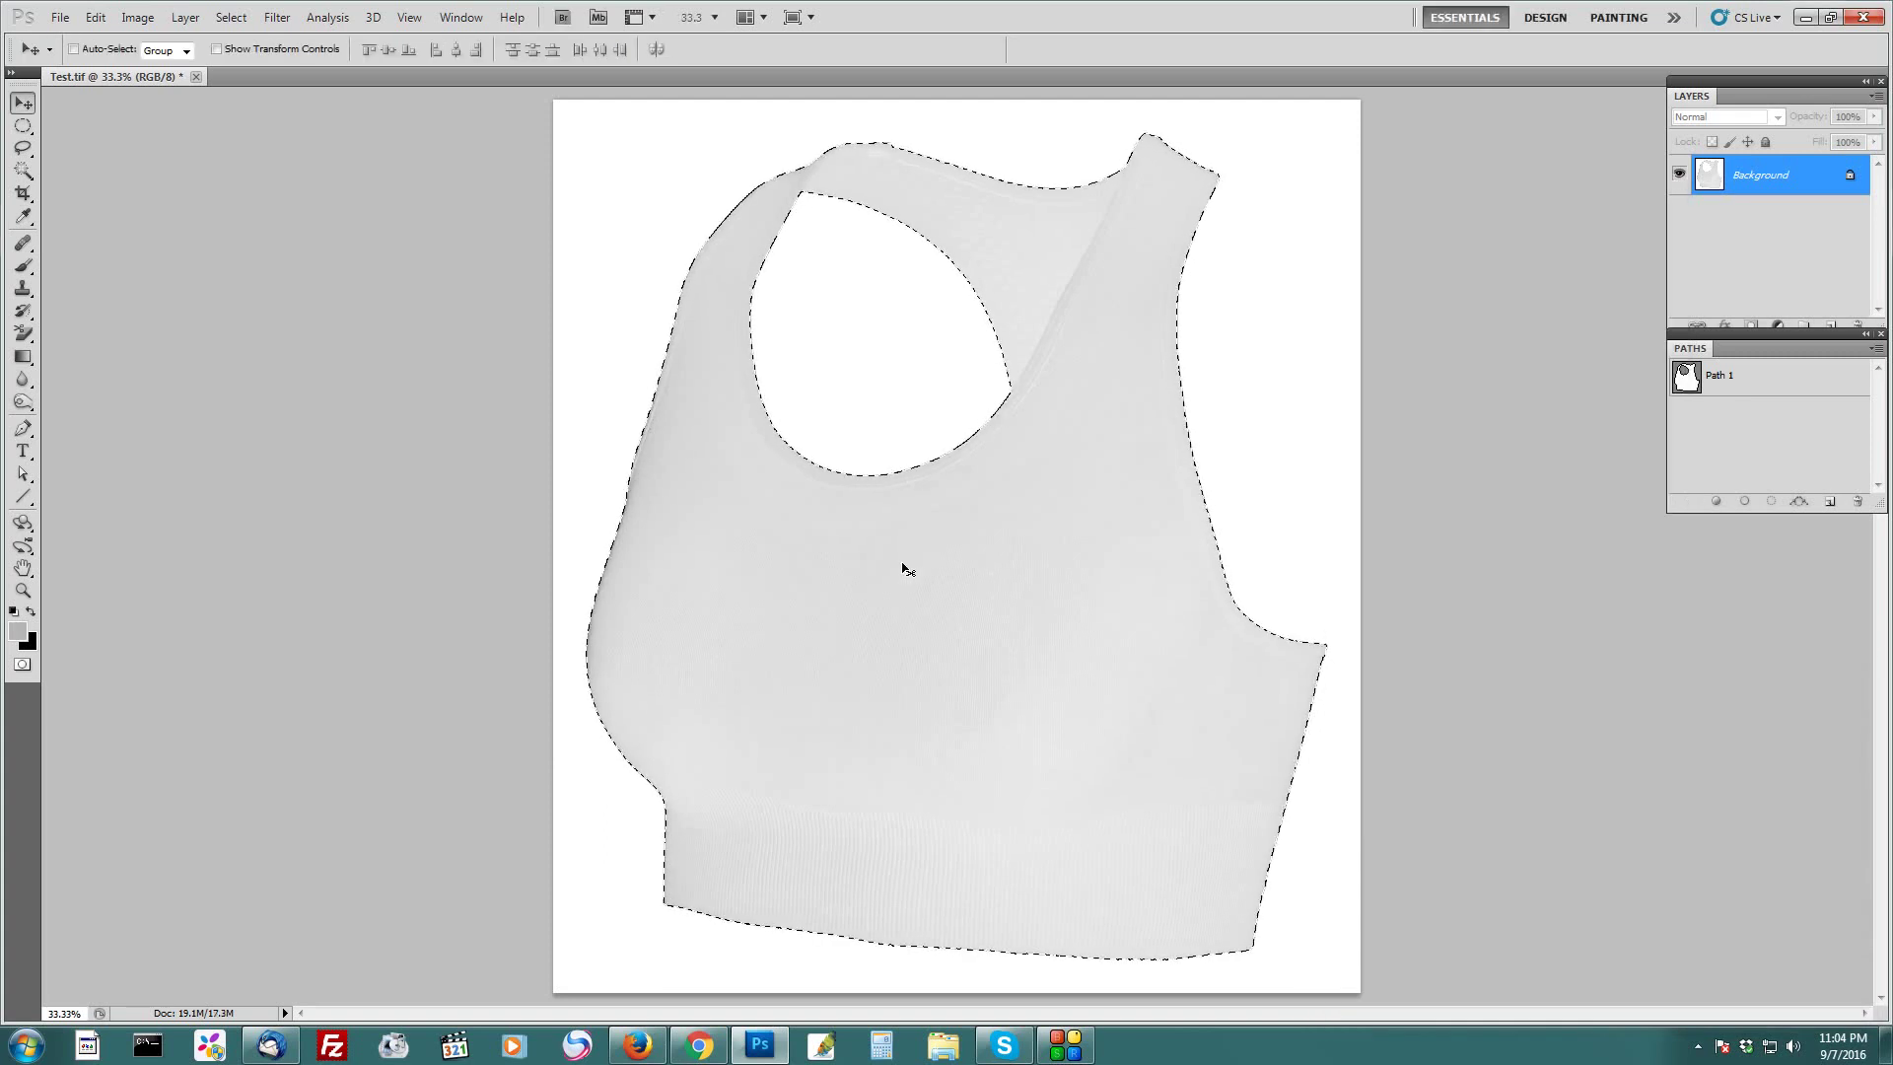
key(ctrl+d)
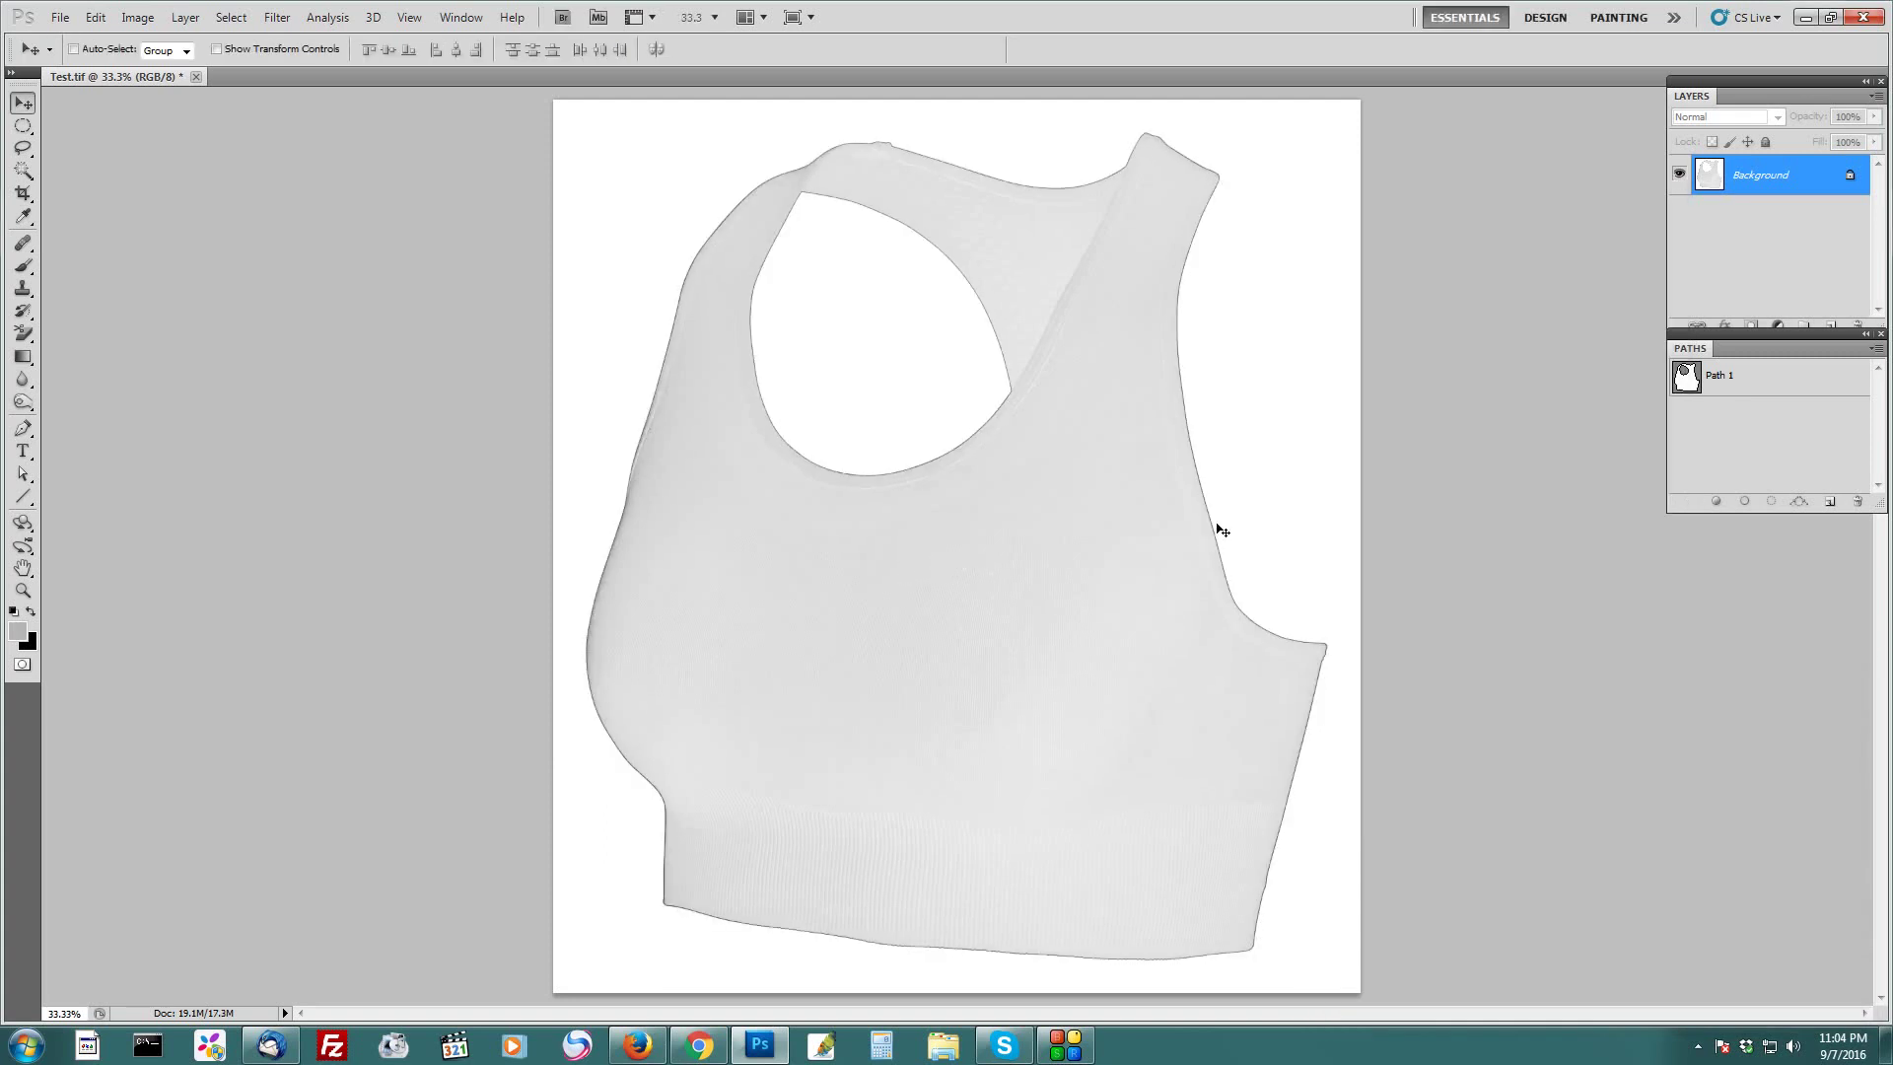
Load Path 1 as a selection and invert it to cover the background
click(1716, 384)
key(ctrl+Return)
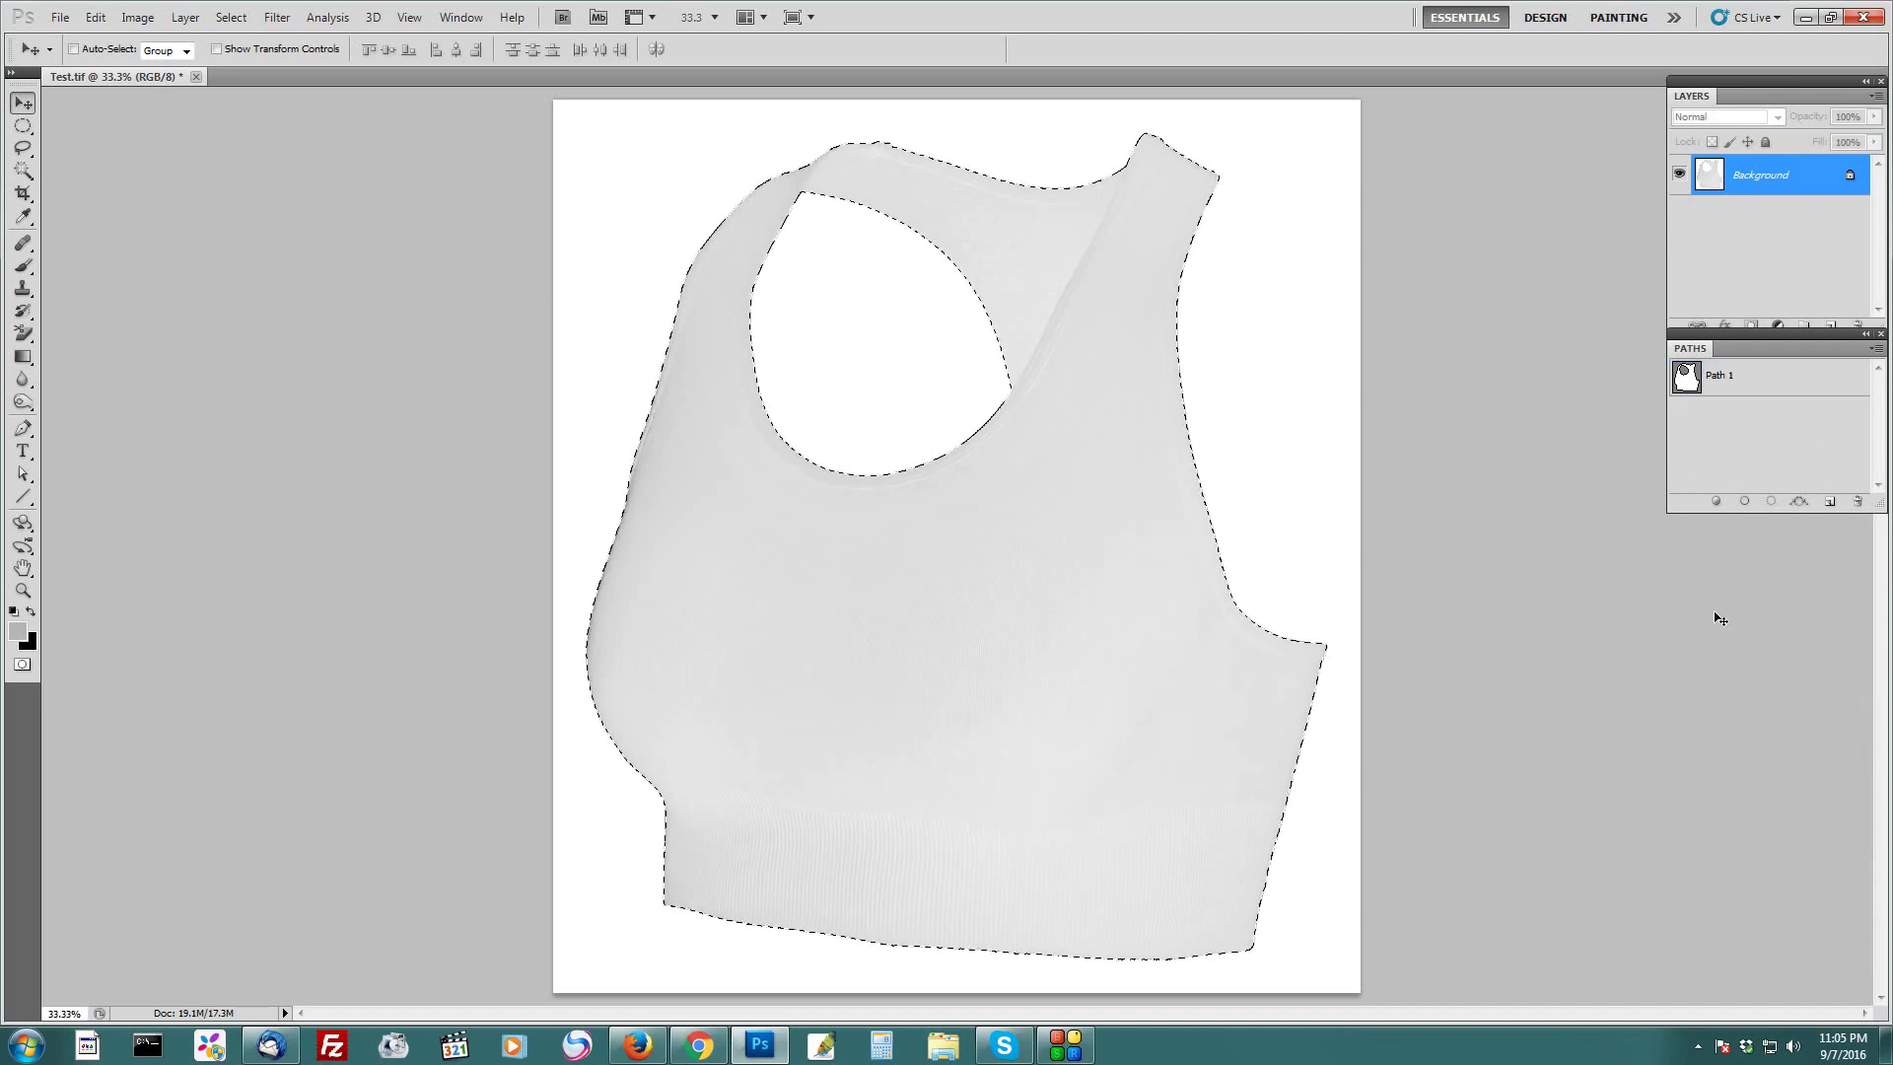
key(ctrl+shift+i)
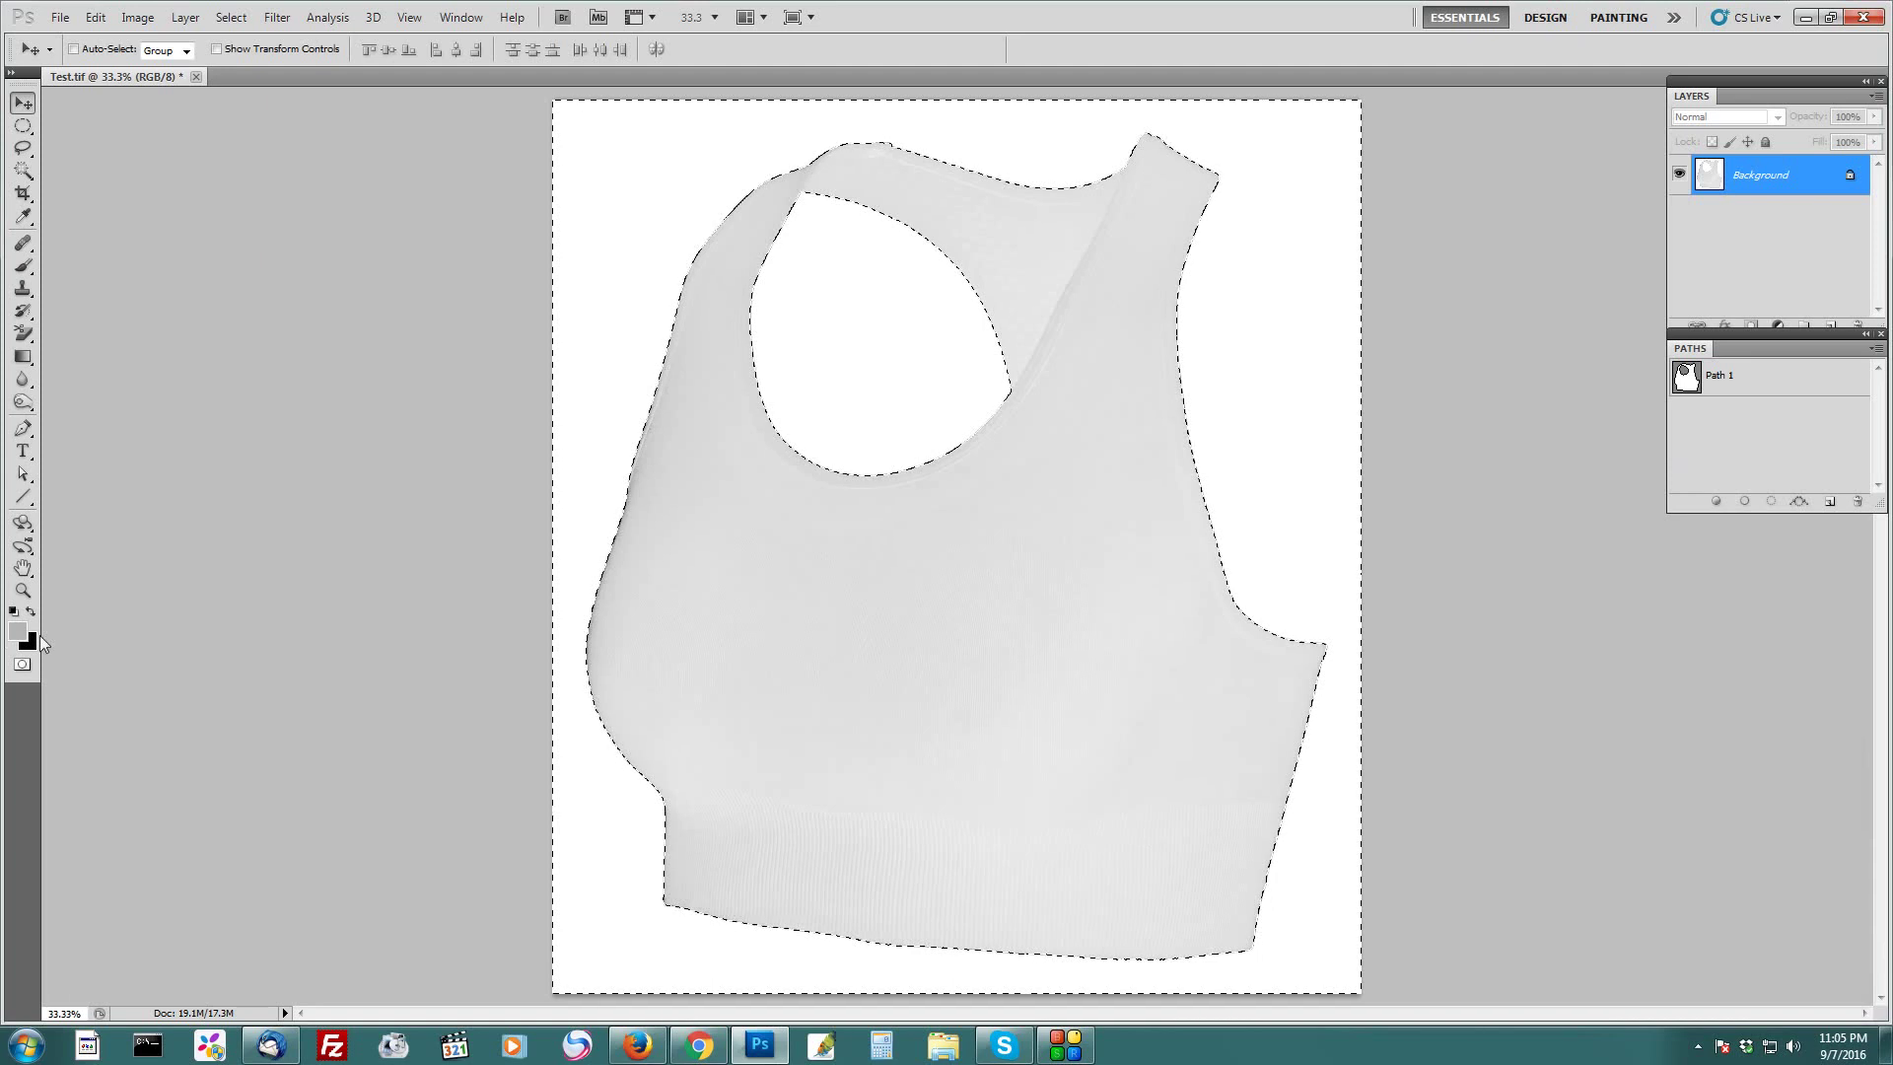
Reset default colours and fill the selected area with white background colour
key(d)
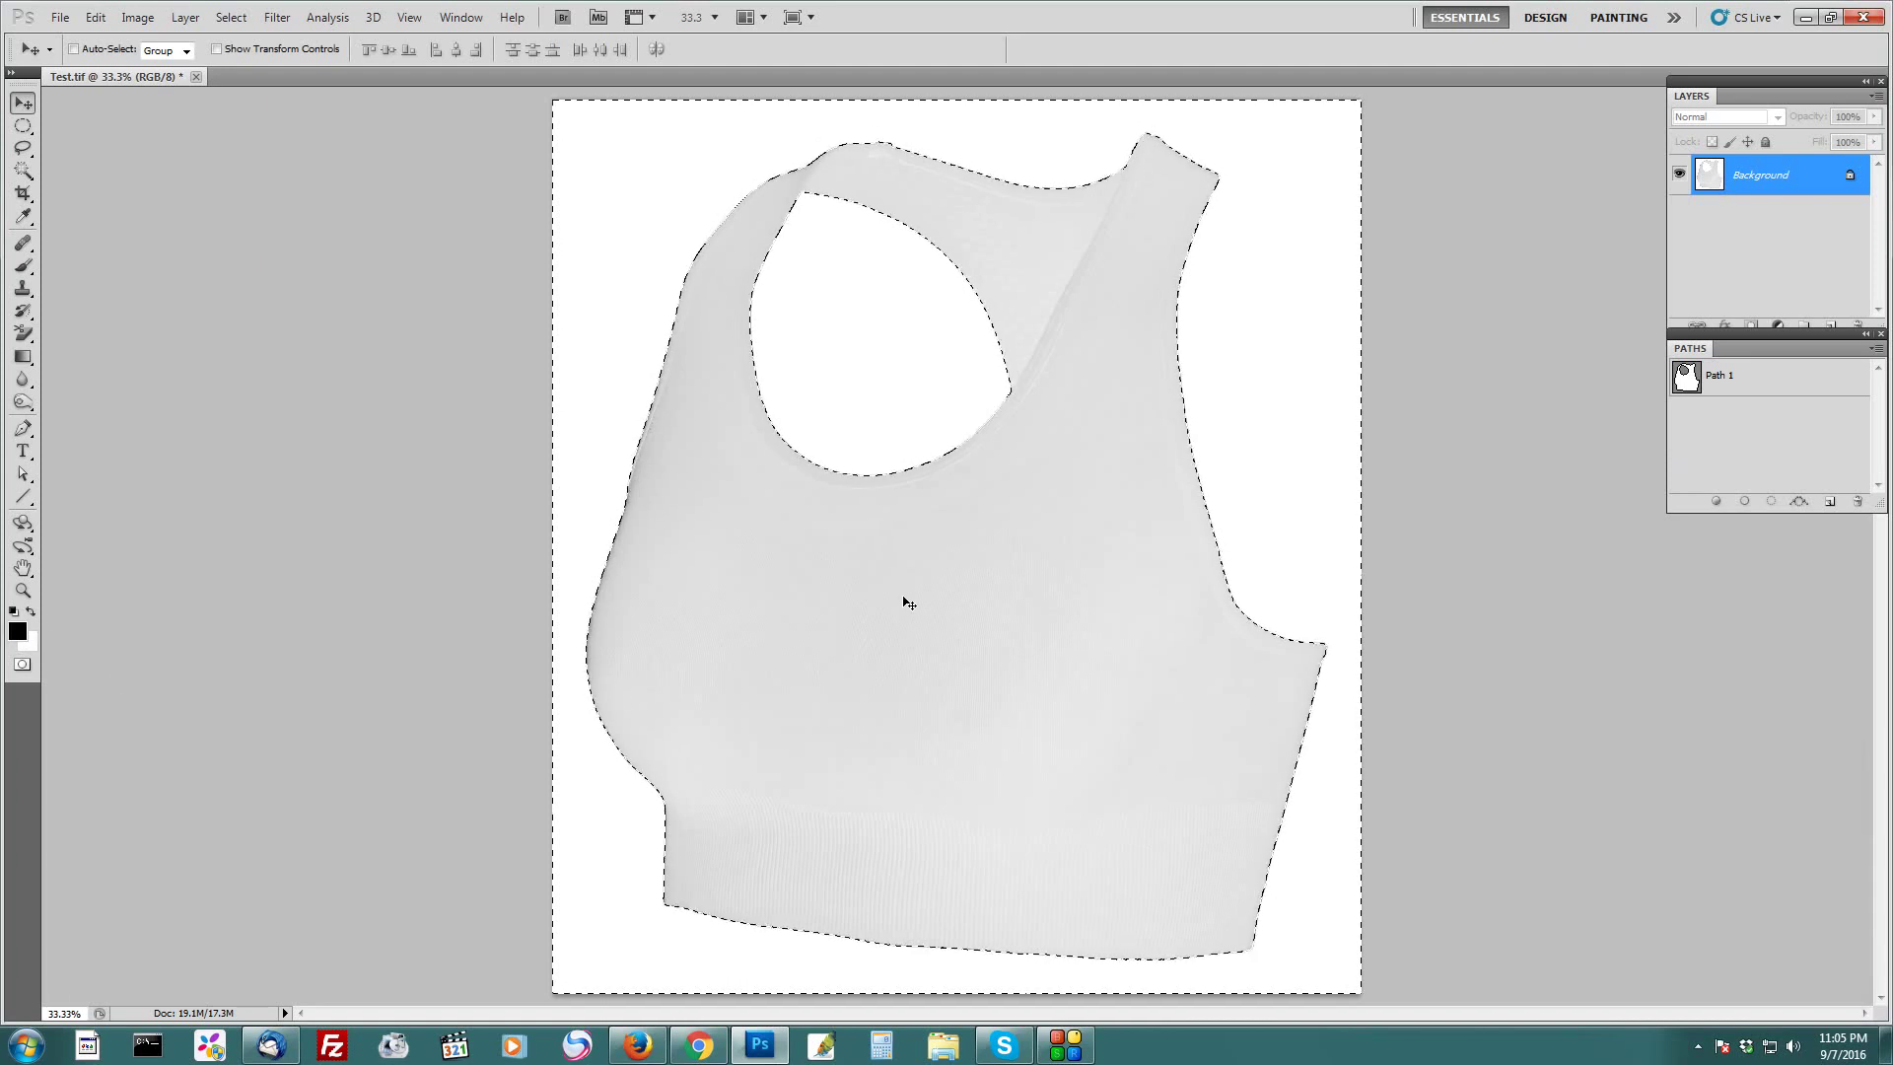
key(shift+BackSpace)
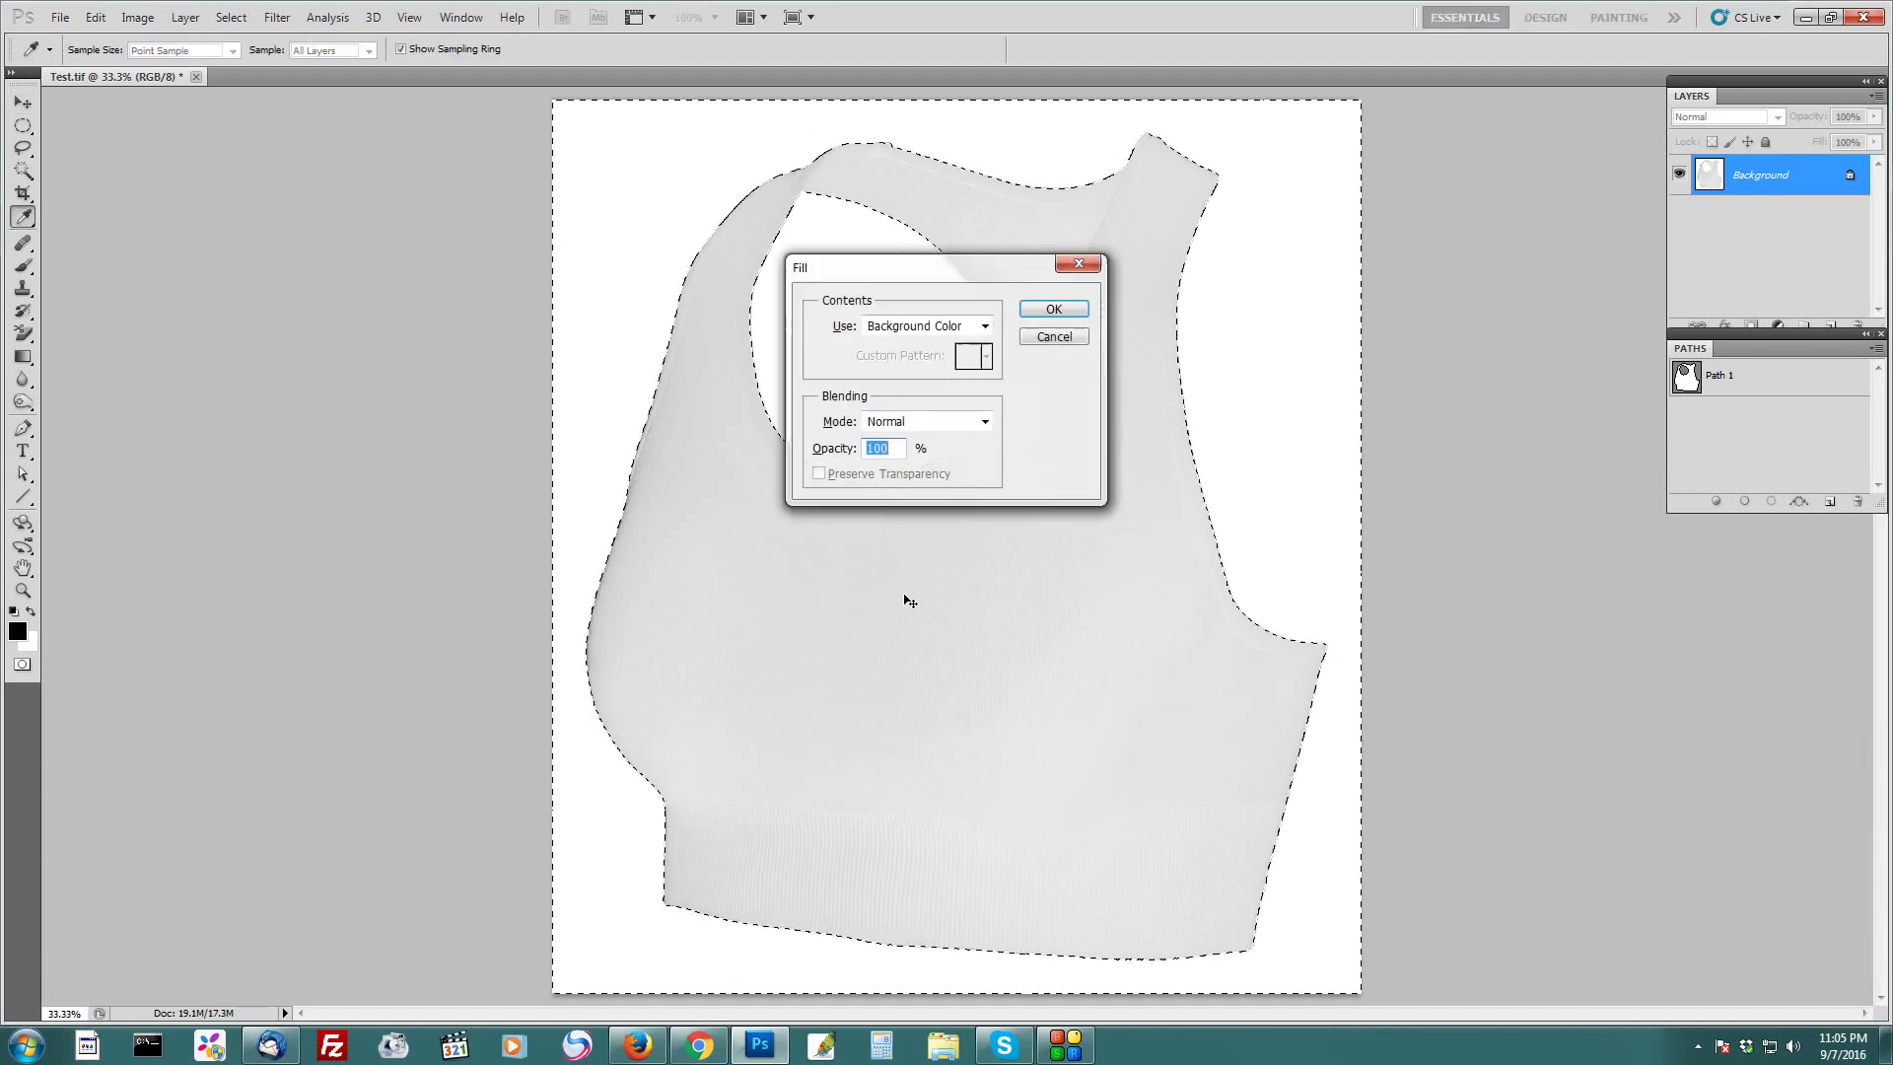
key(Escape)
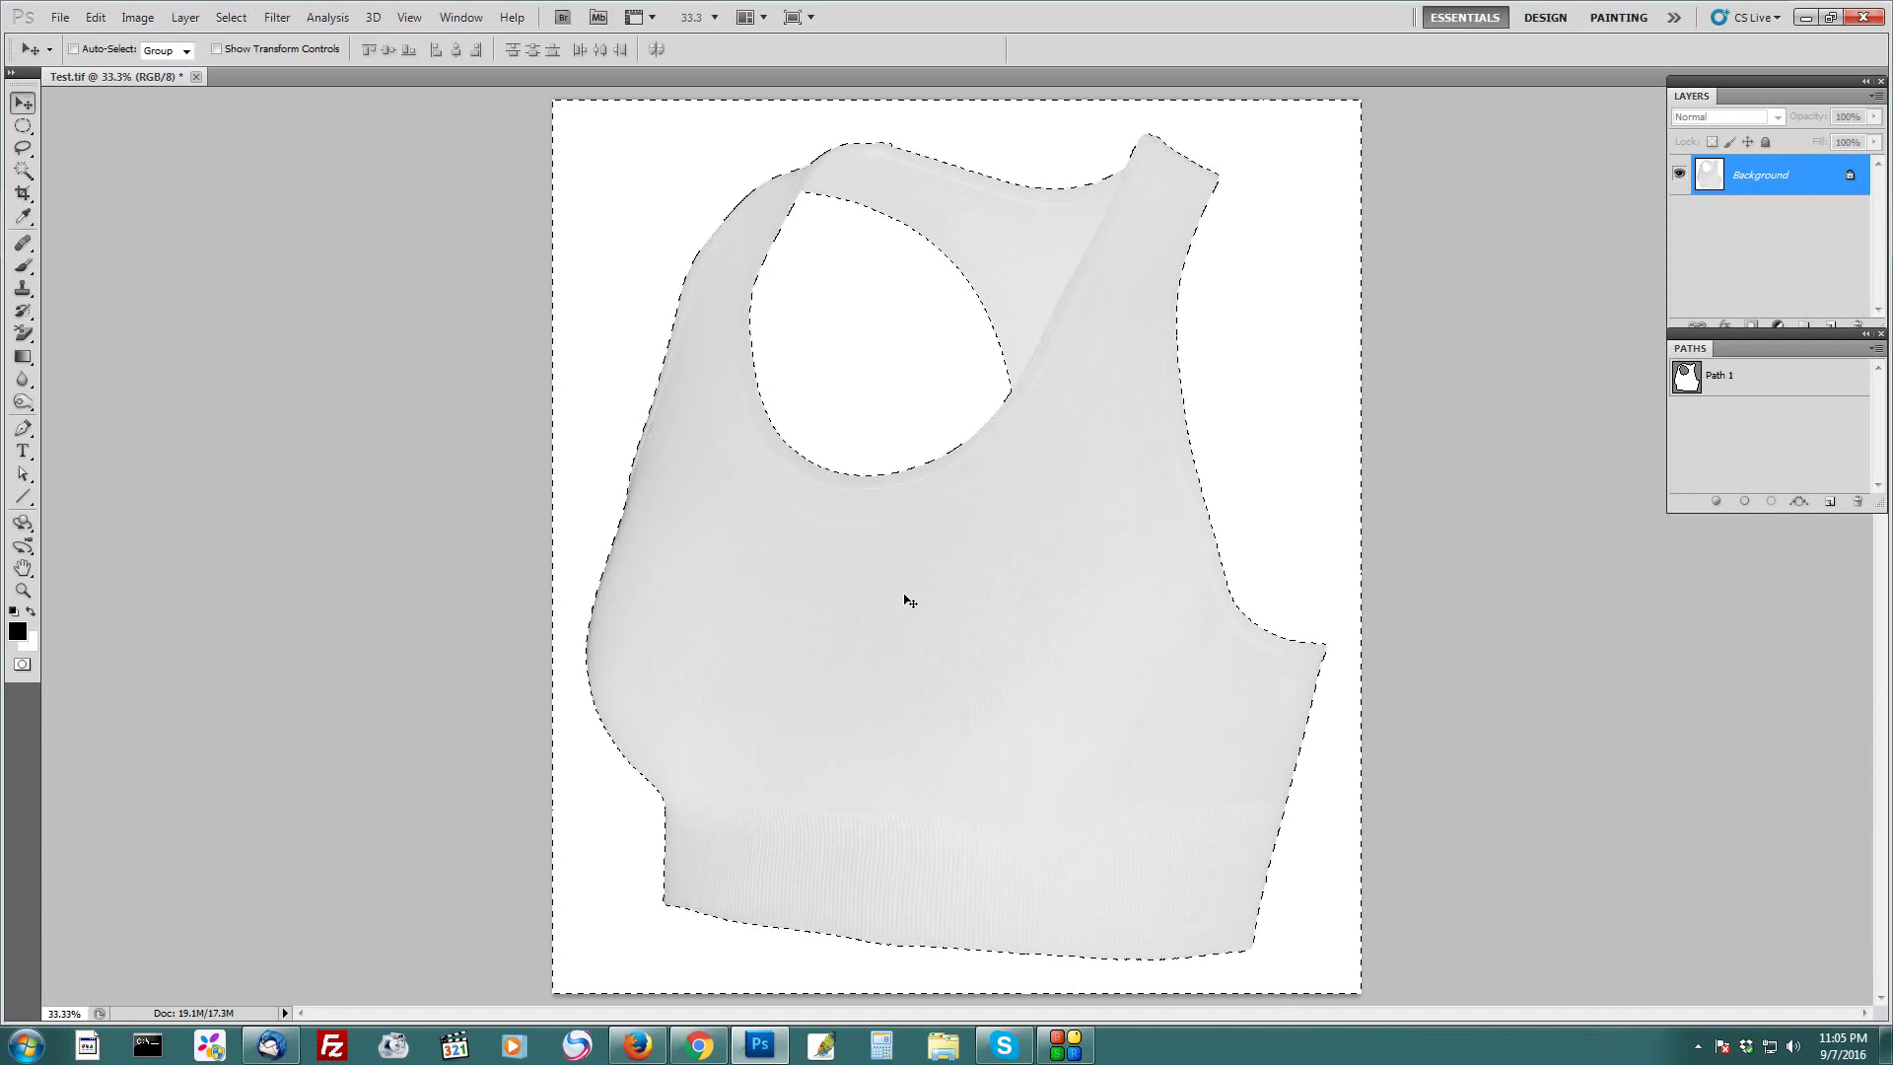
key(shift+BackSpace)
key(ctrl+d)
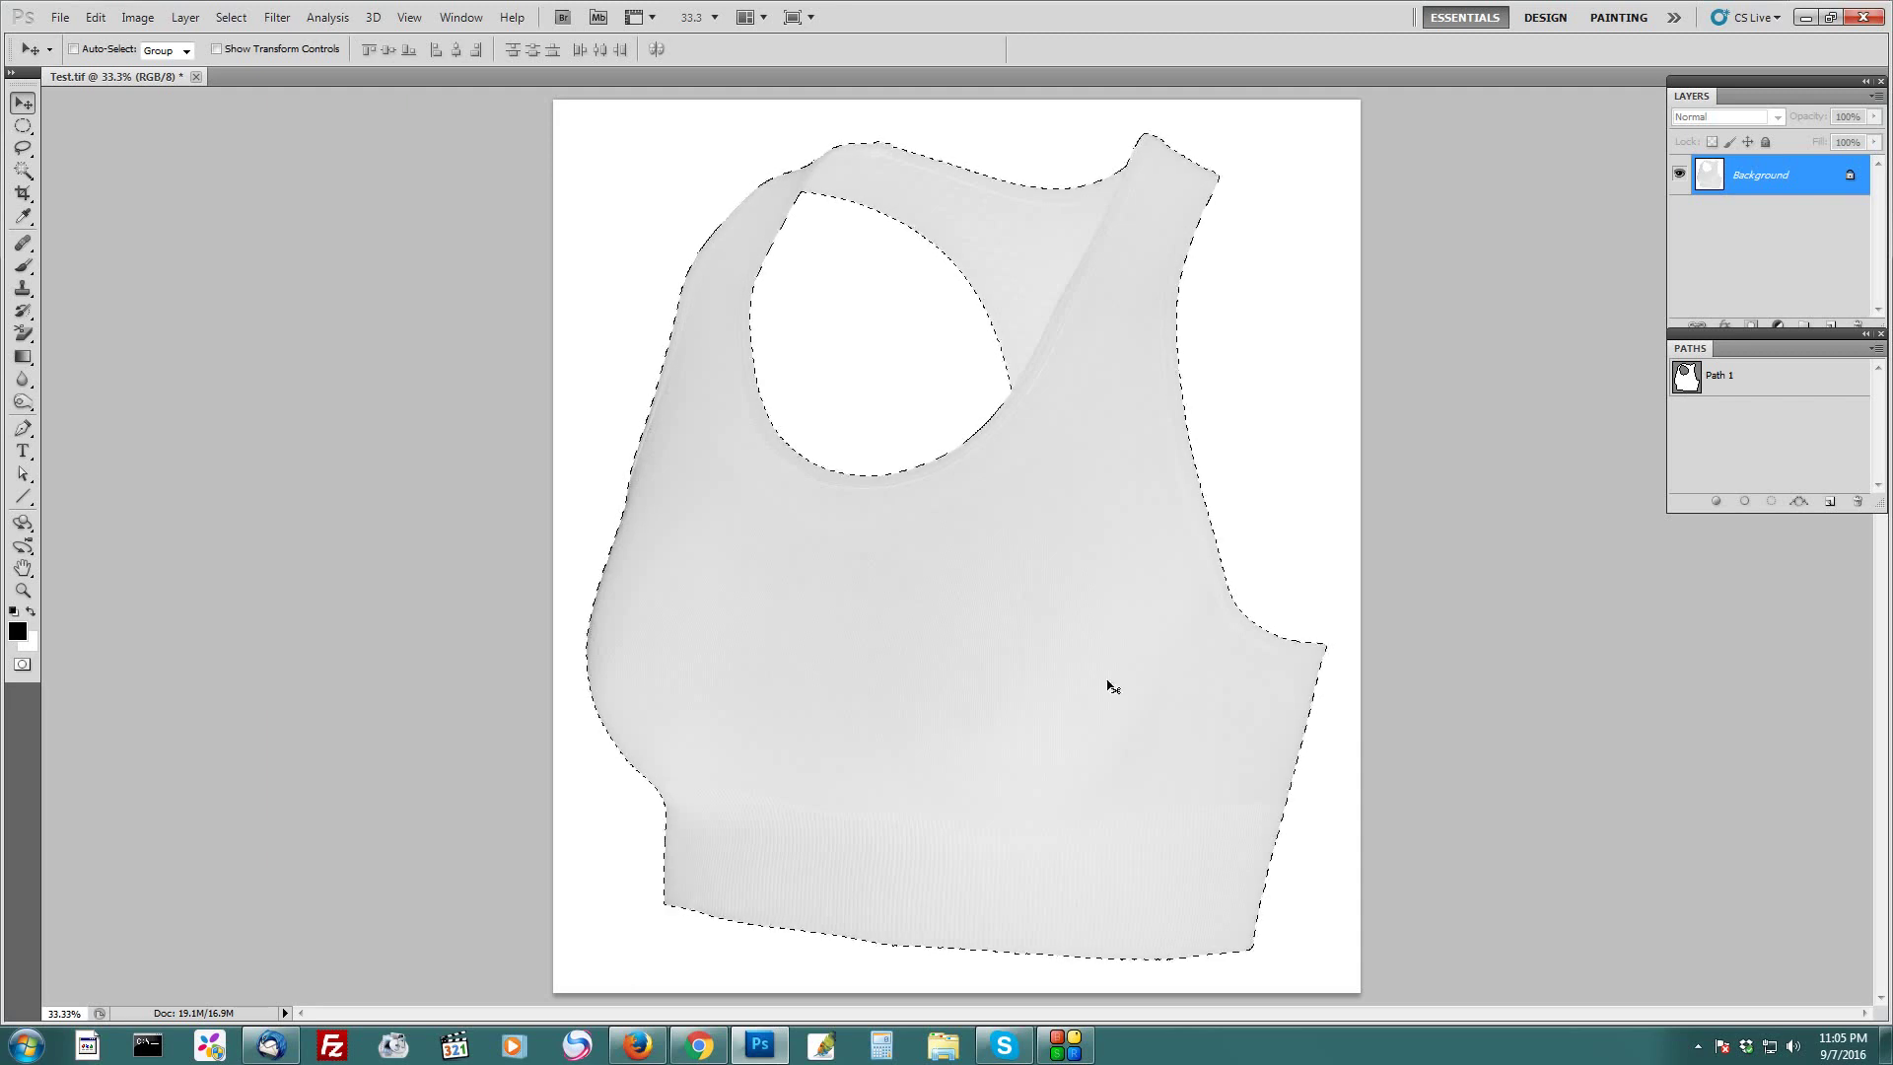
Apply Levels with a midtone of 1.26 to the bra, then deselect
key(ctrl+l)
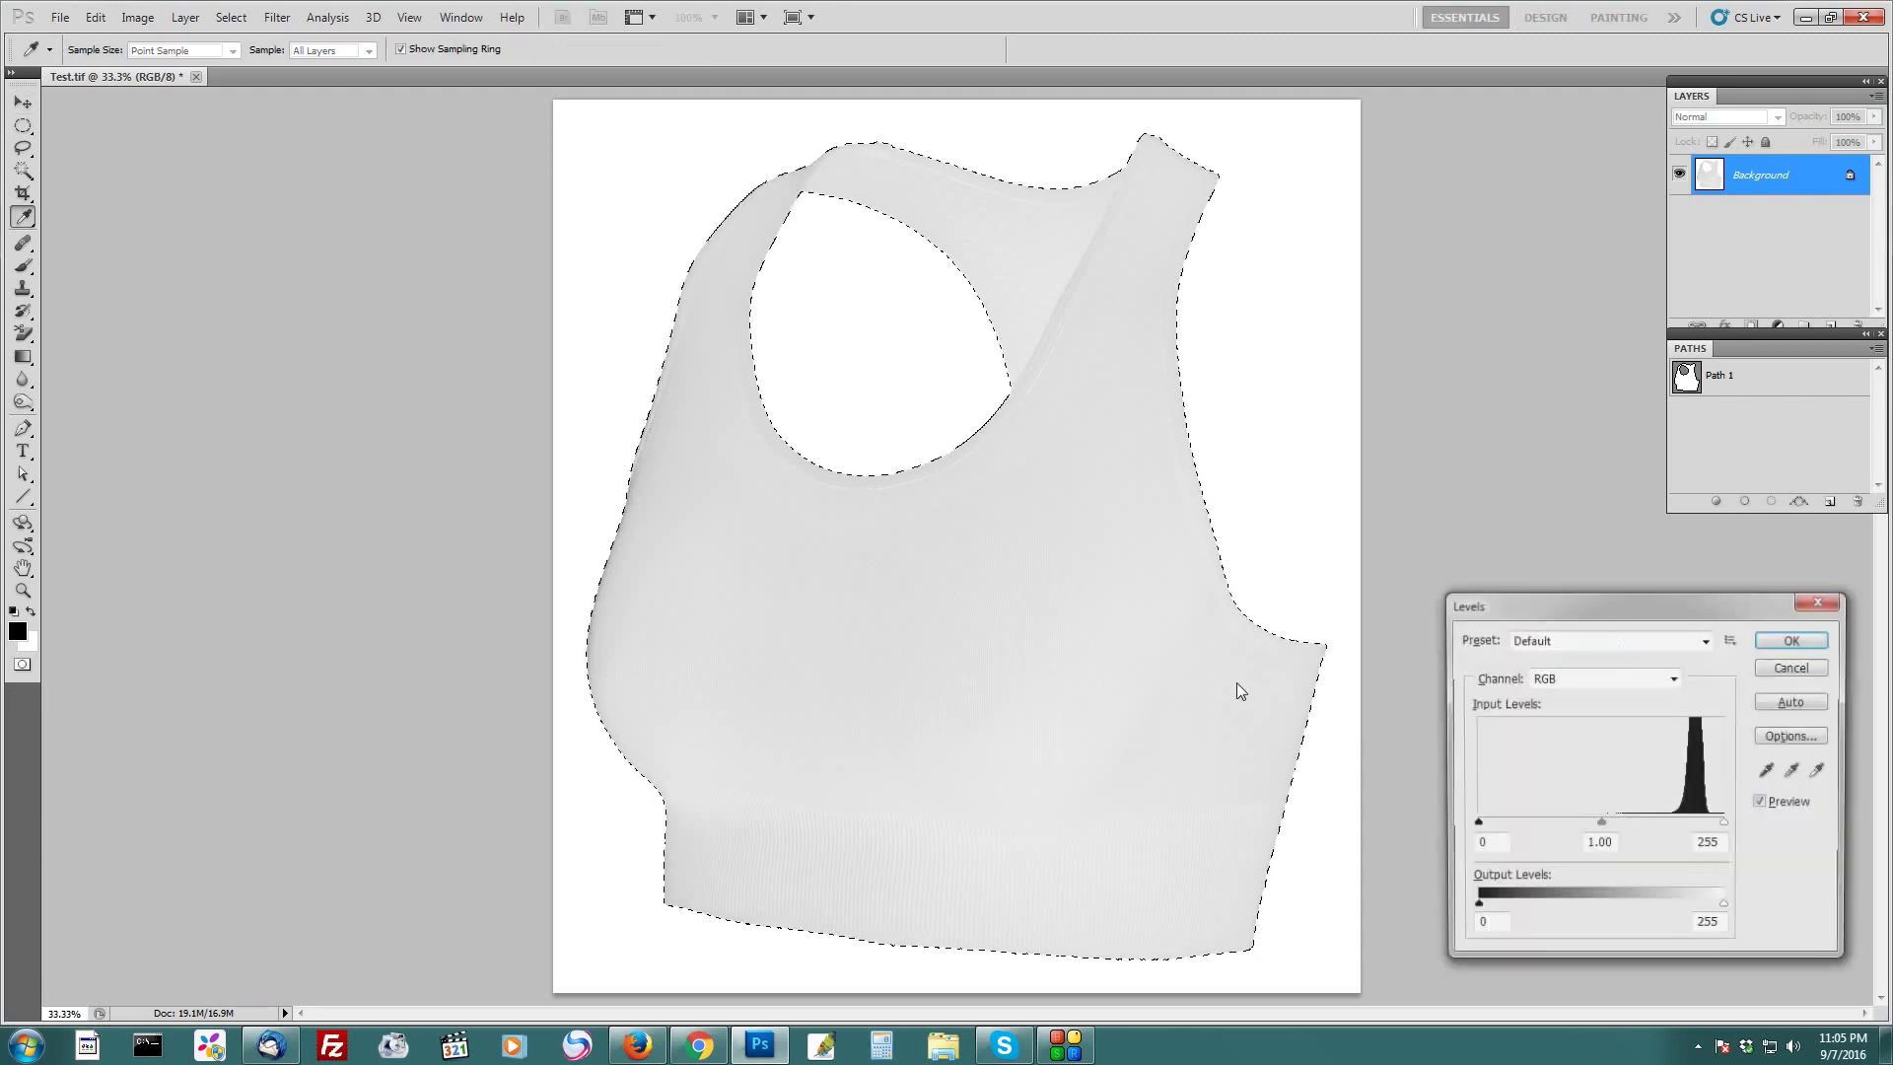
drag(1552, 602, 1424, 399)
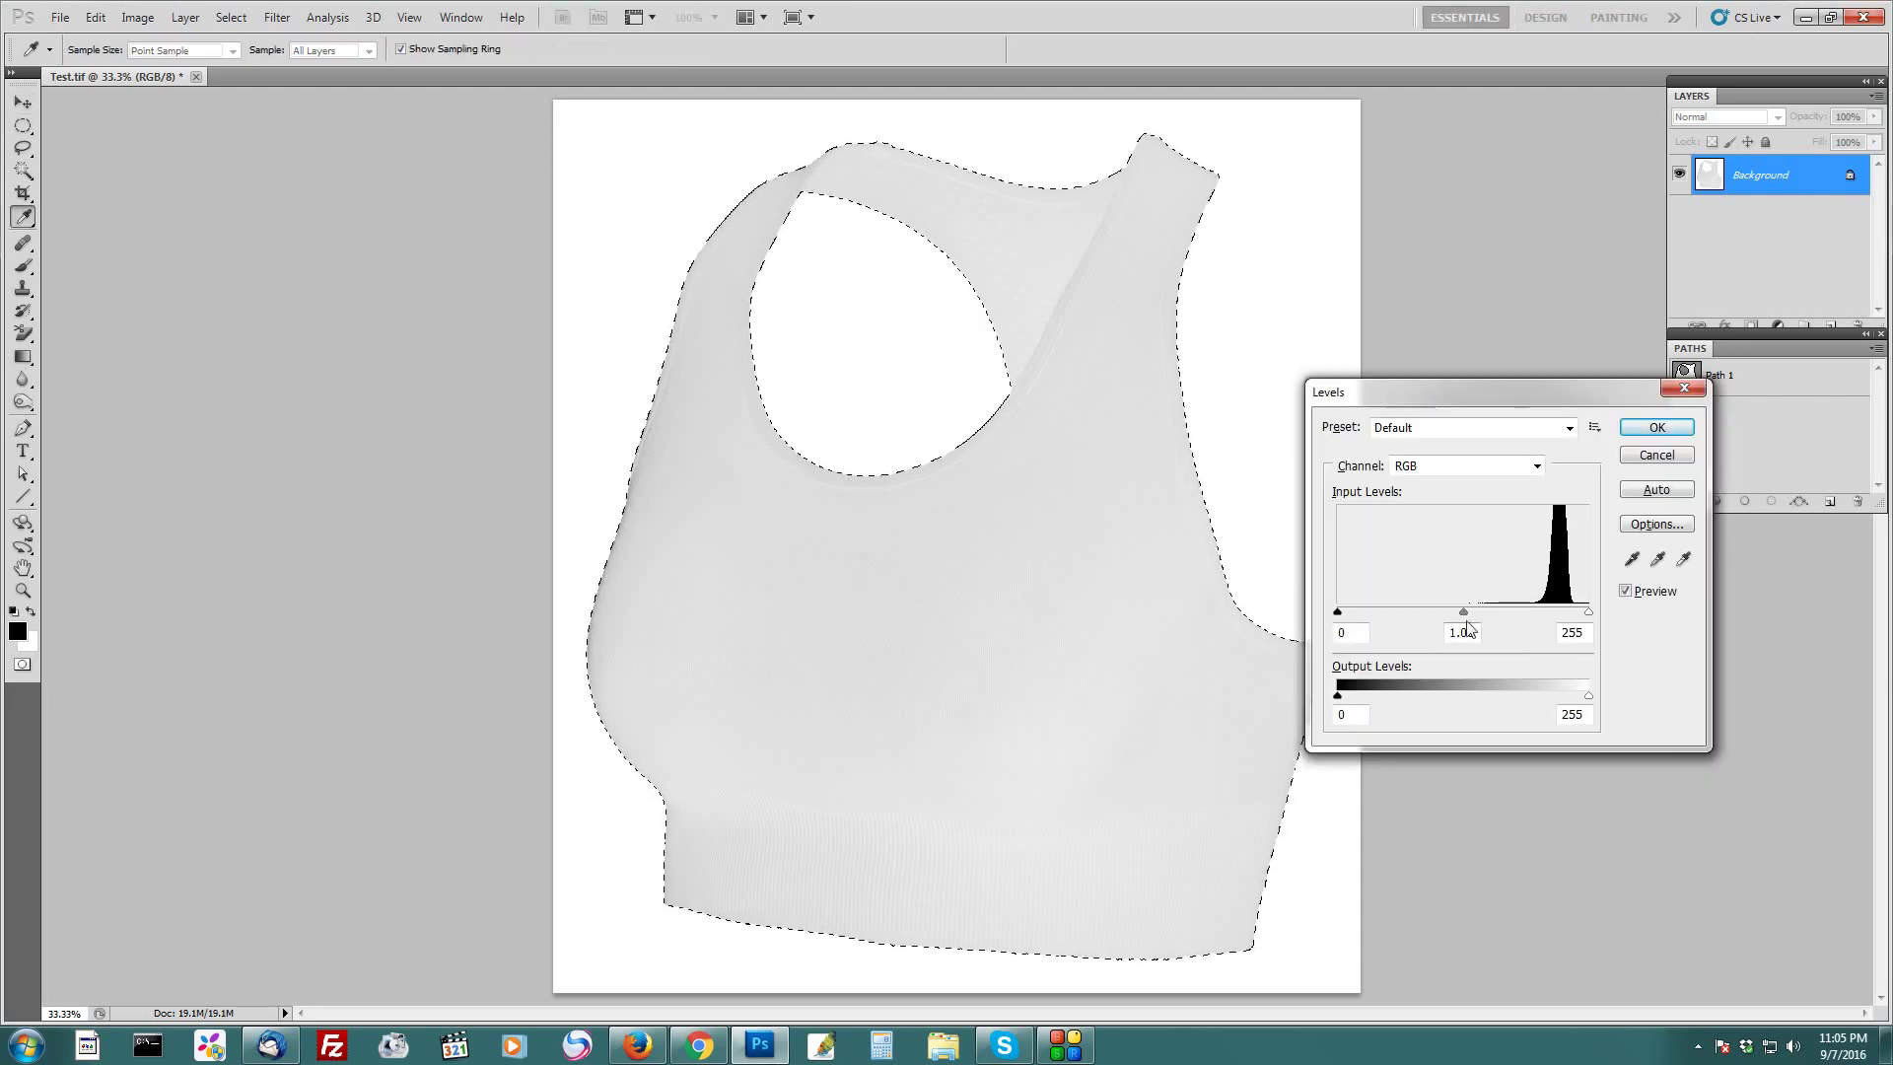
drag(1463, 611, 1444, 611)
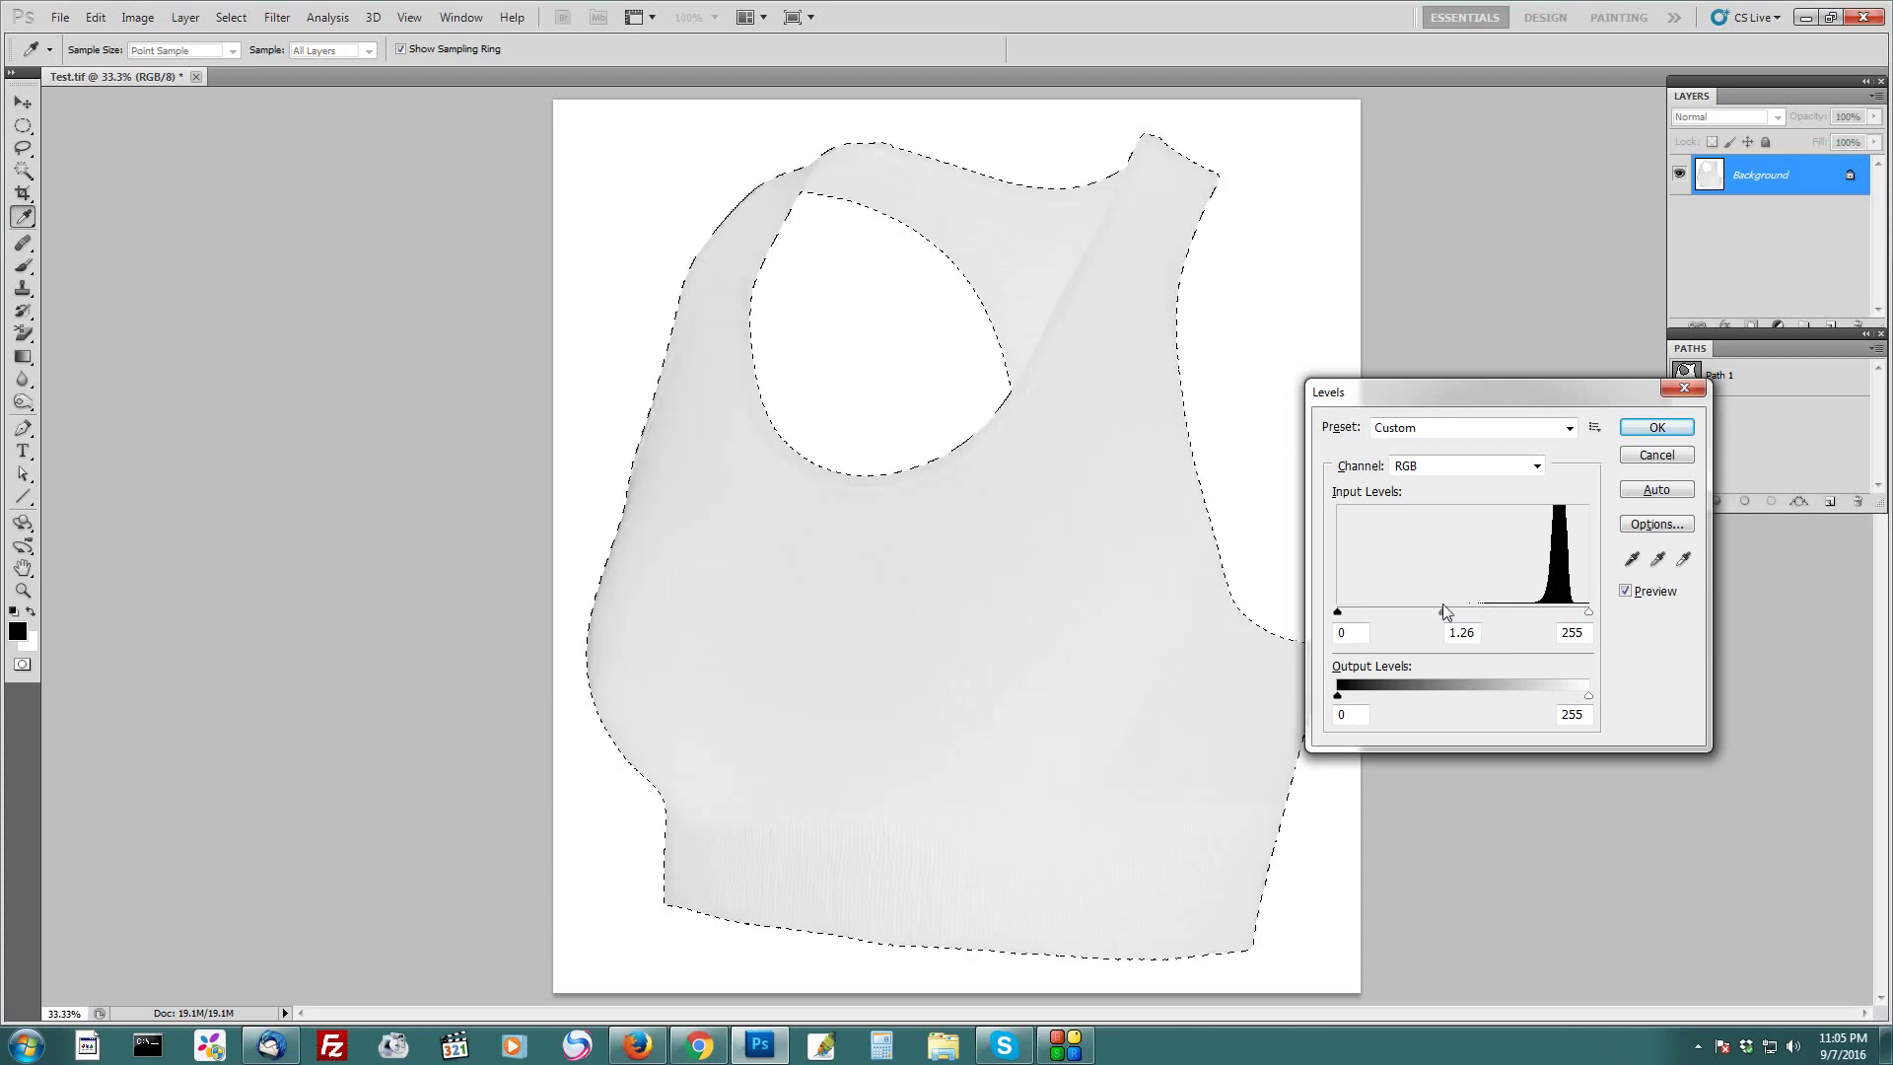
key(Return)
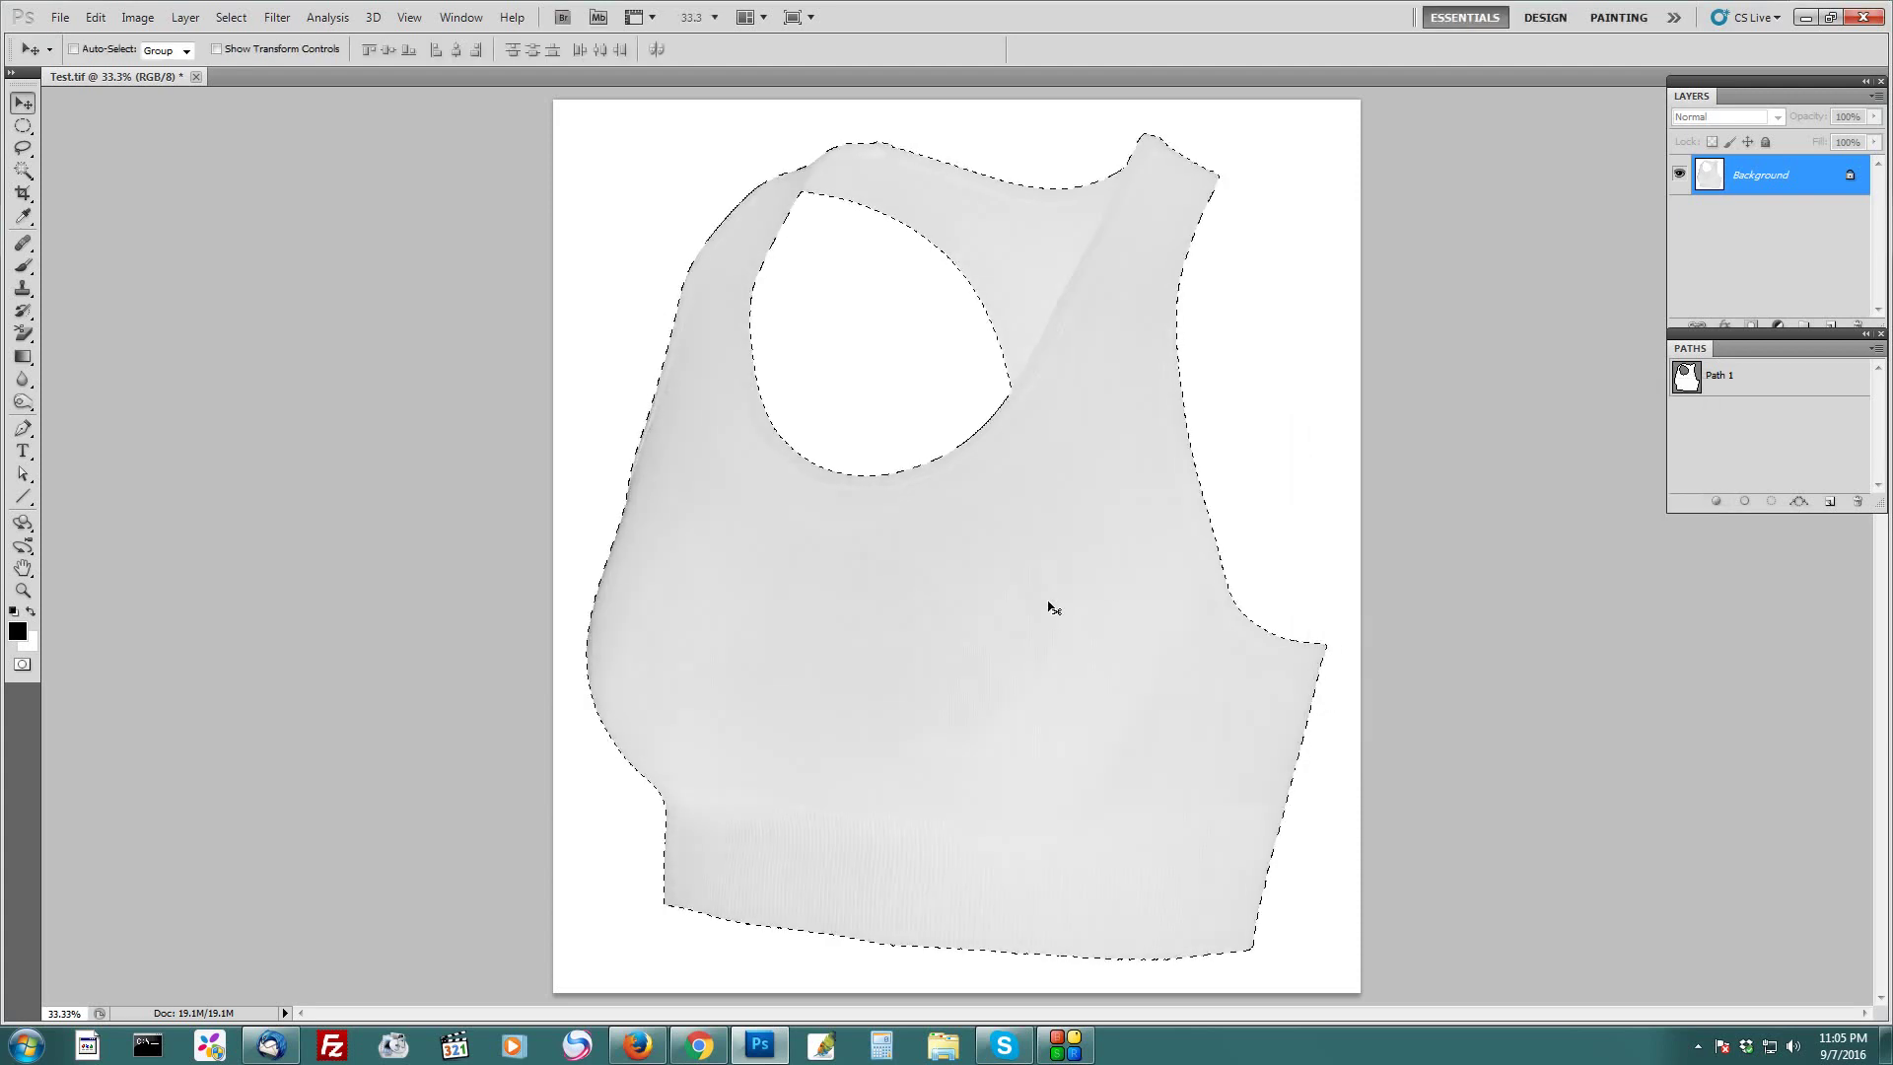
key(ctrl+d)
Save the image as Test_2.tif in TIFF format, then close the document
click(60, 16)
click(124, 317)
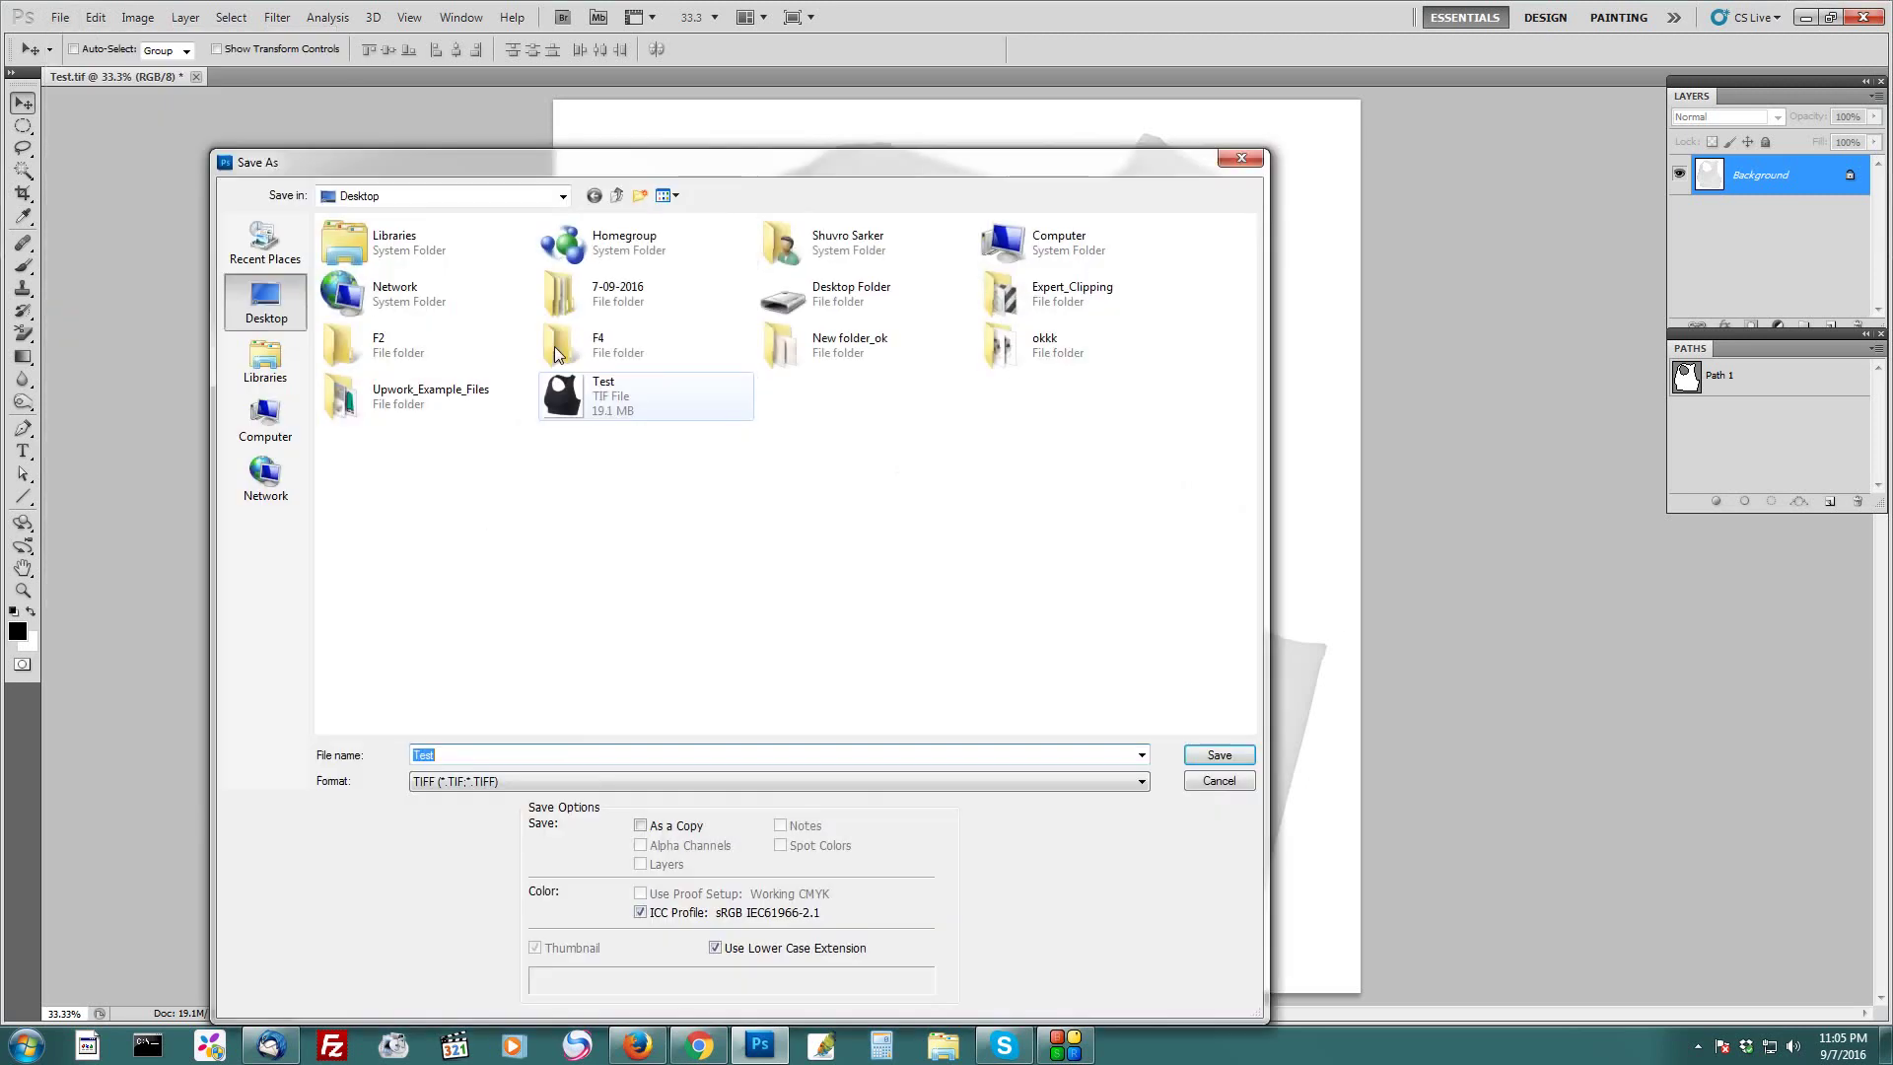
click(505, 755)
text(_)
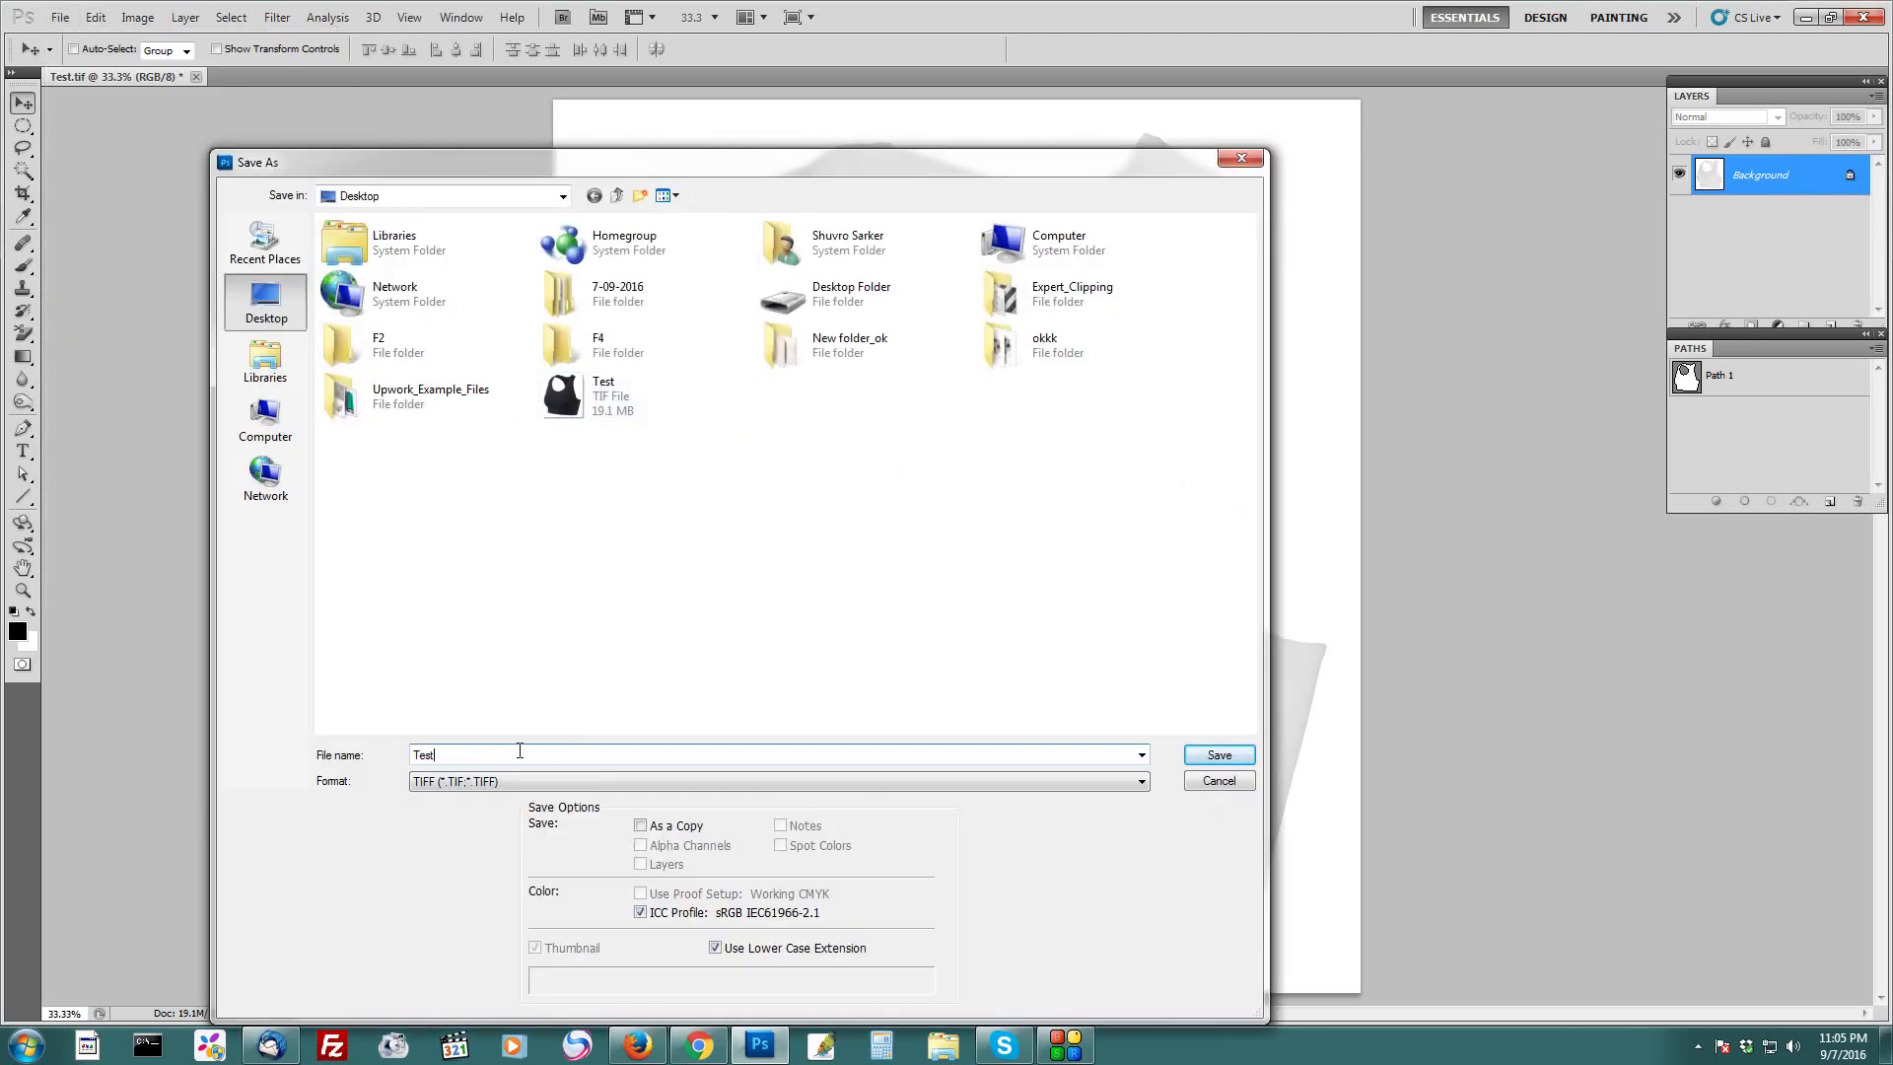
text(2)
key(Return)
key(Return)
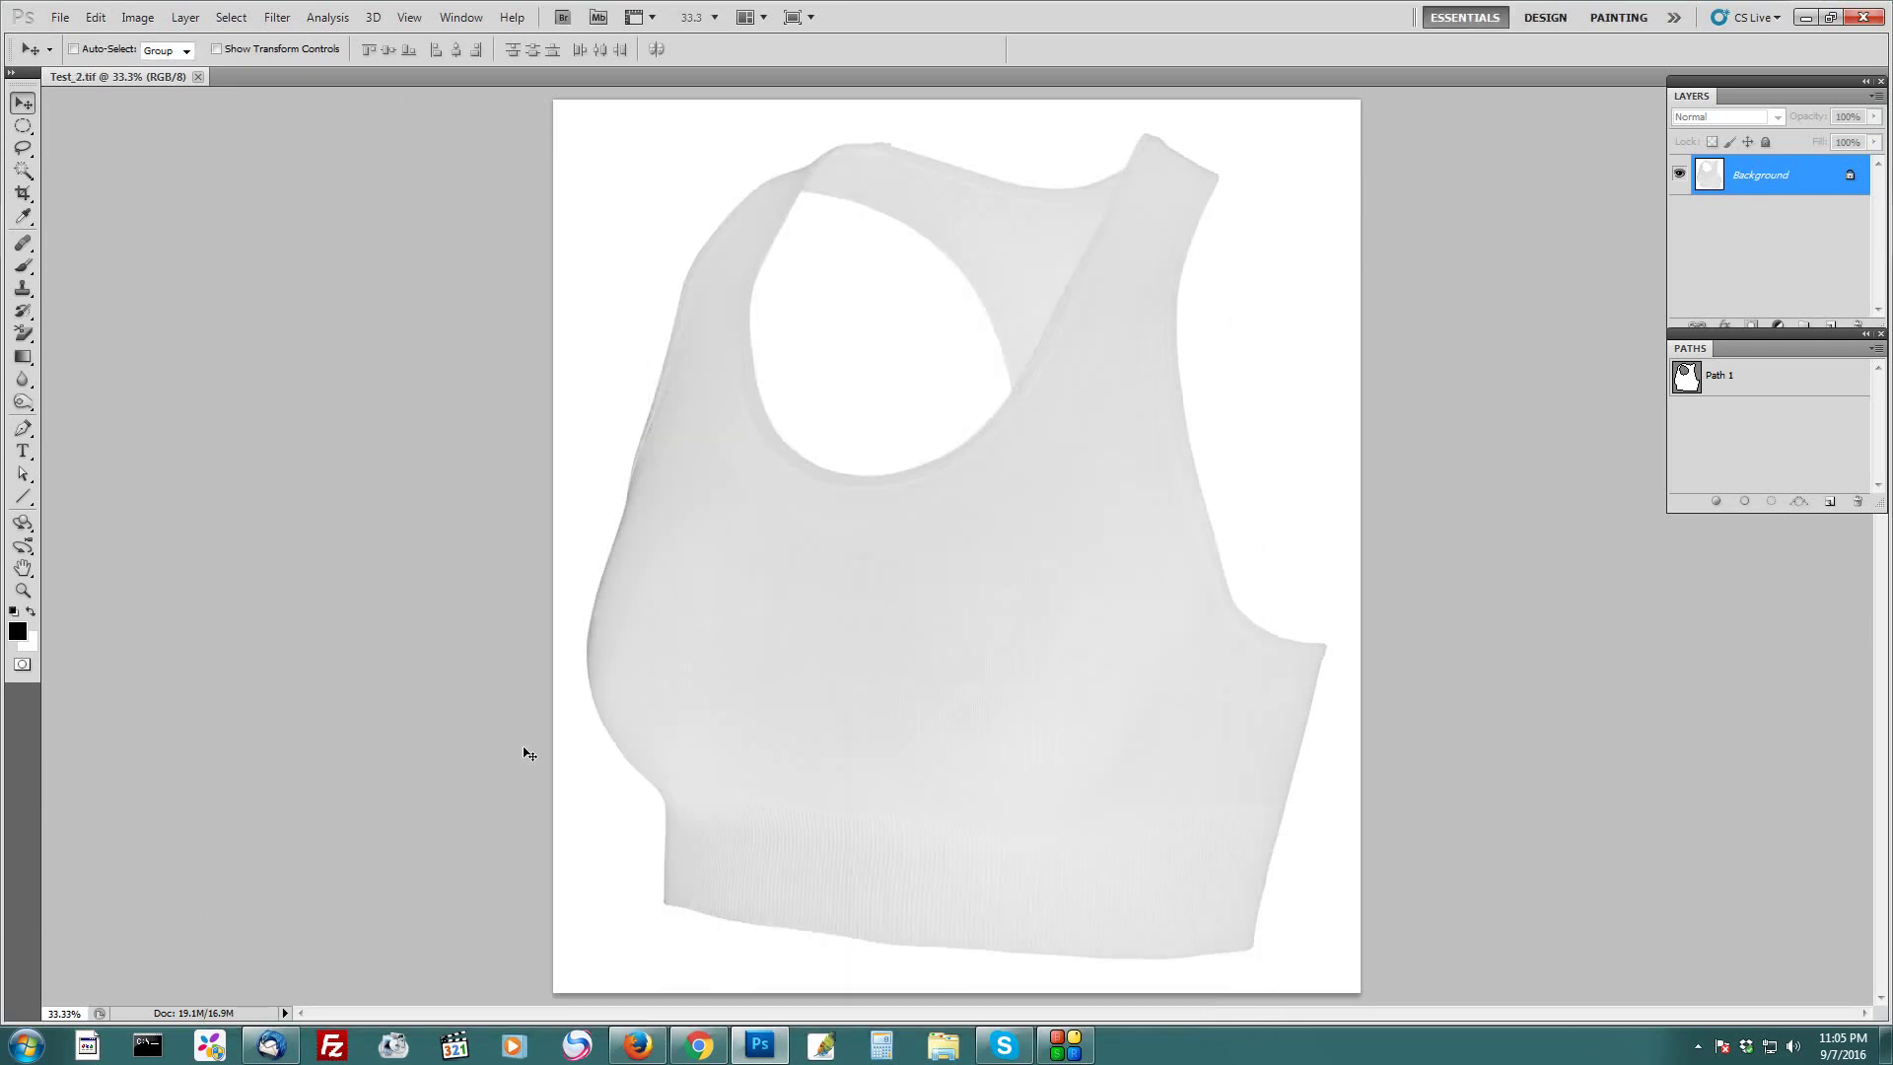
click(198, 77)
Open the original Test photo in Windows Photo Viewer and flip between it and the white Test_2
click(1805, 16)
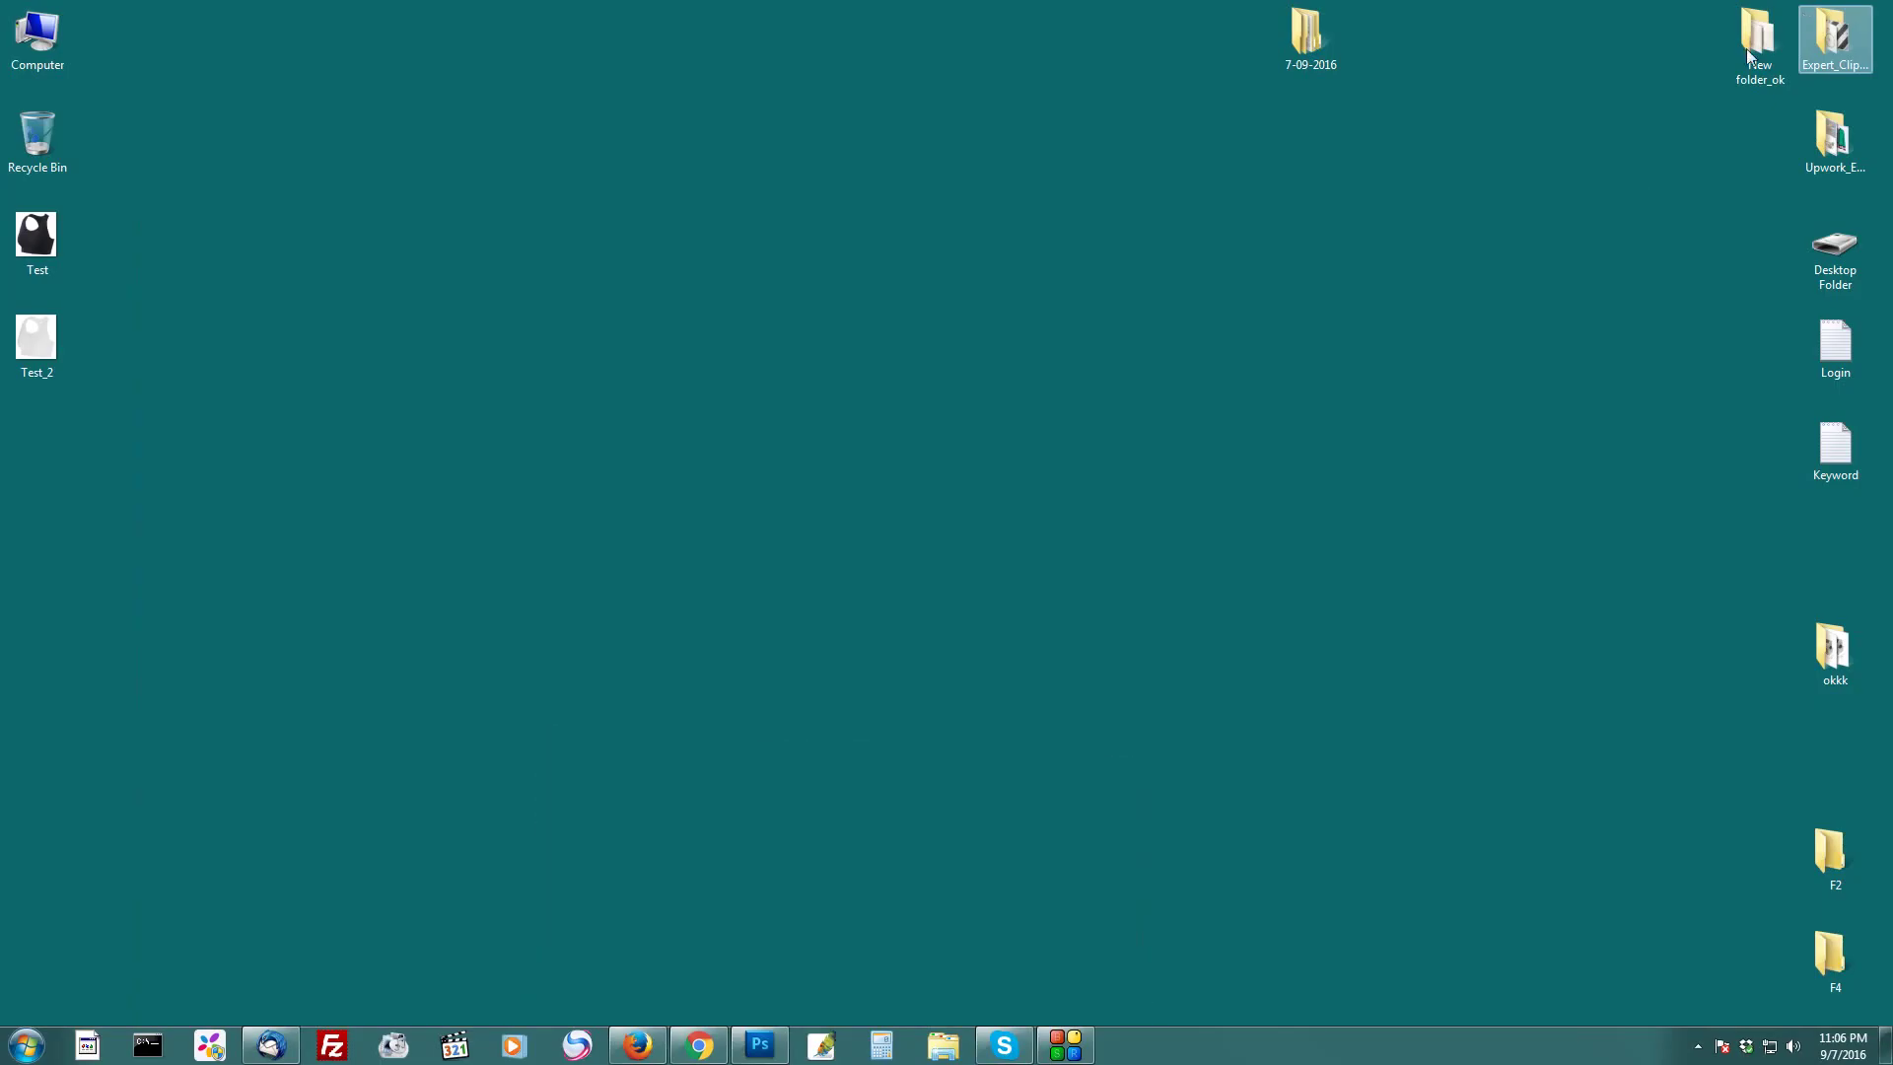
double_click(33, 254)
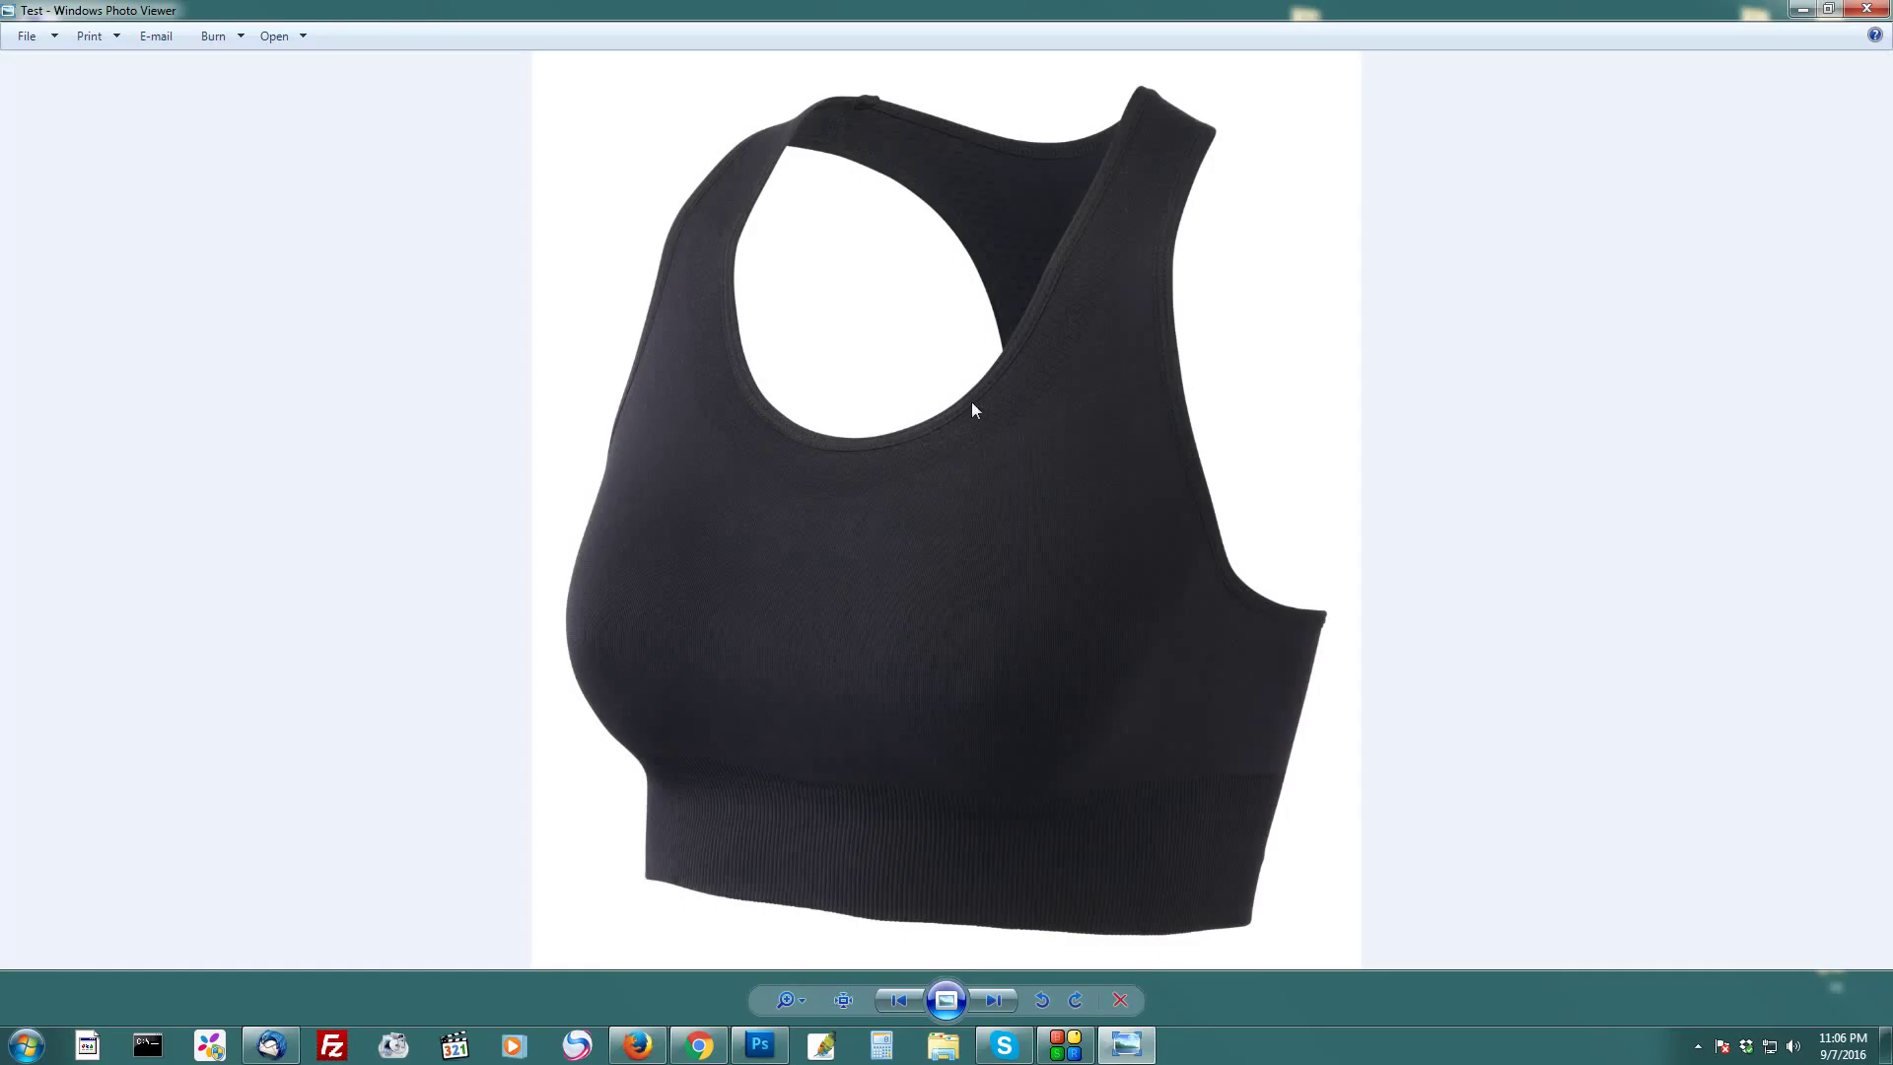
click(998, 998)
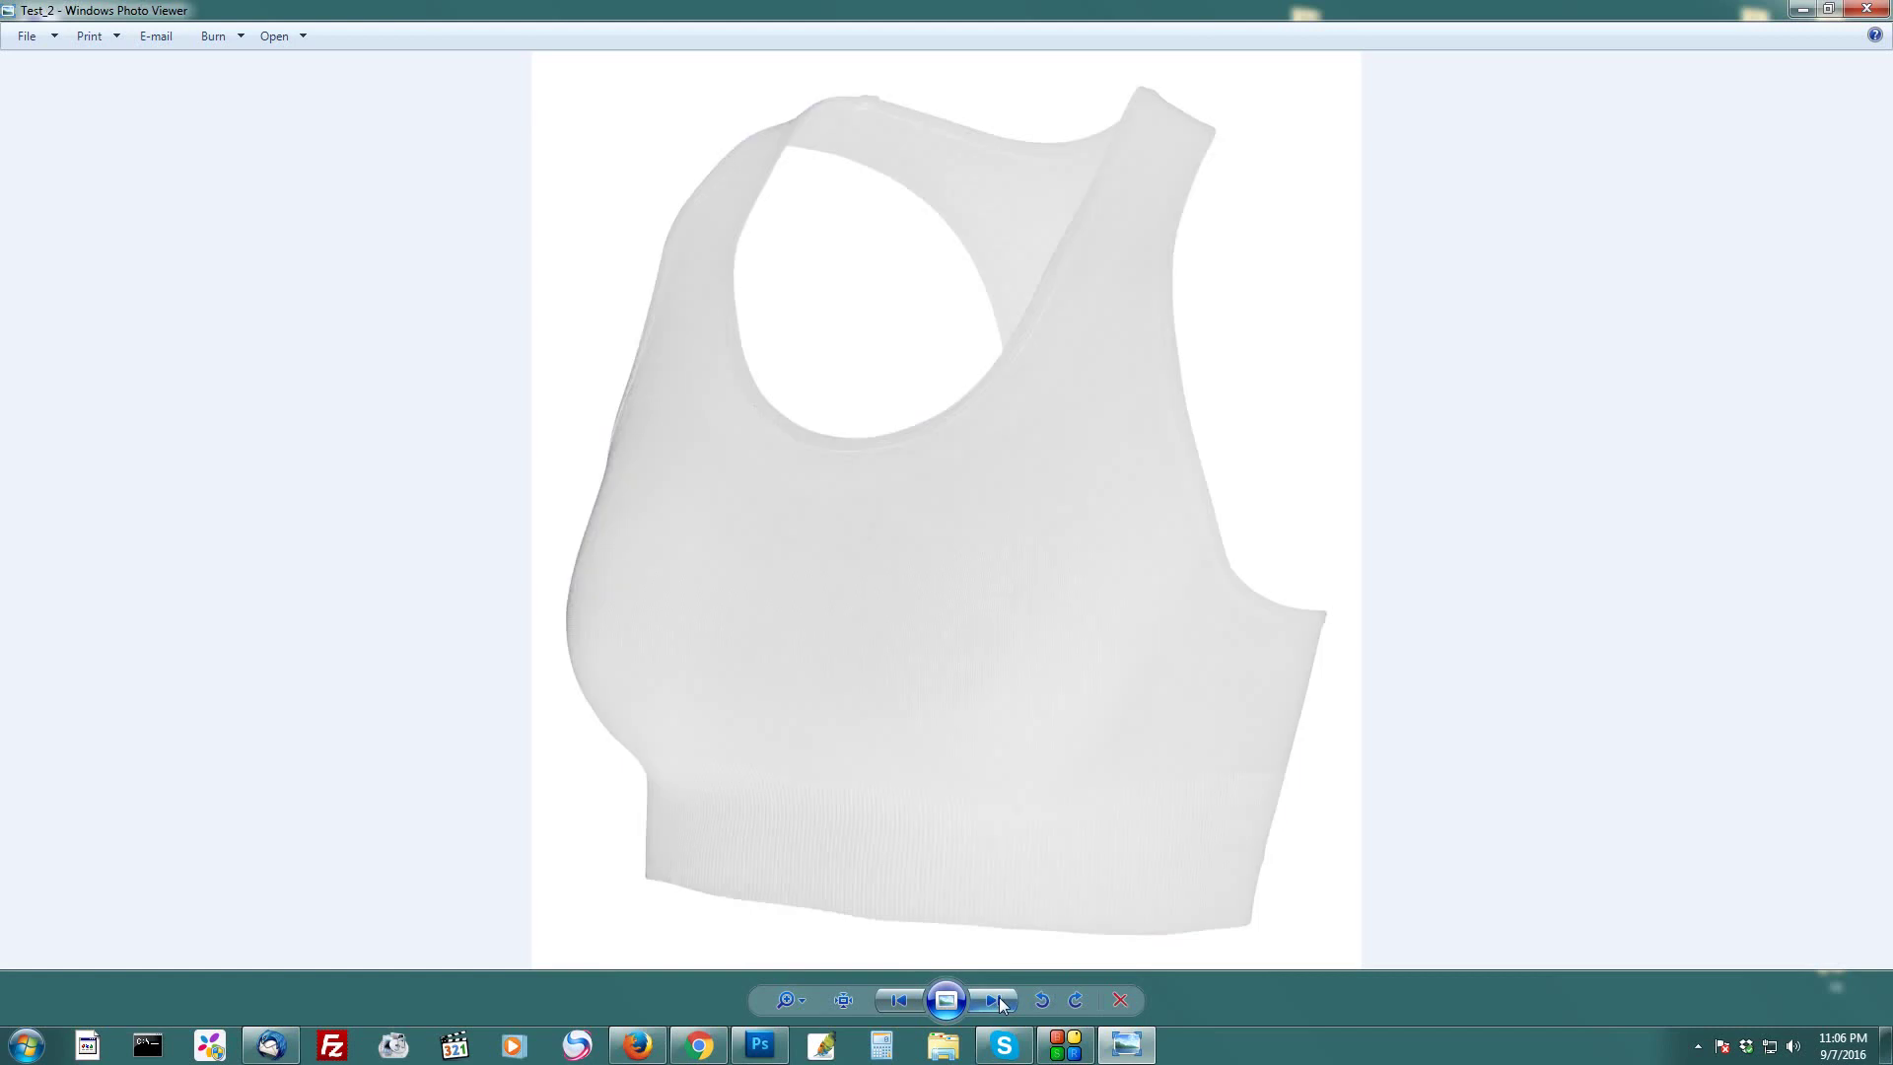
click(997, 997)
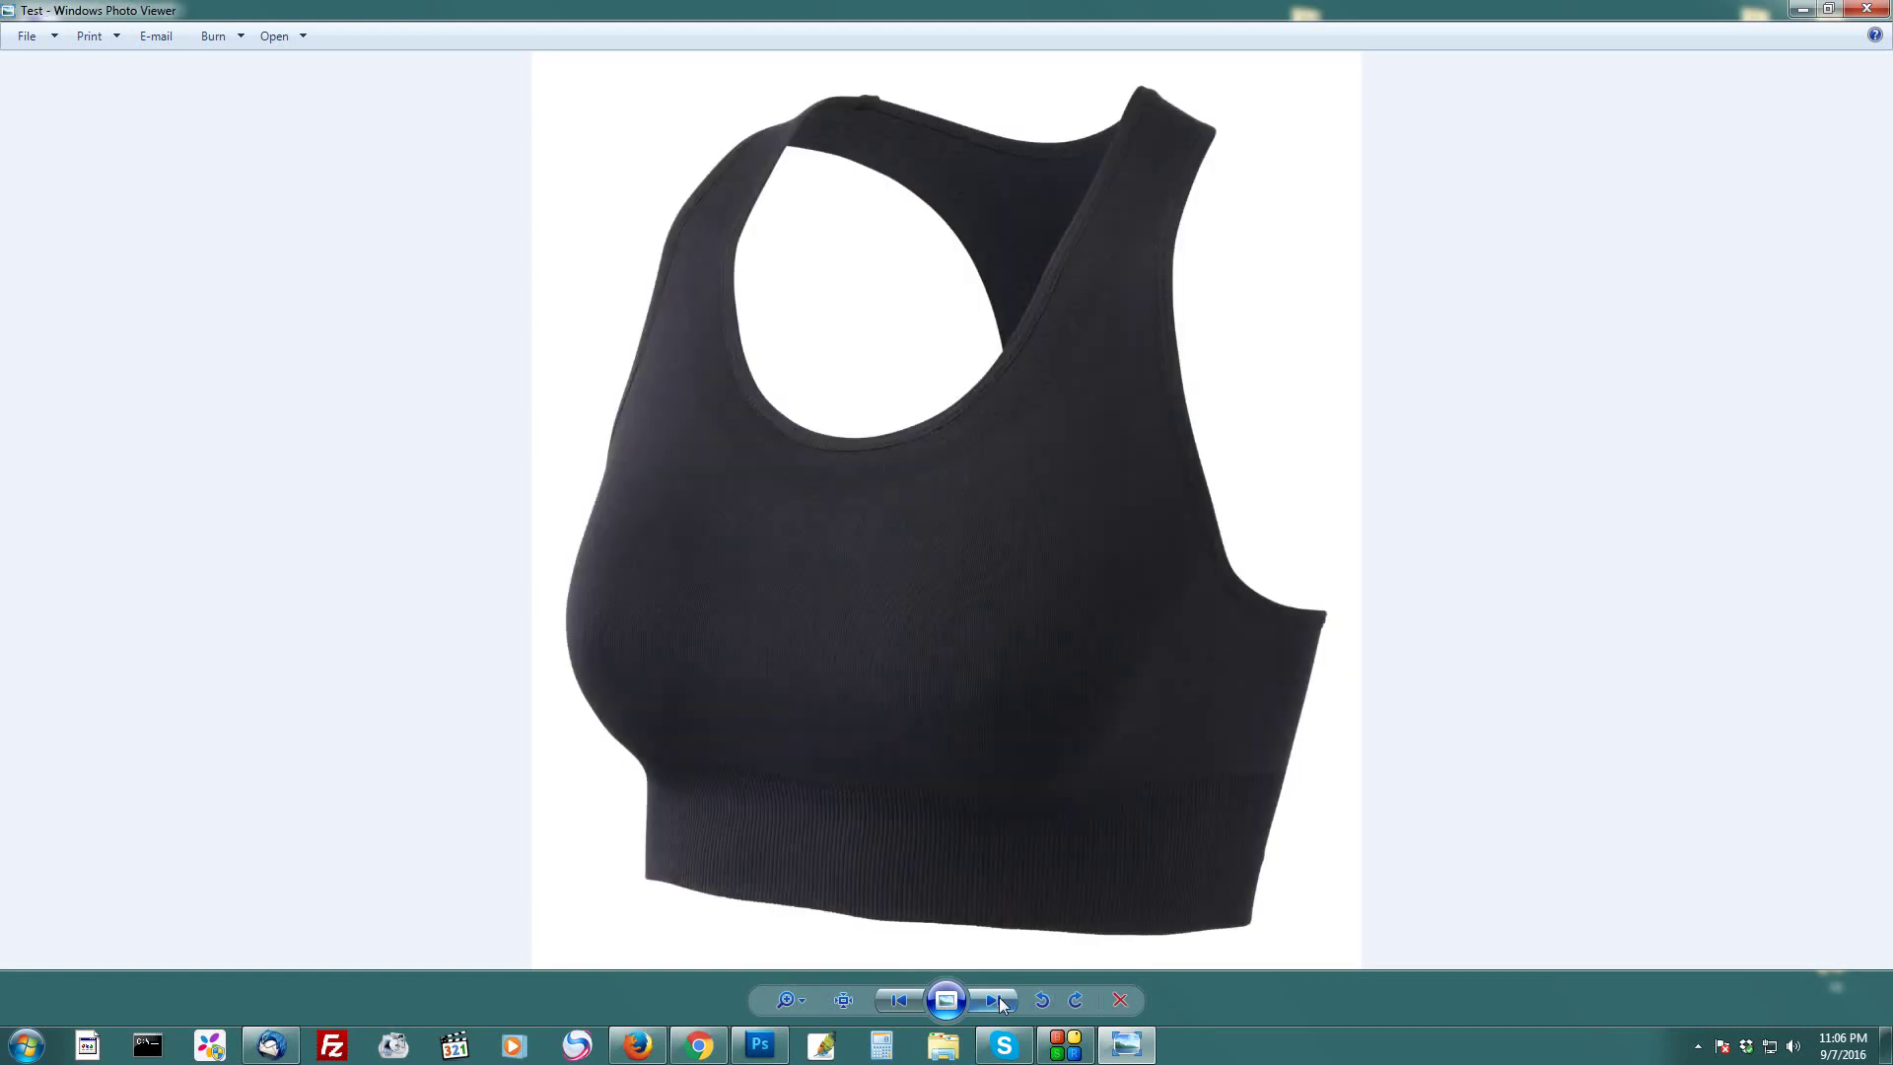
click(997, 997)
click(997, 997)
click(998, 997)
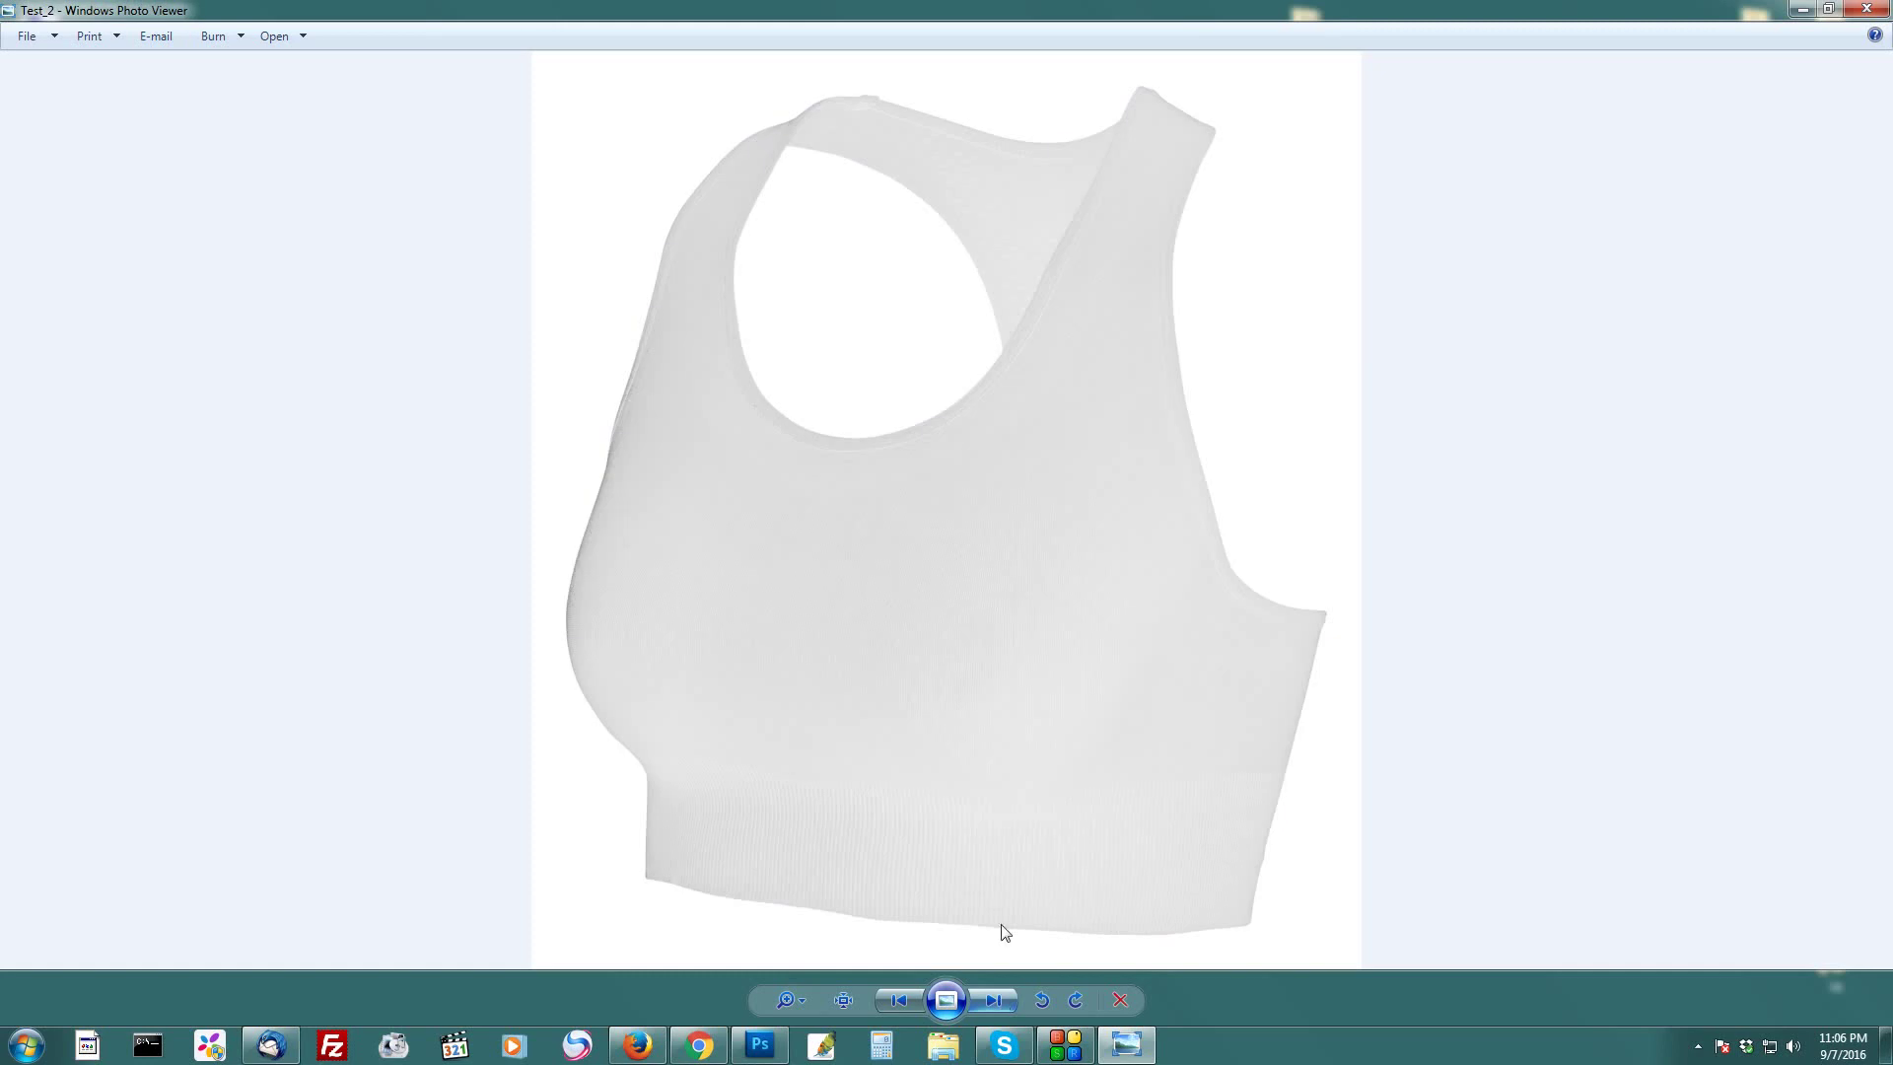
Zoom in and out on the white Test_2 image, then close the photo viewer
scroll(1071, 446, up, 2)
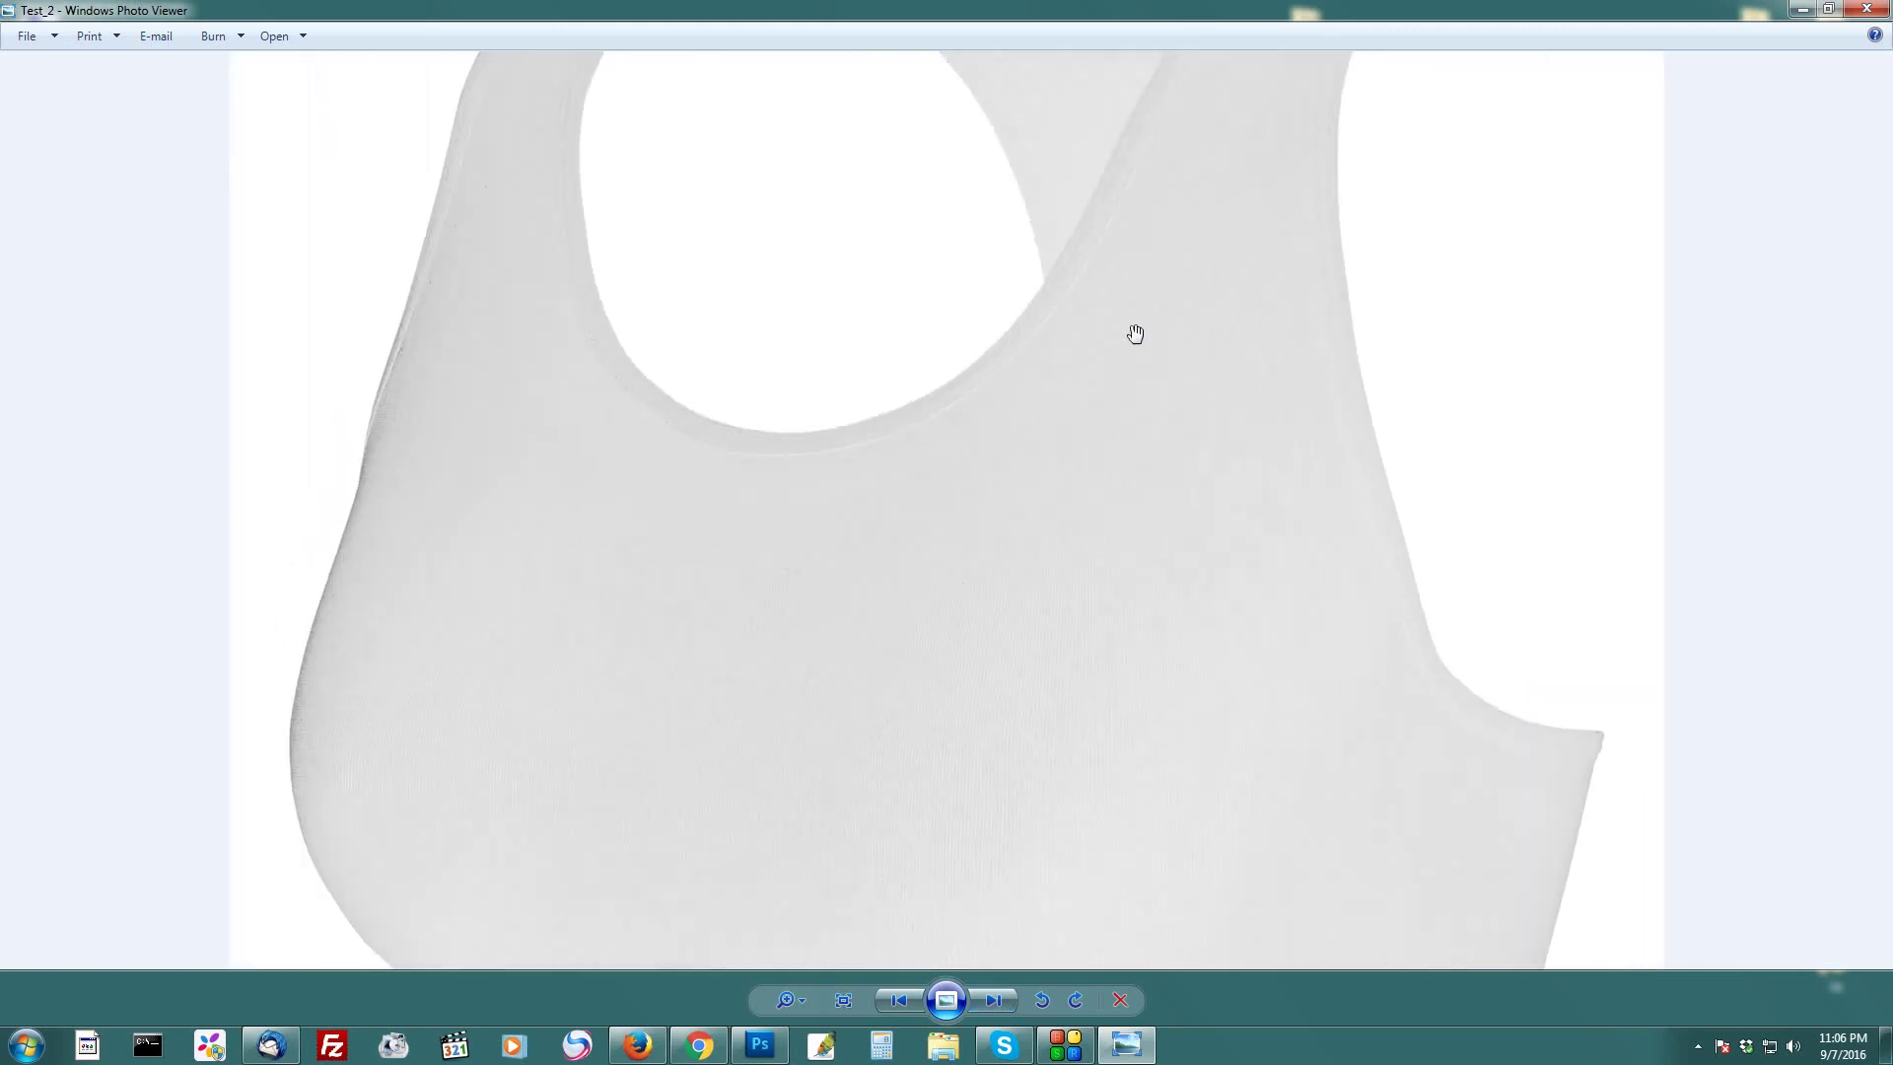
scroll(1131, 334, down, 2)
scroll(1115, 619, down, 1)
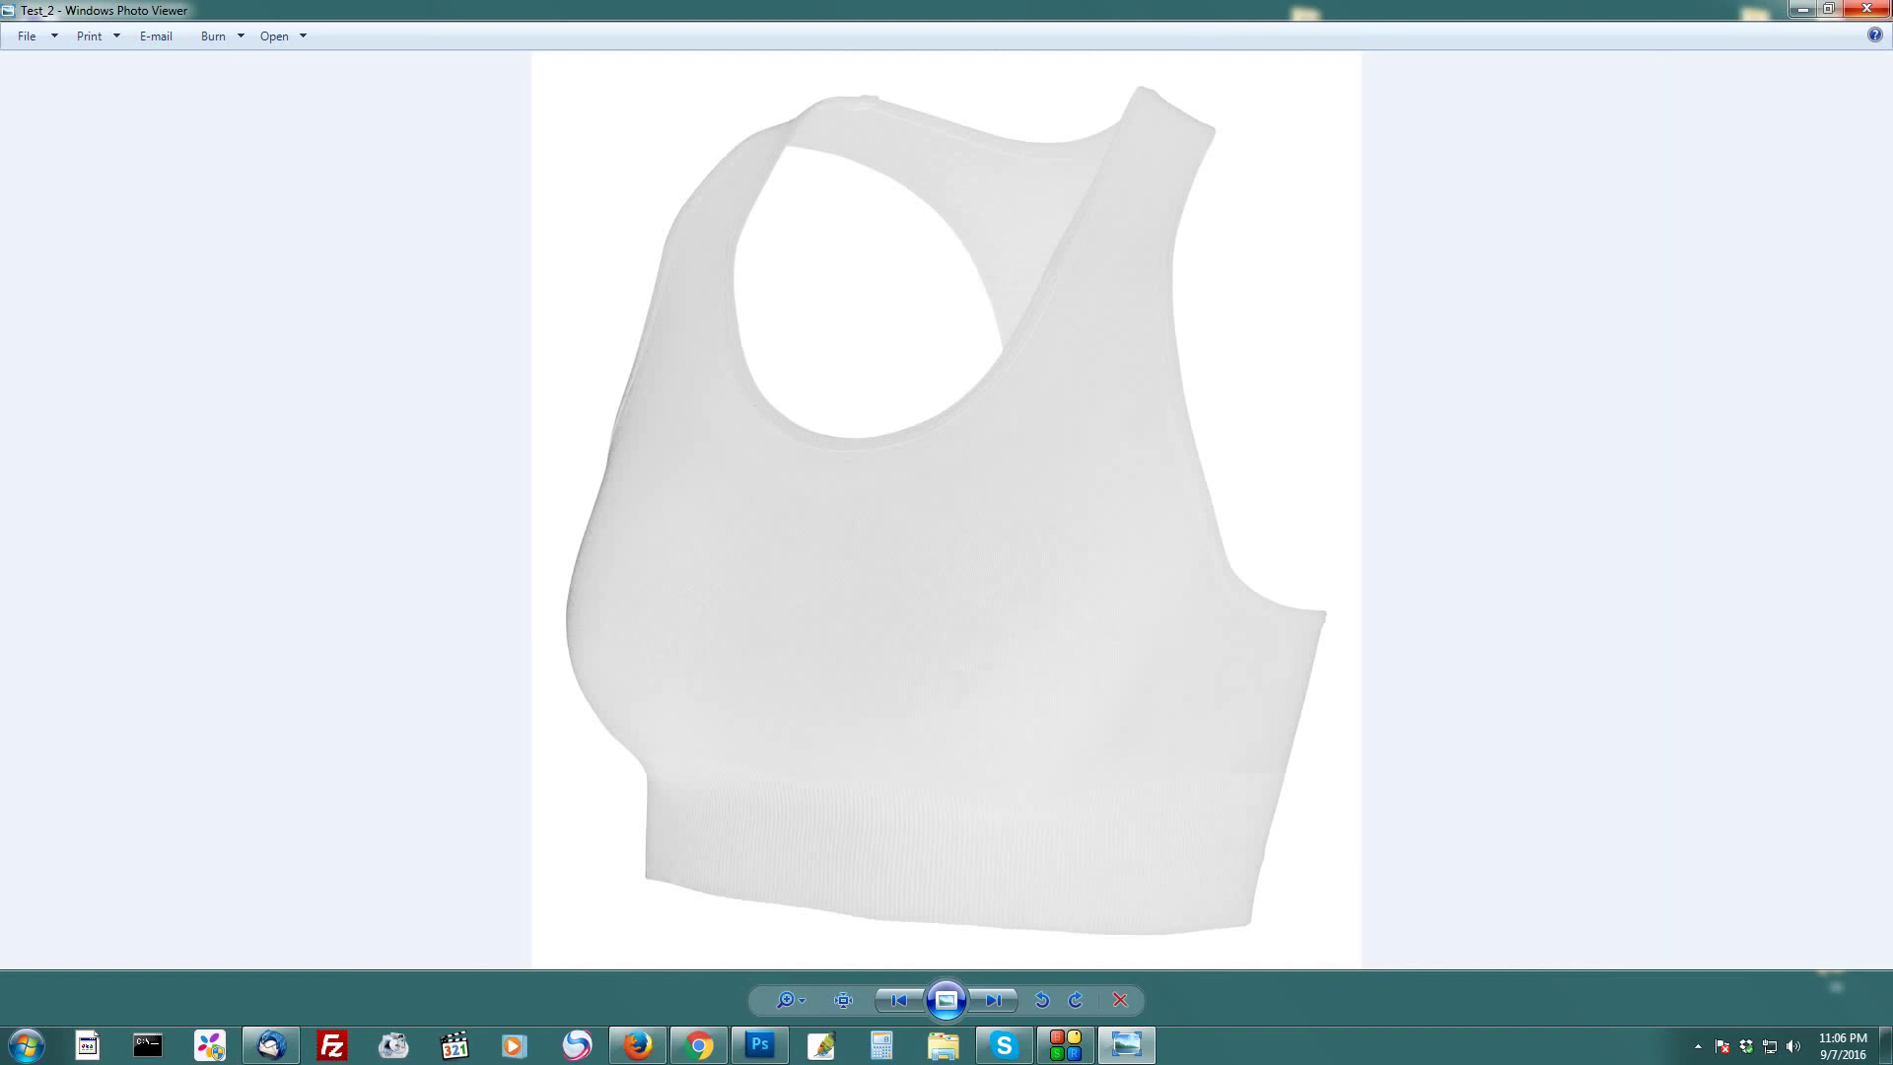
click(1866, 8)
Create a New Text Document on the desktop and type 'thanks for watching ... please subscribe the page if you like the video'
right_click(765, 376)
click(815, 434)
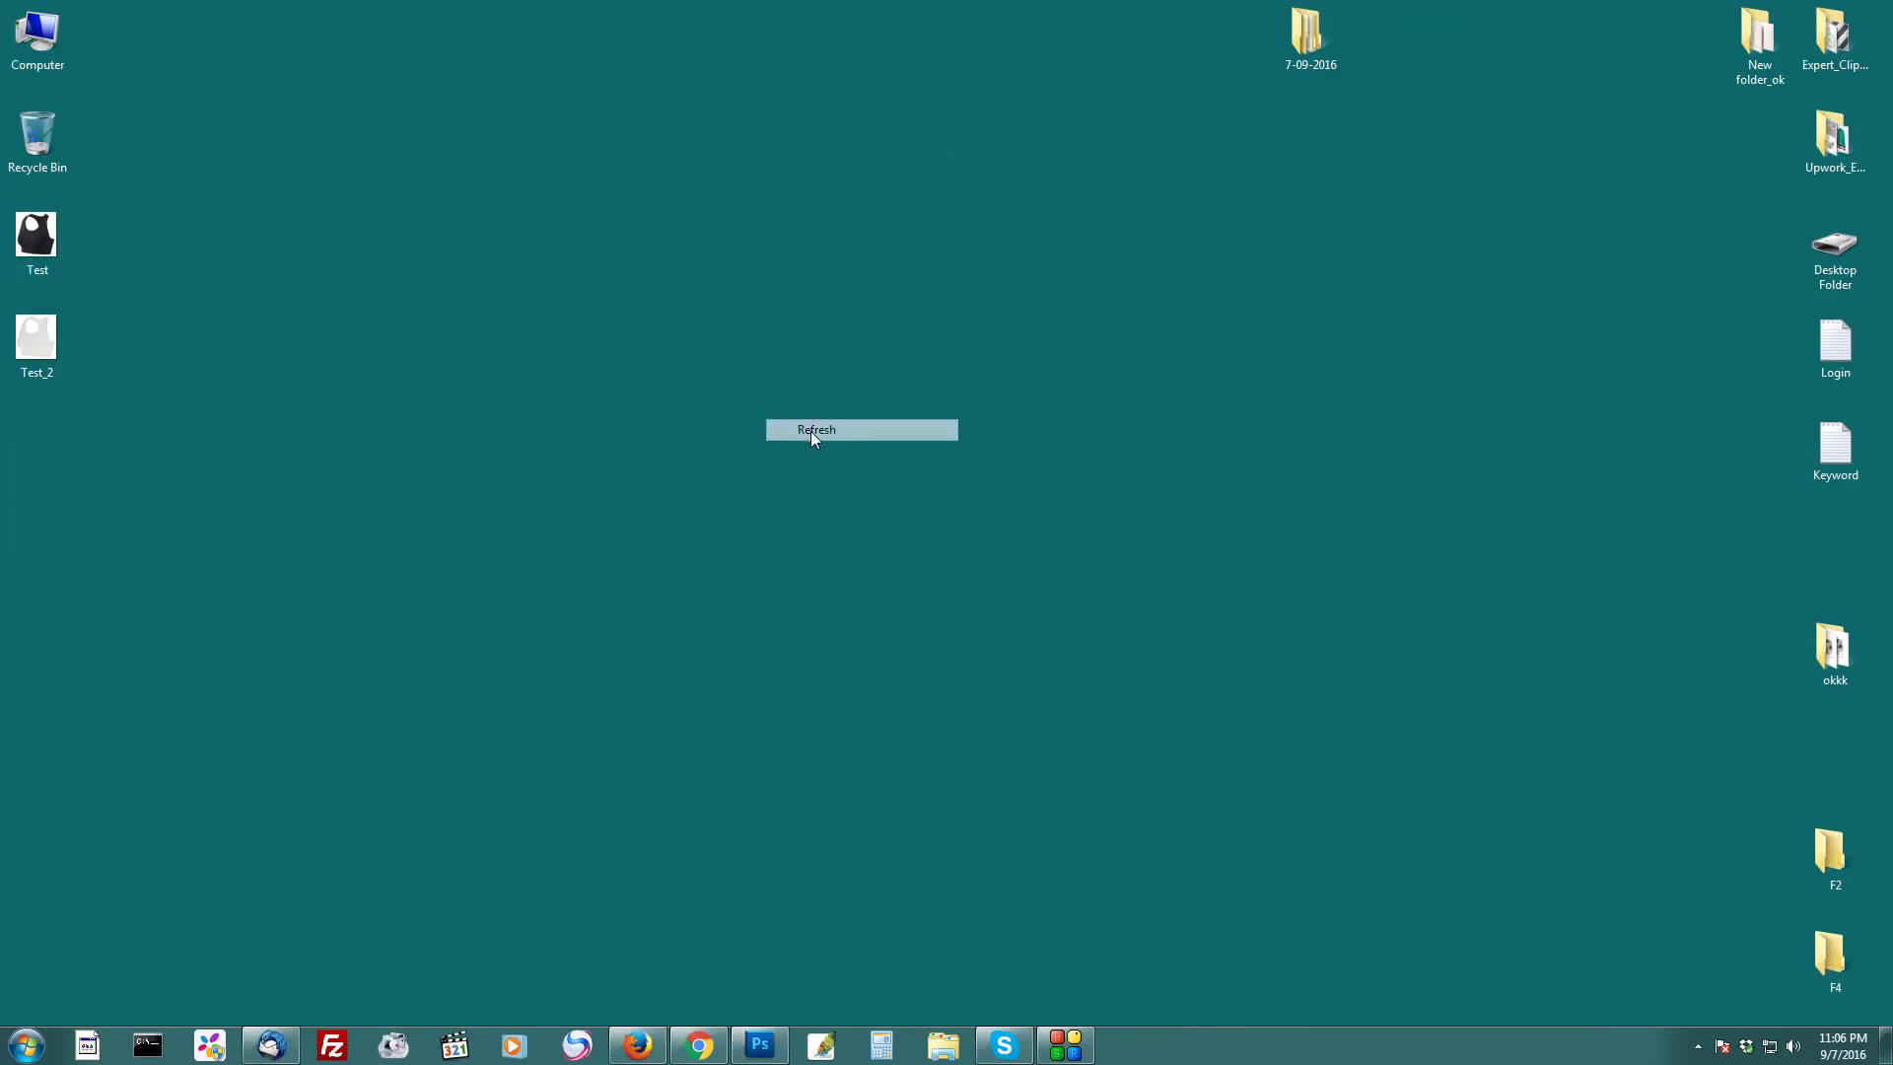
right_click(751, 376)
mouse_move(796, 556)
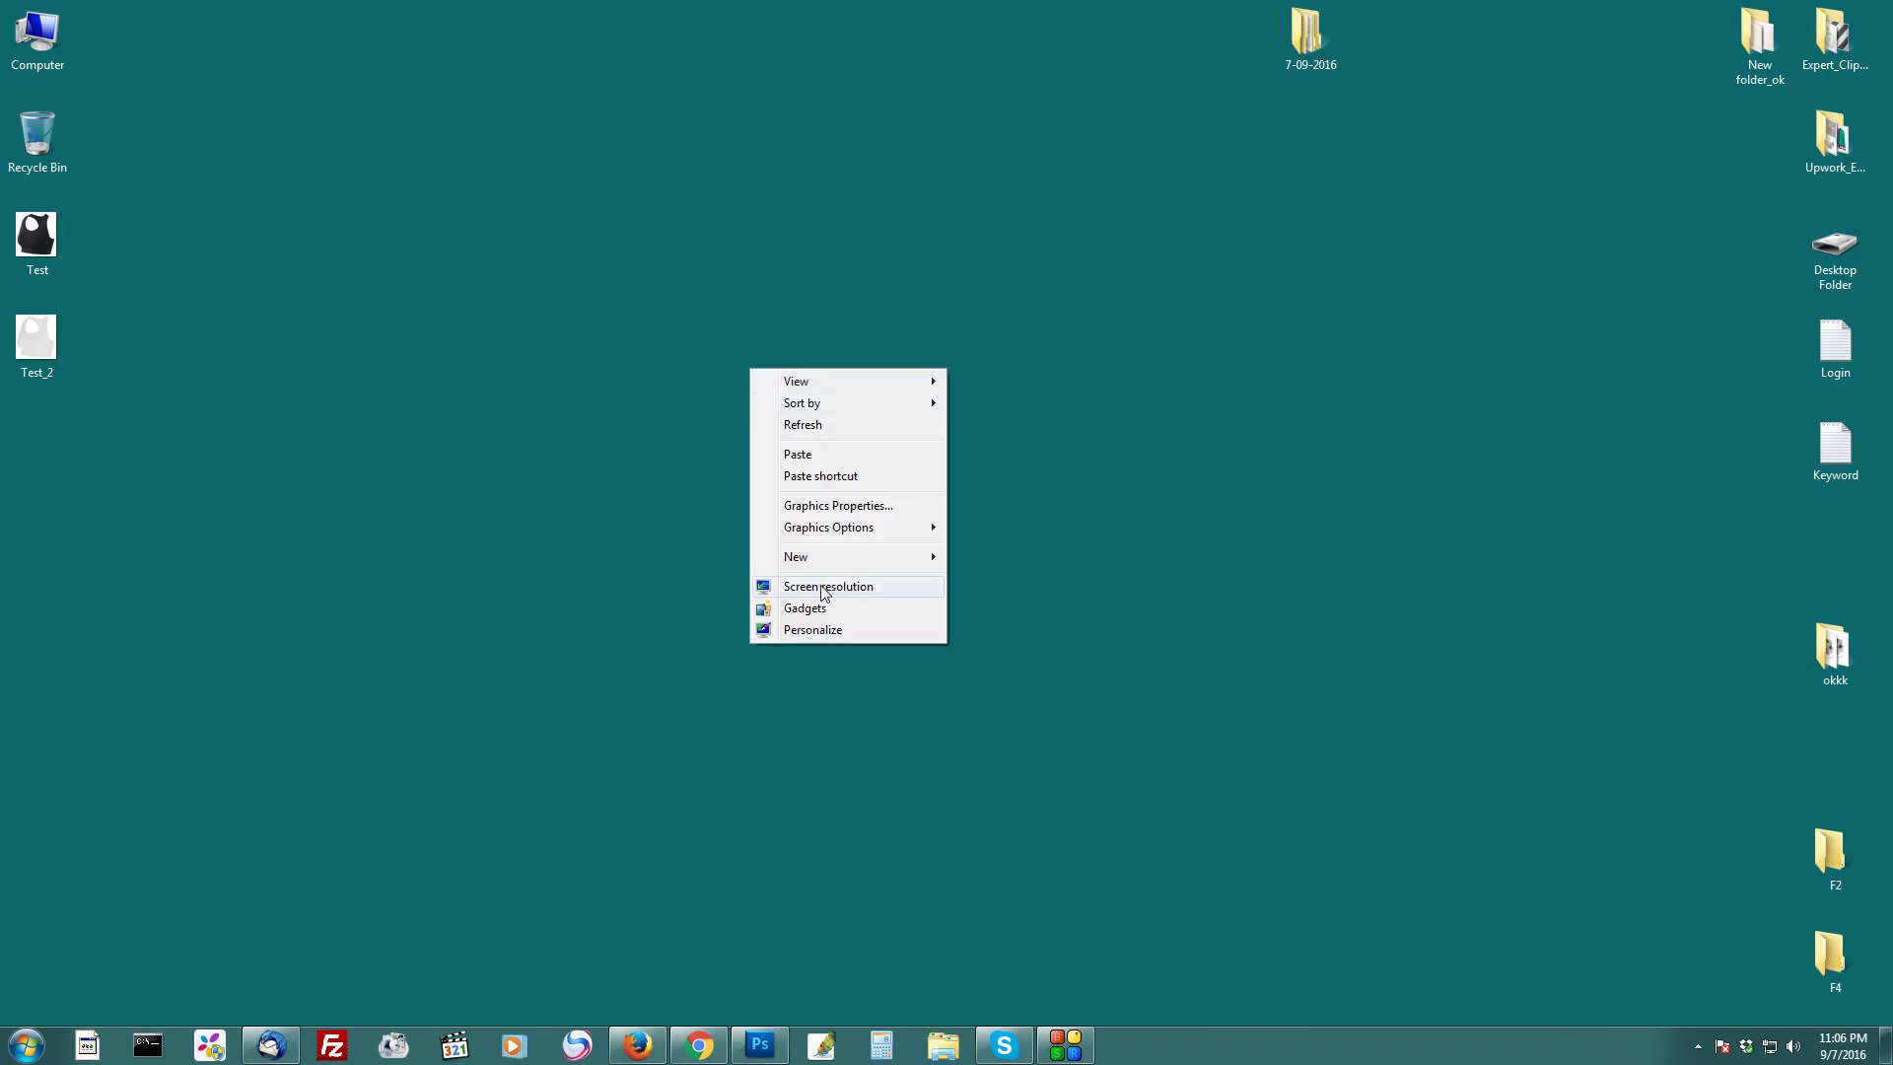
click(1030, 749)
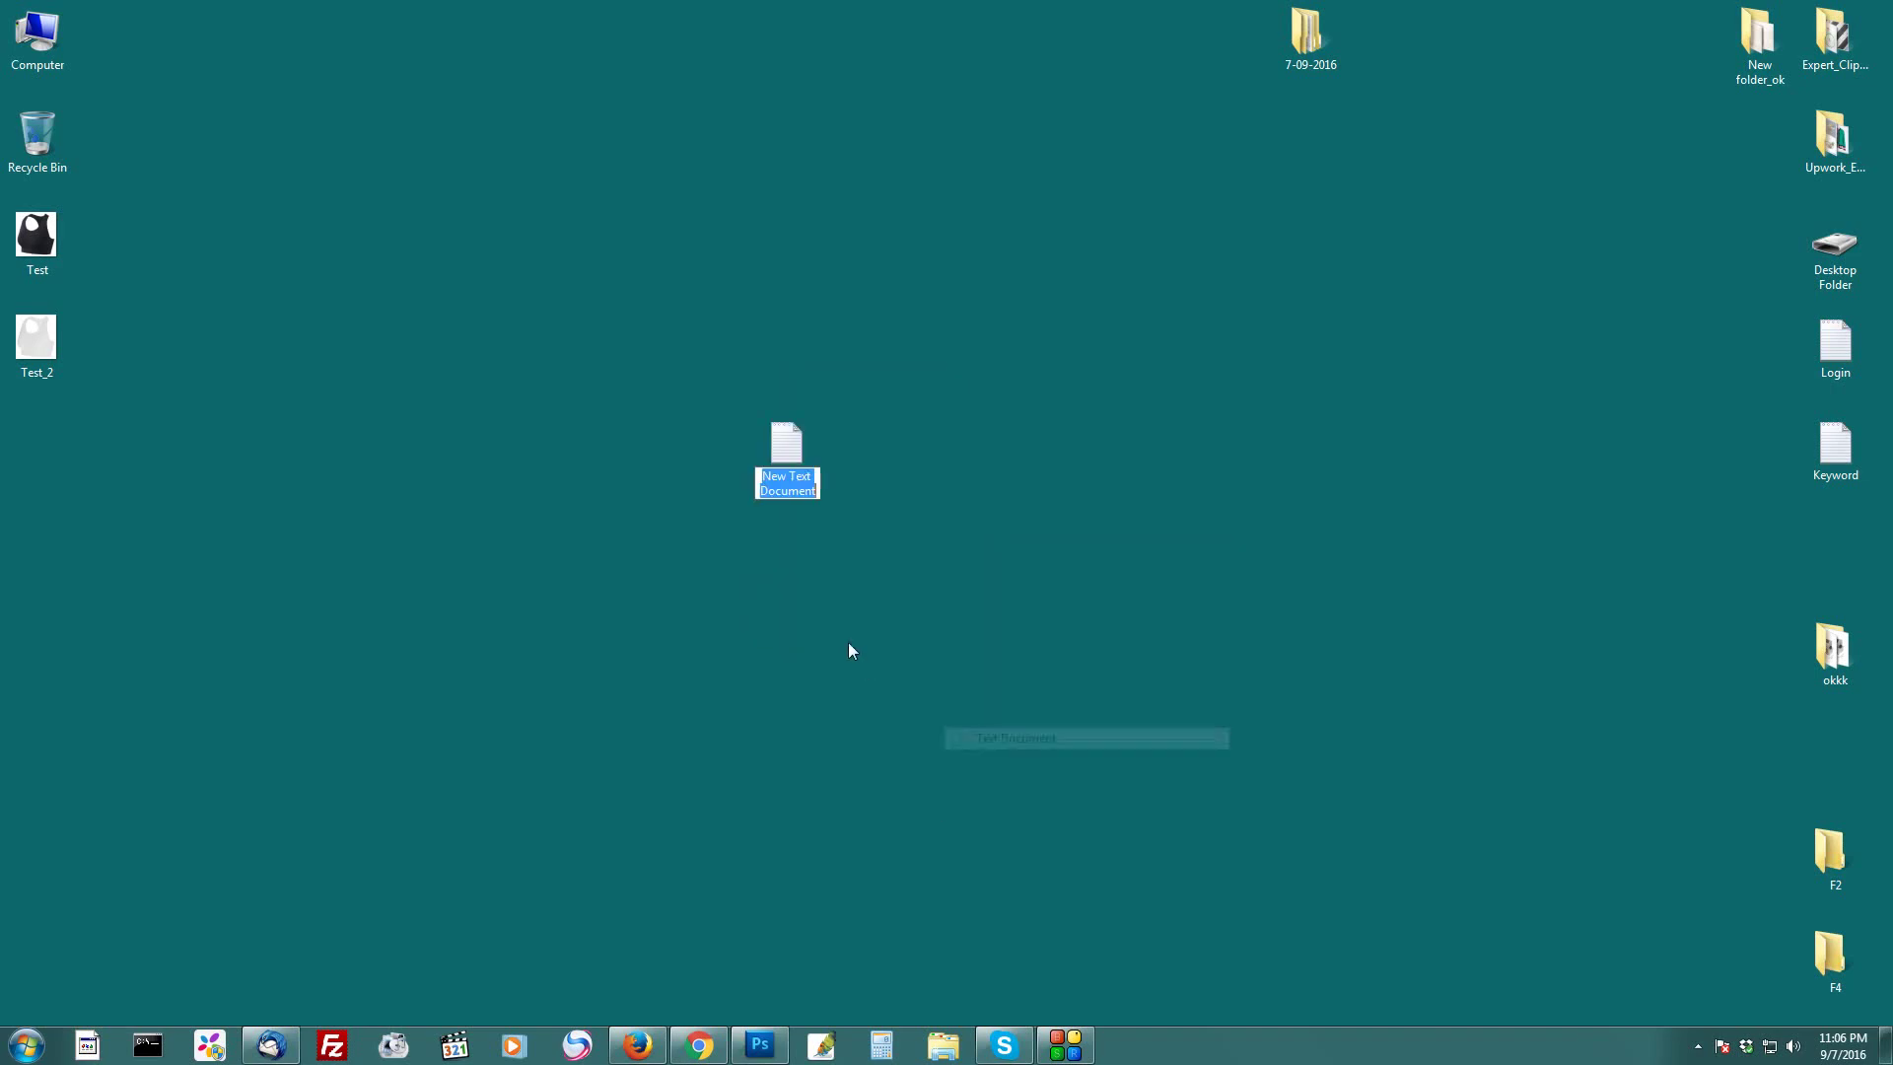
click(795, 462)
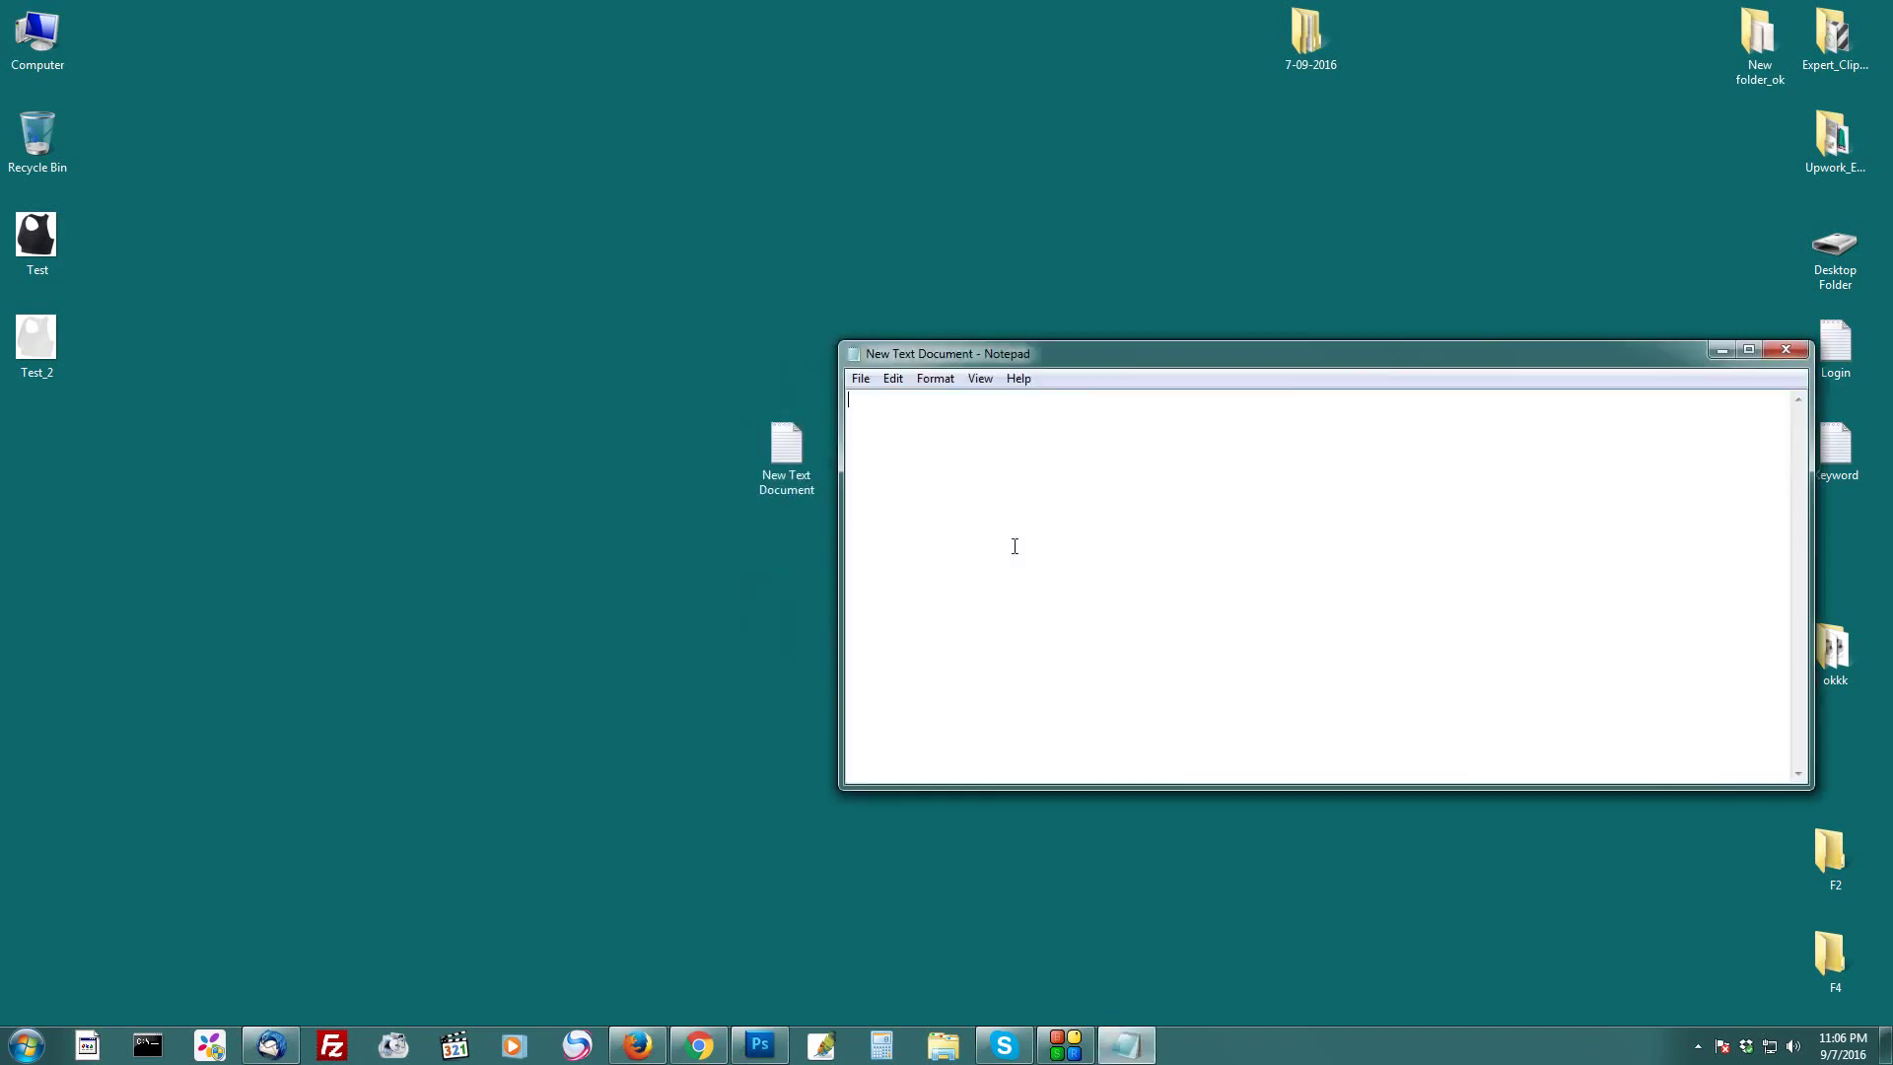
text(thanks )
text(for wa)
text(tching ... )
text(please )
text(s)
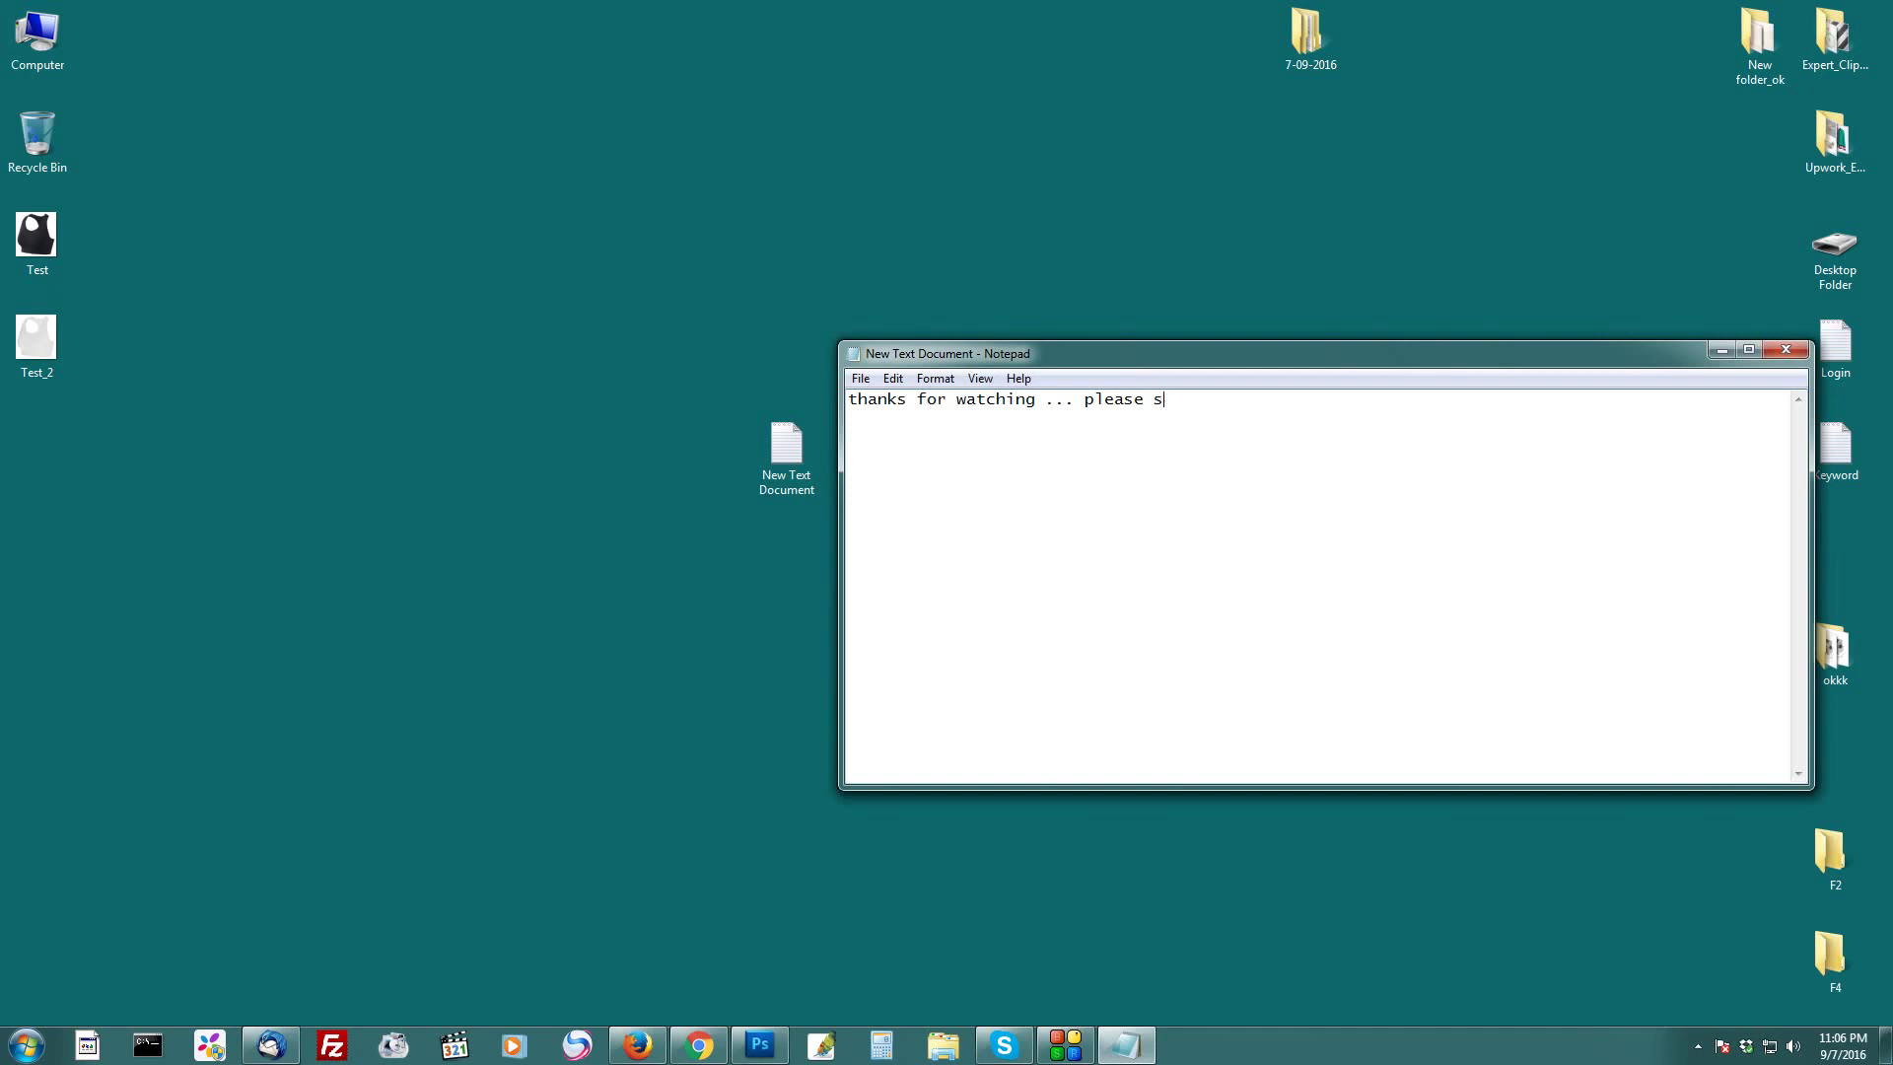
text(ubscr)
text(ibe th)
text(e page )
text(if you li)
text(ke the vid)
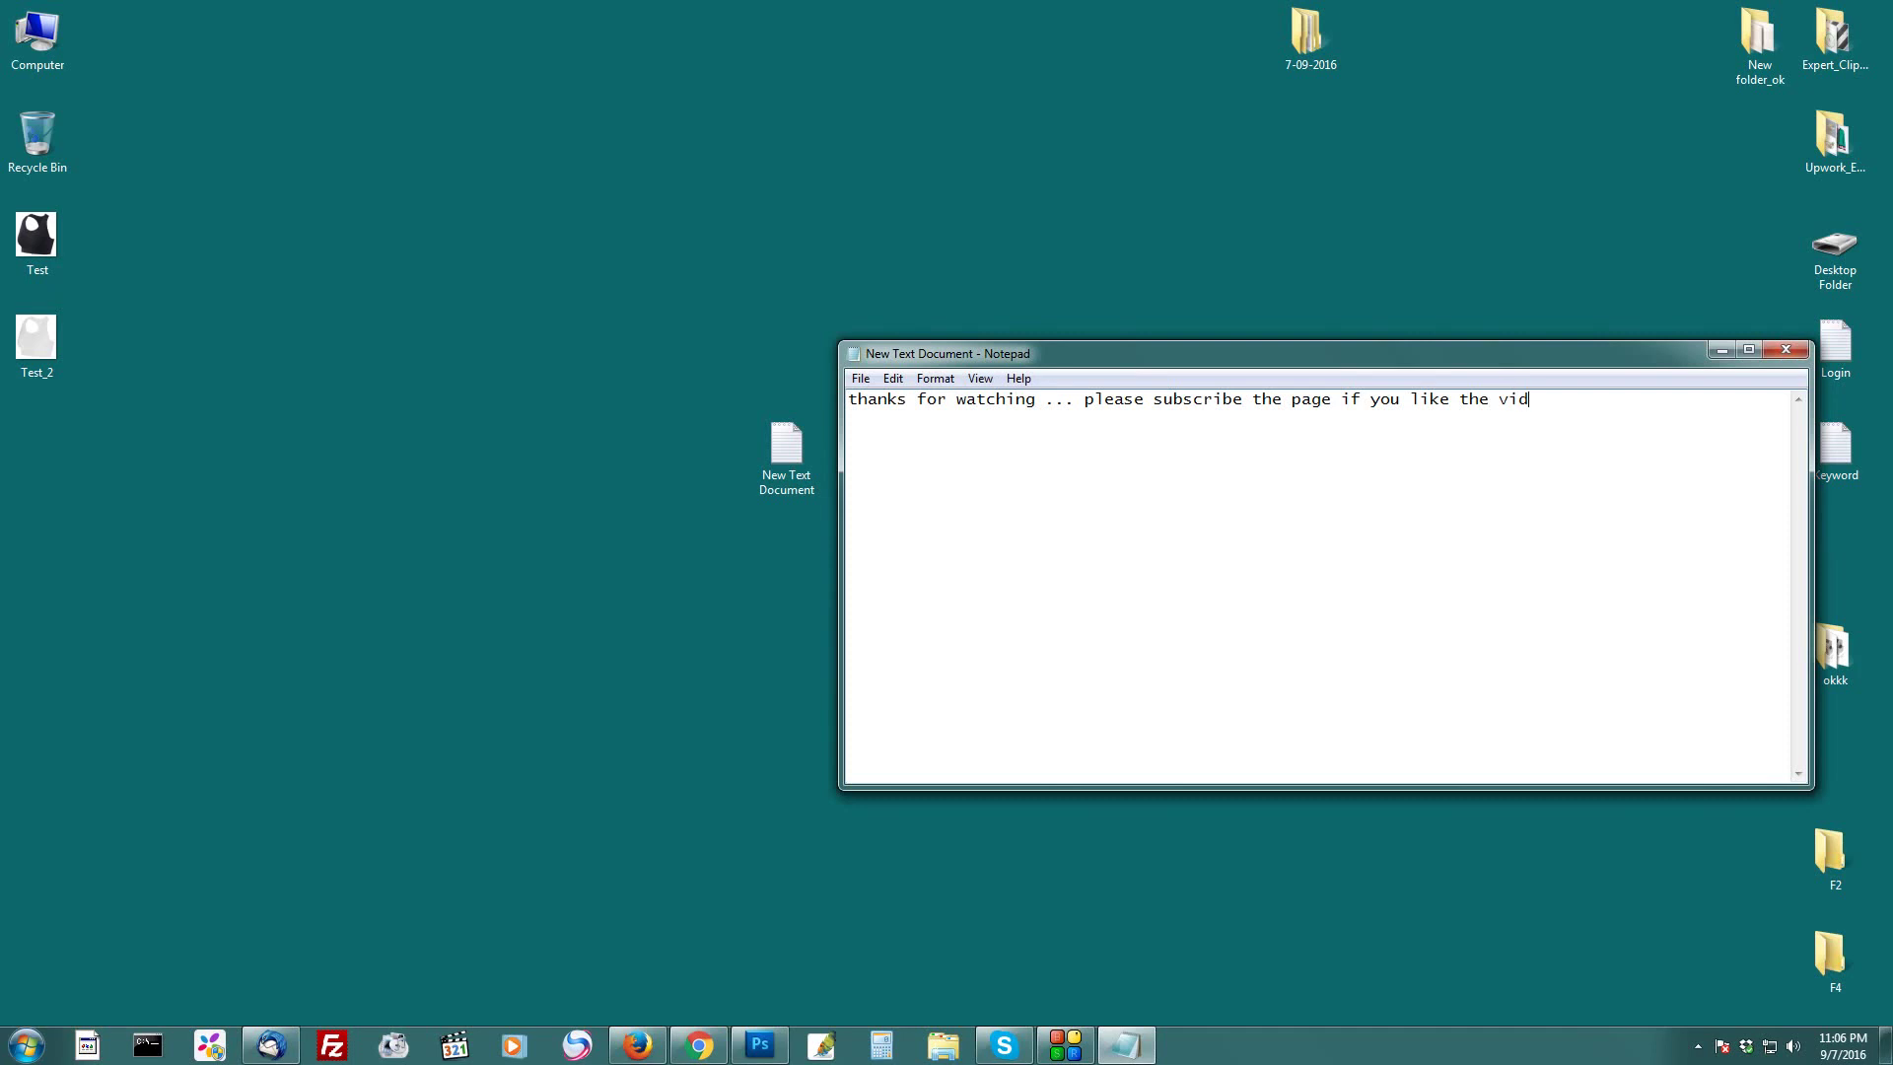
text(eo. i )
text(ll try t)
text(o upload)
text( more )
text(video. )
text(th)
text(anks.)
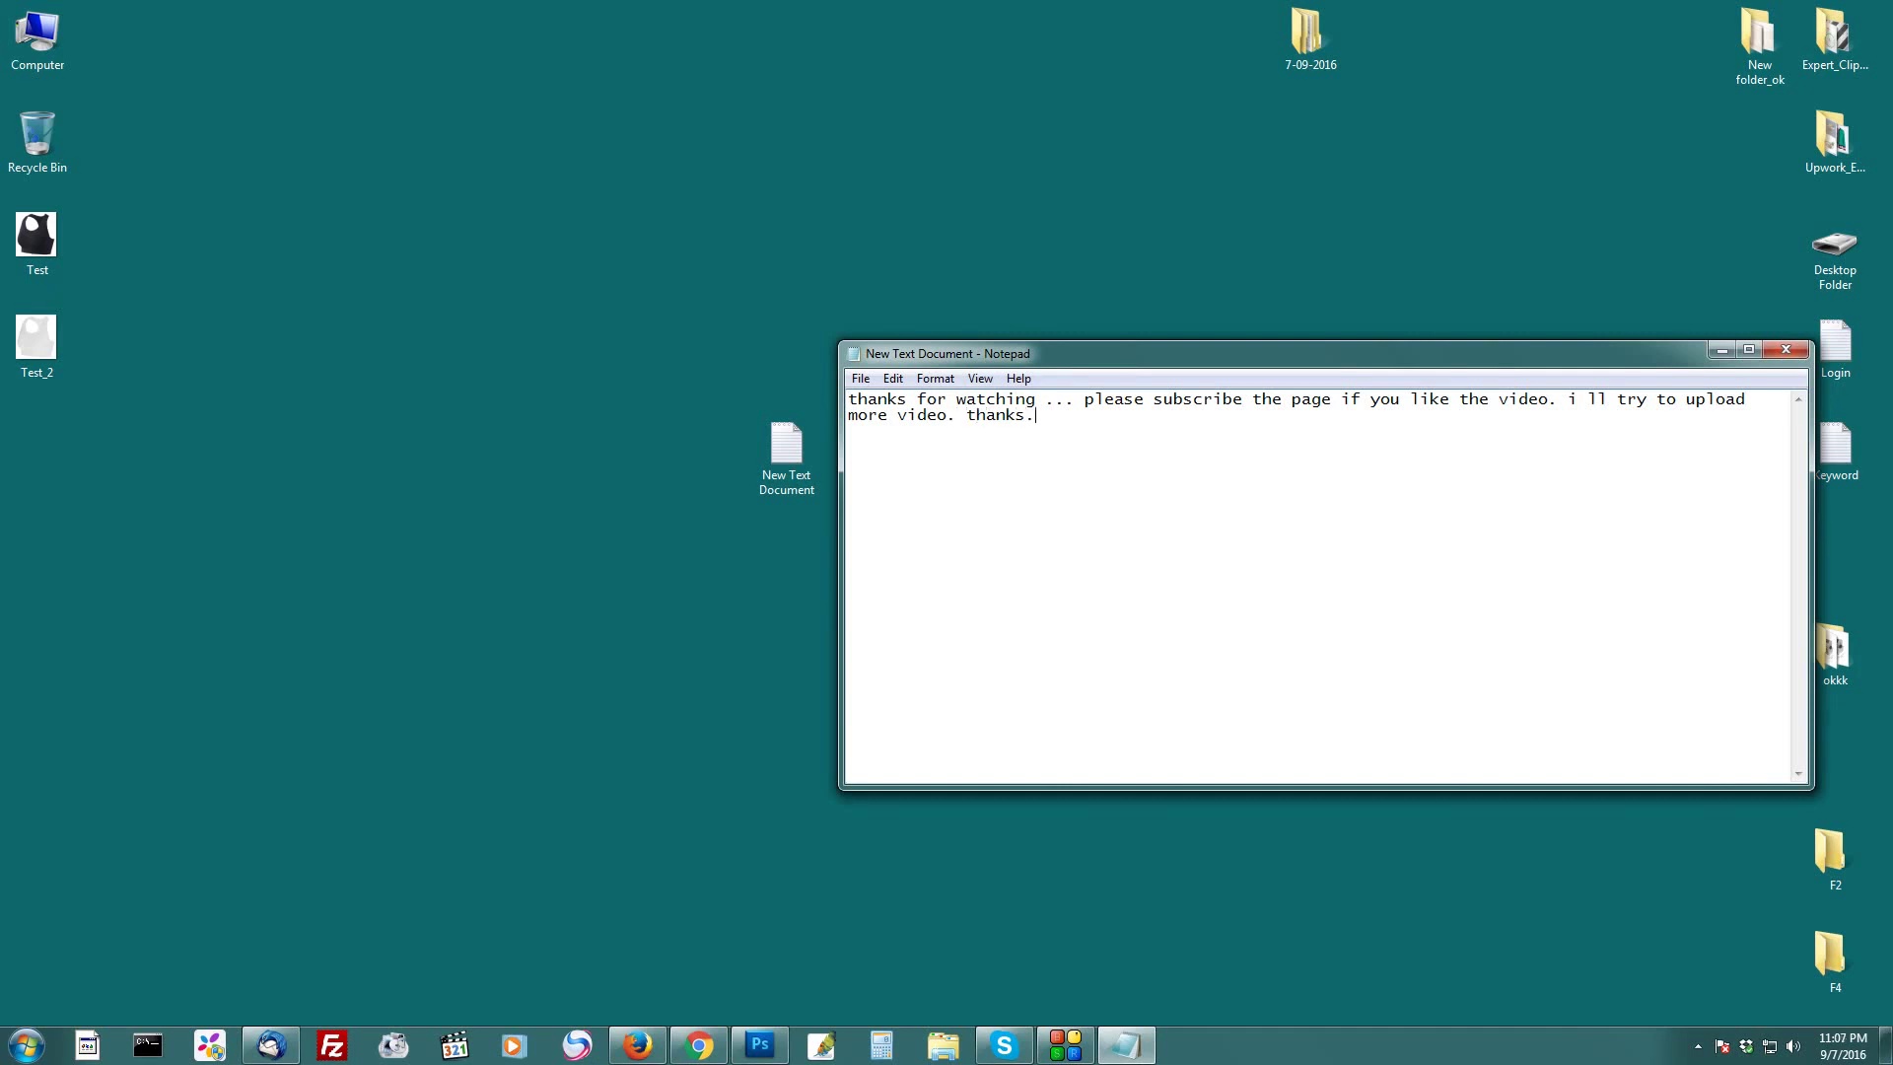